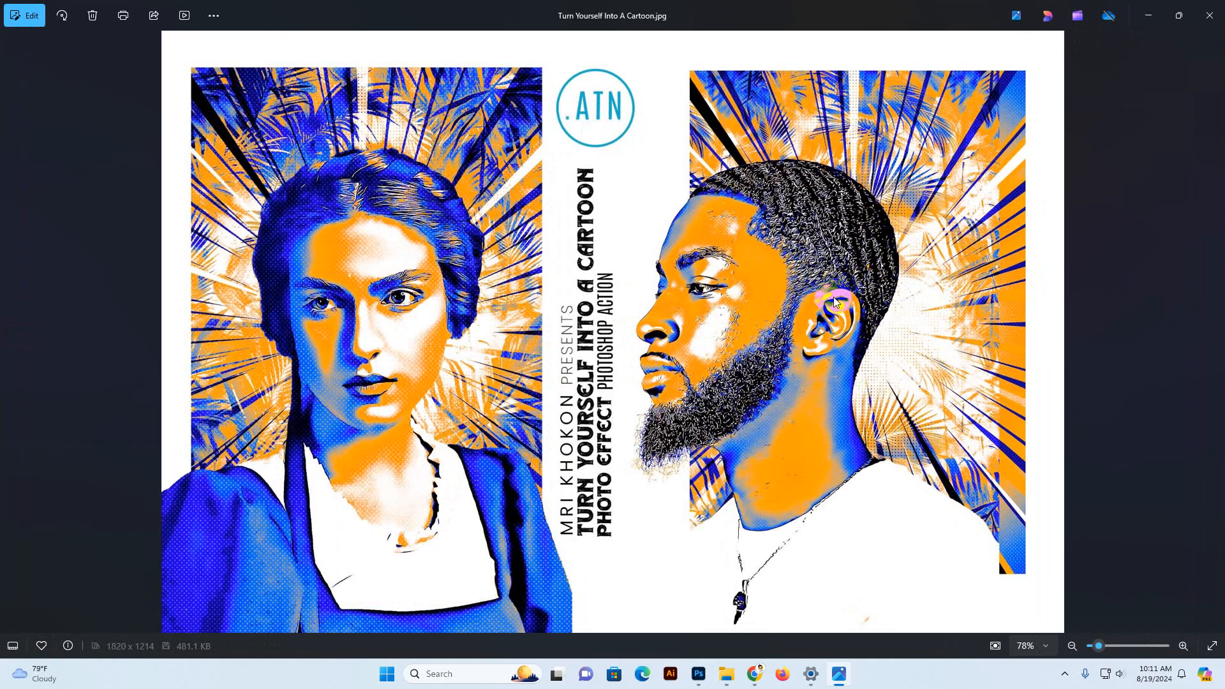
Browse the Turn Yourself Into A Cartoon sample images and source photos, comparing originals with their cartoon effect, and close the image viewer
key(Right)
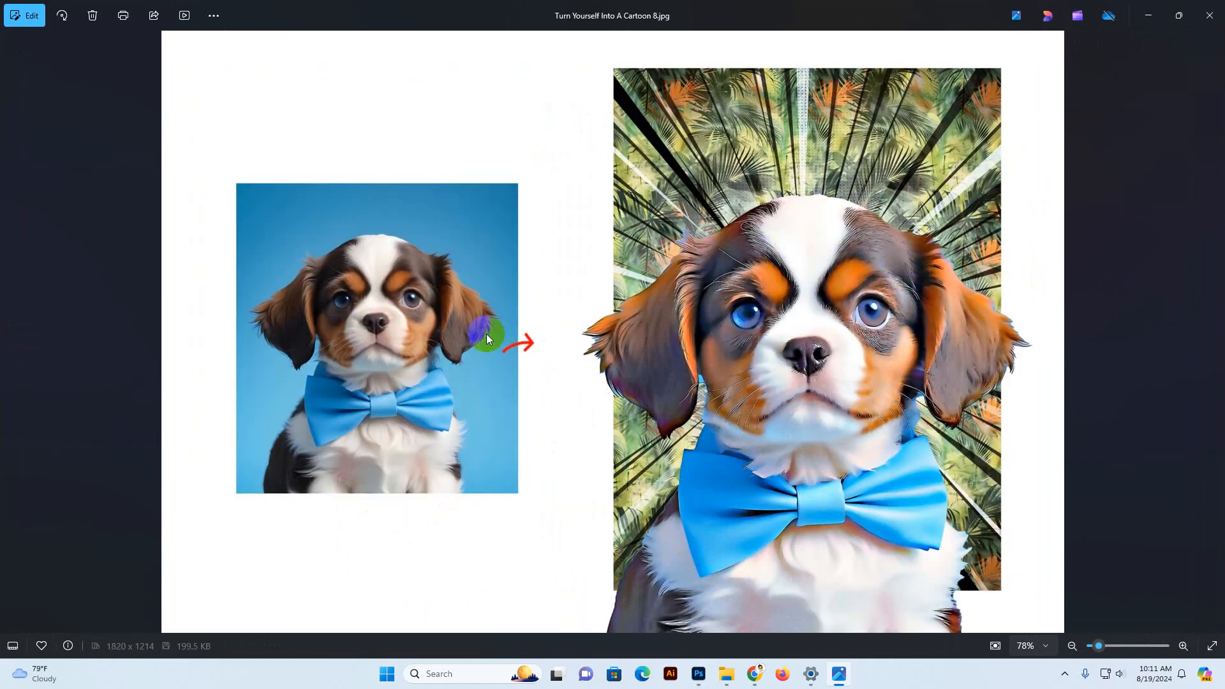
key(Left)
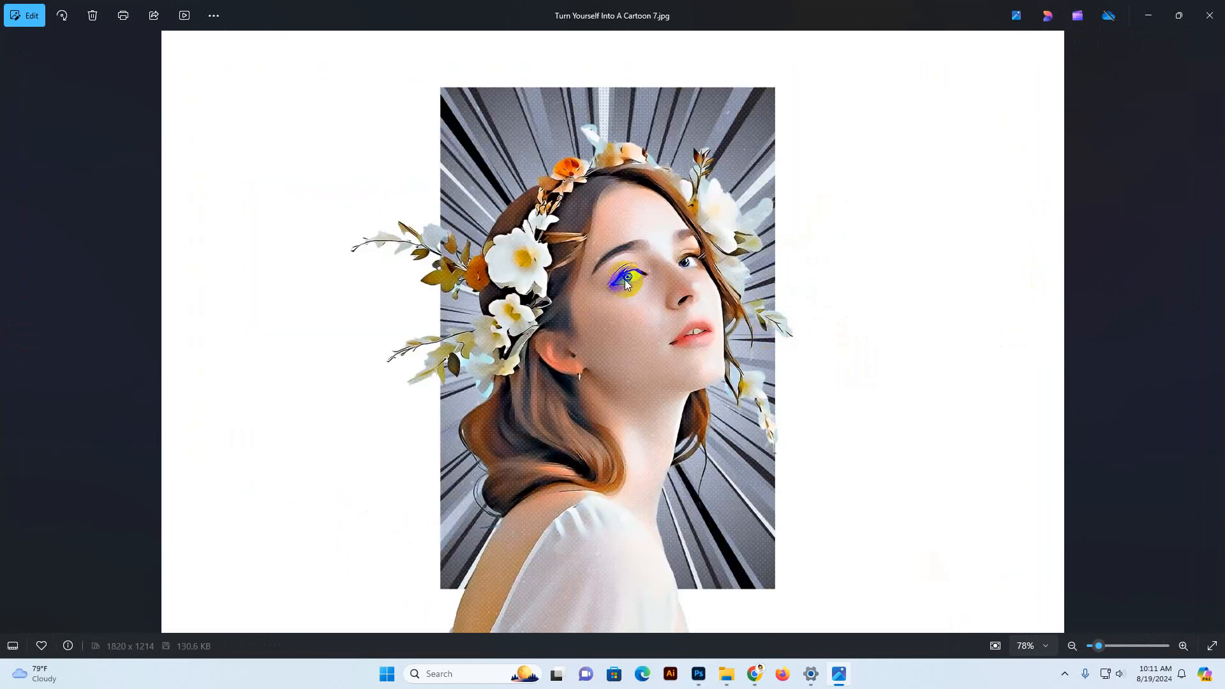
key(Left)
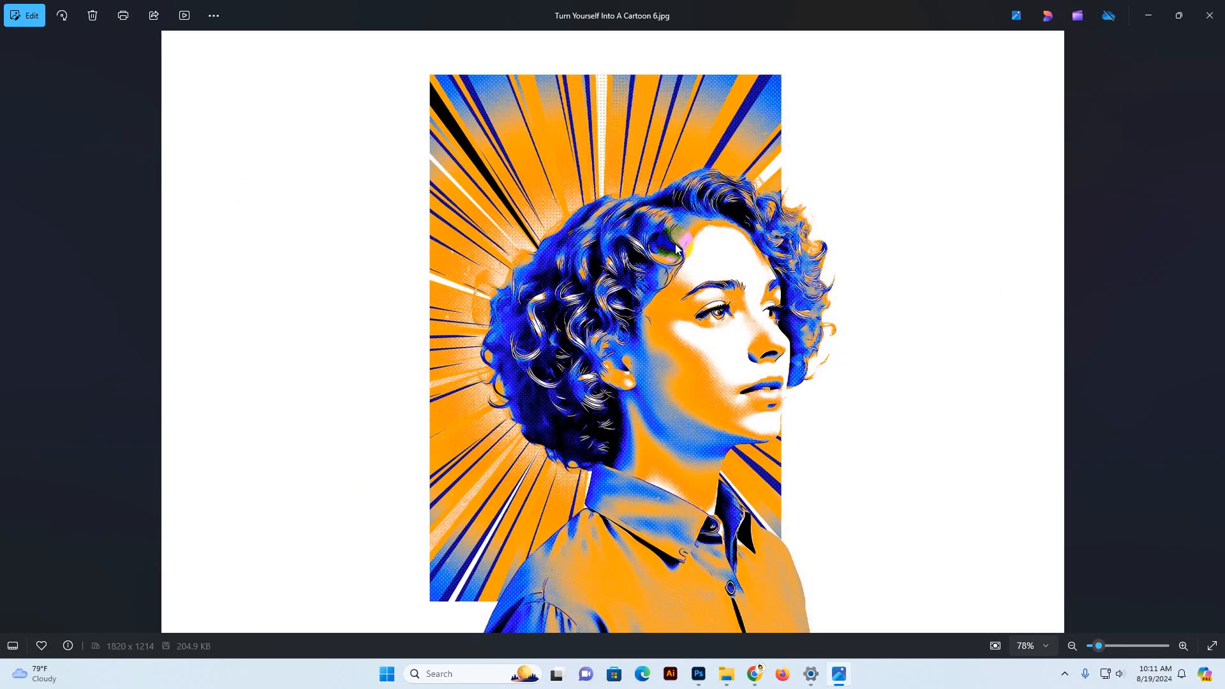
key(Left)
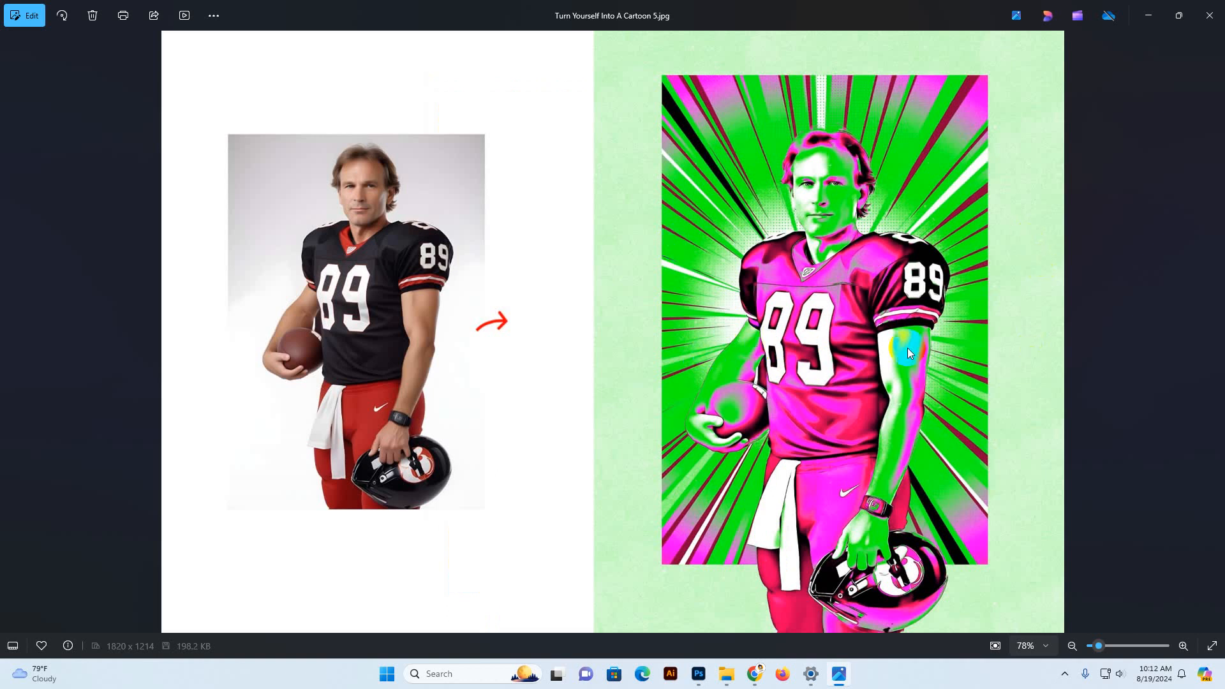
key(Left)
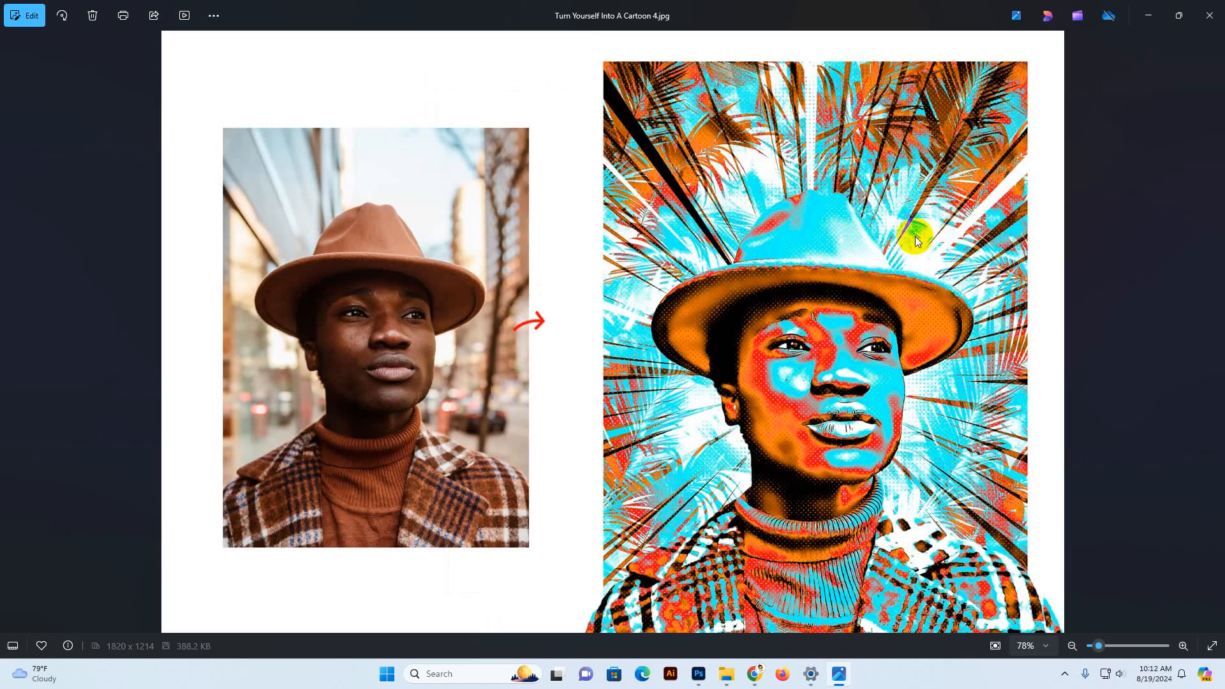
key(Left)
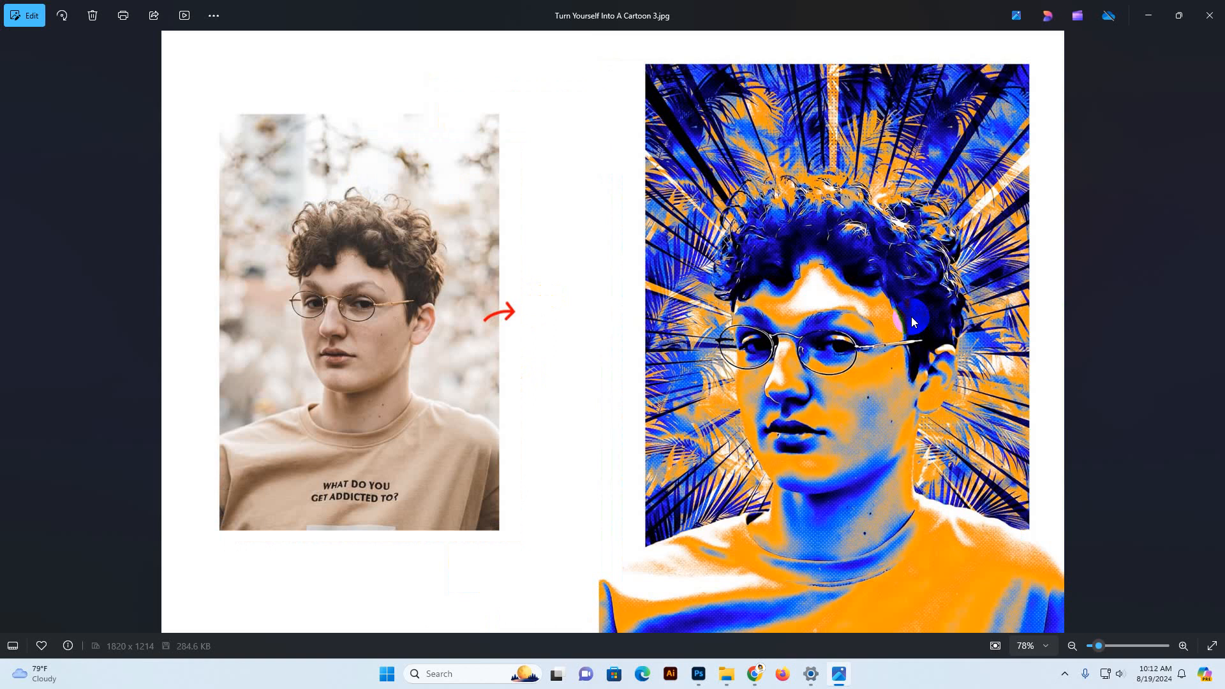
key(Left)
key(Left)
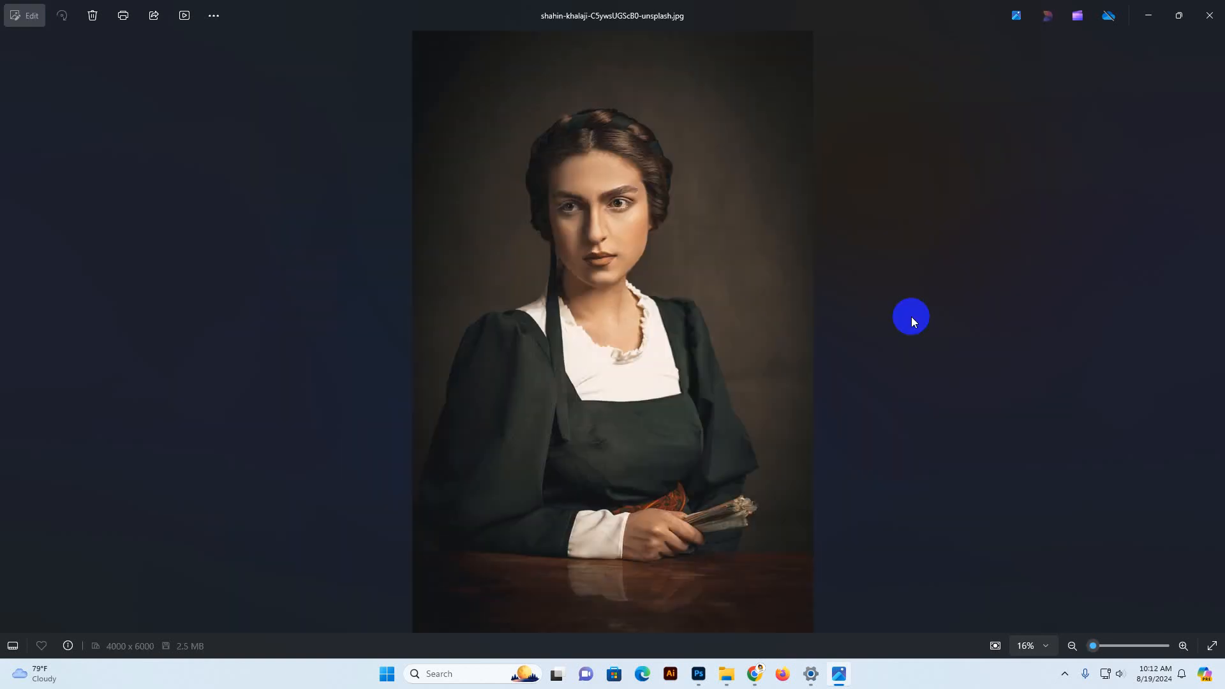
key(Left)
key(Left)
key(Left)
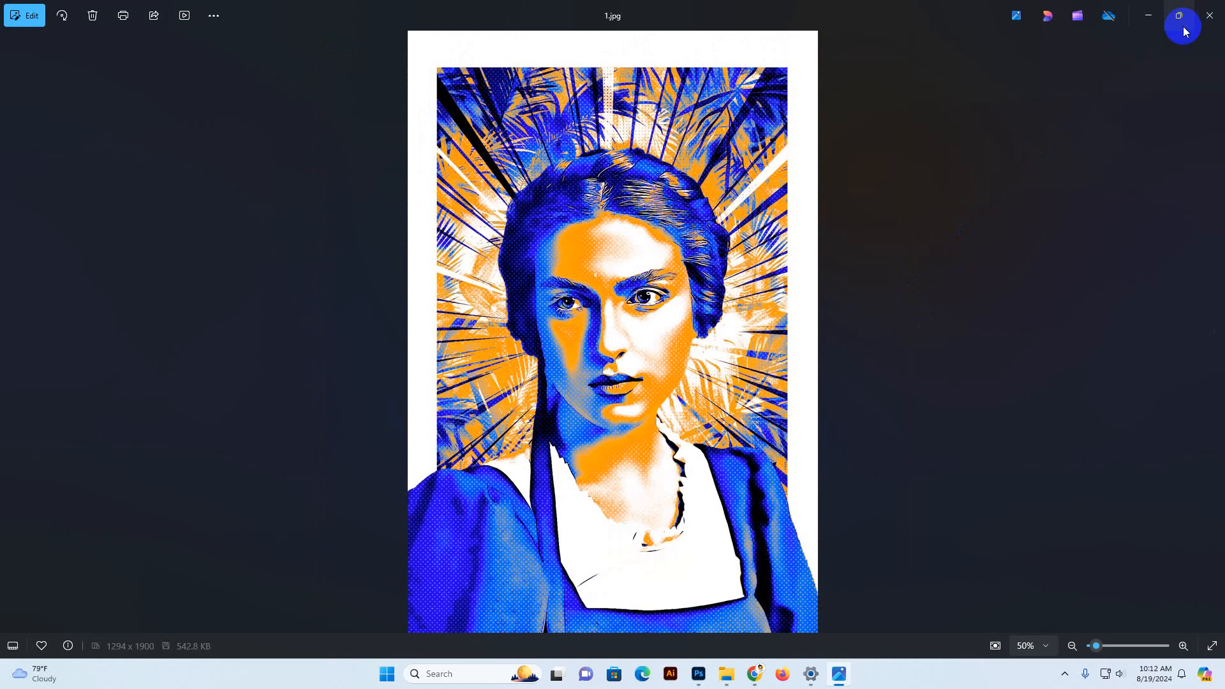
click(1209, 15)
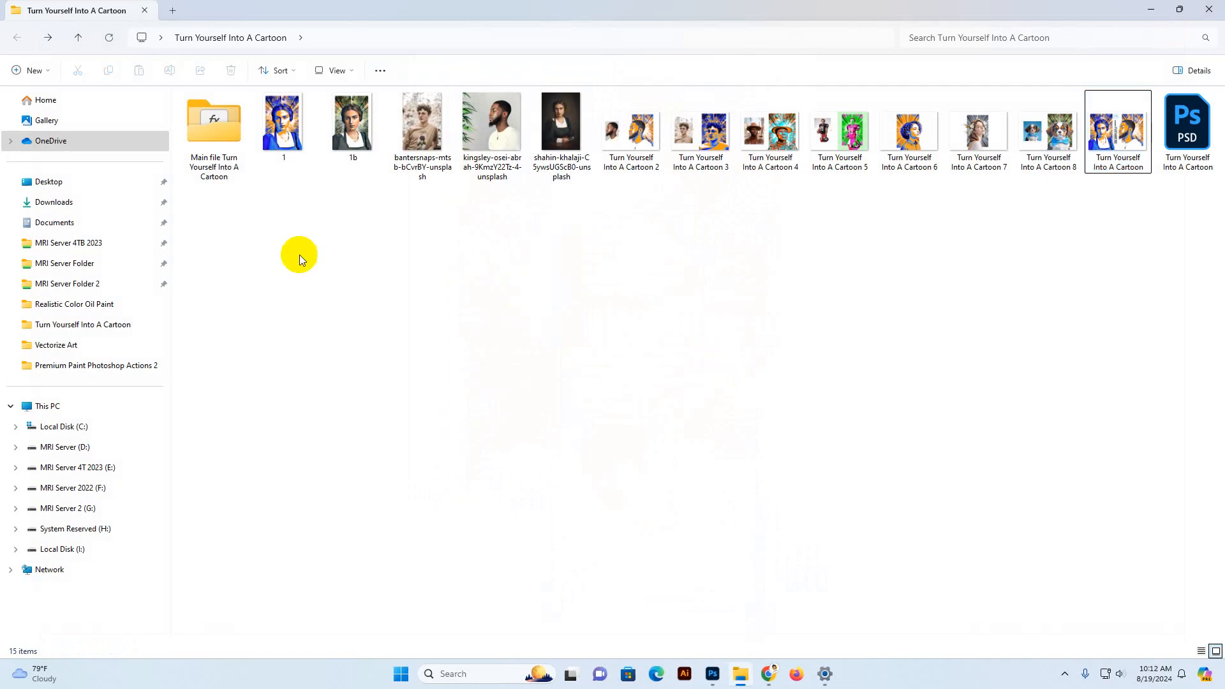
Open the Main file Turn Yourself Into A Cartoon folder and examine its speed line image, help file, patterns file and actions file
double_click(214, 117)
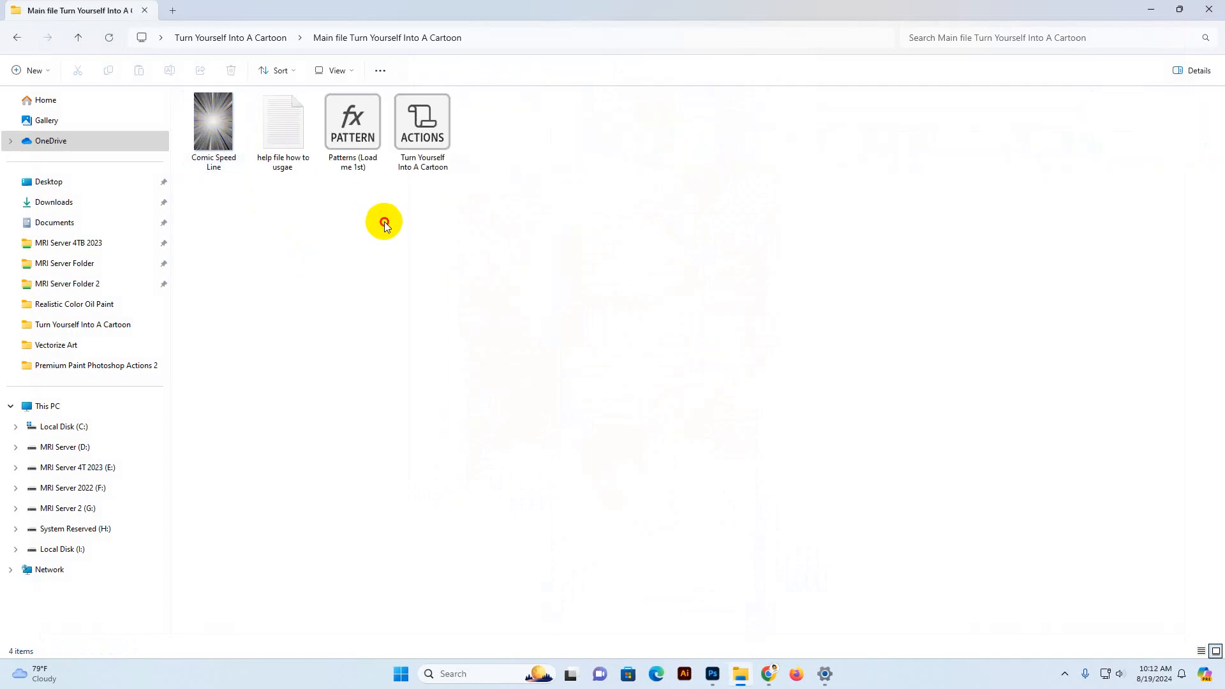
click(282, 135)
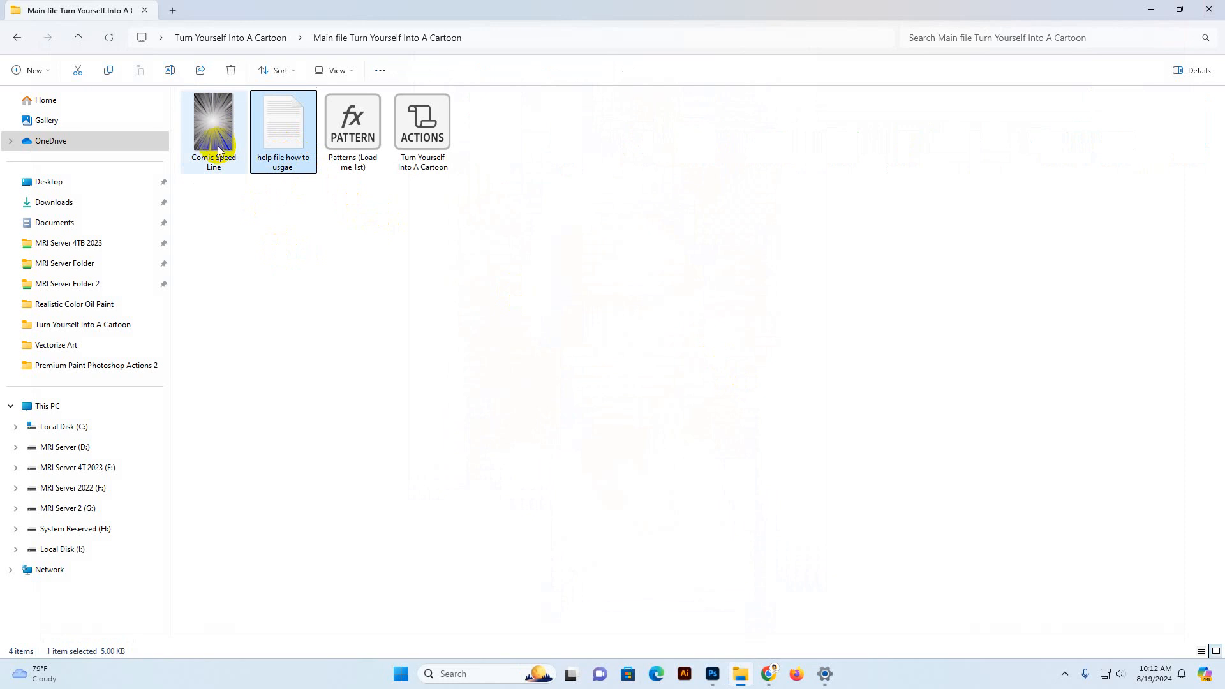
click(213, 143)
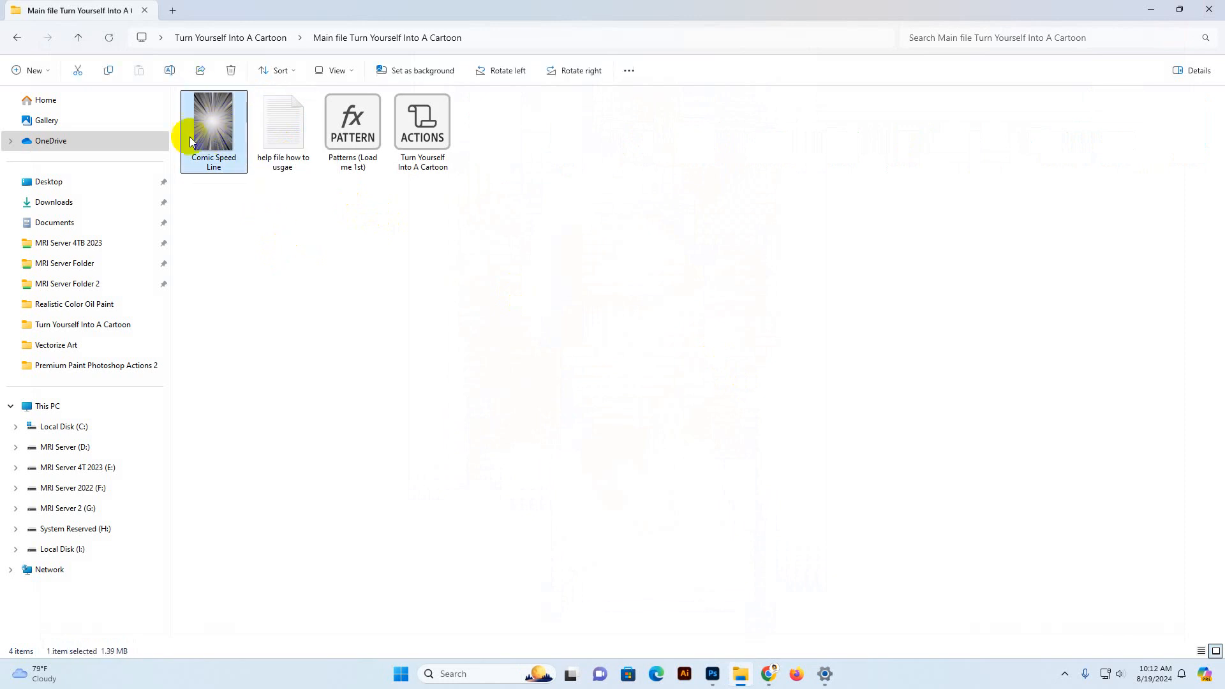
click(356, 150)
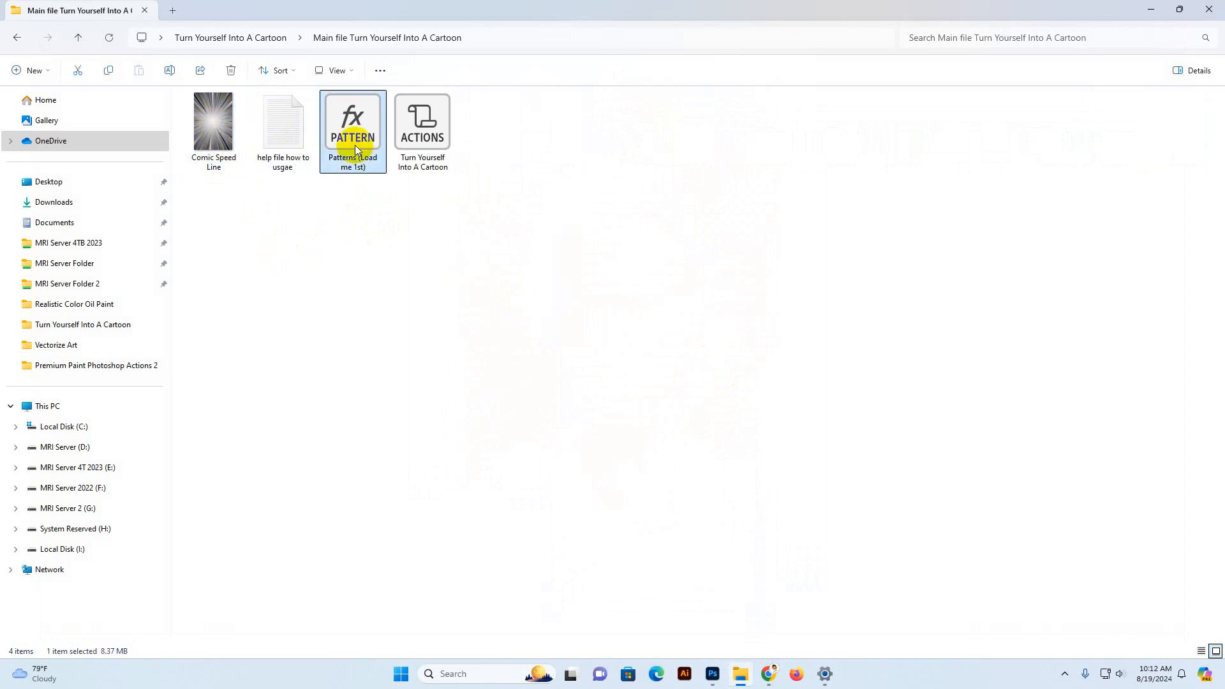
click(432, 143)
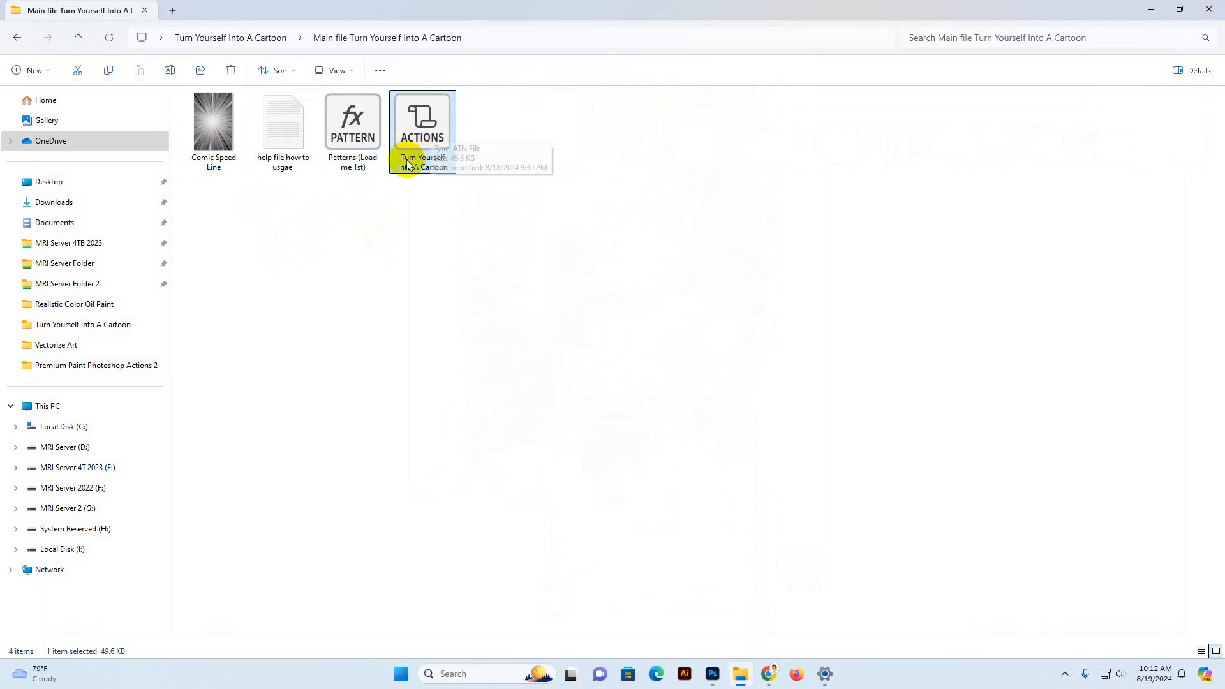
click(356, 146)
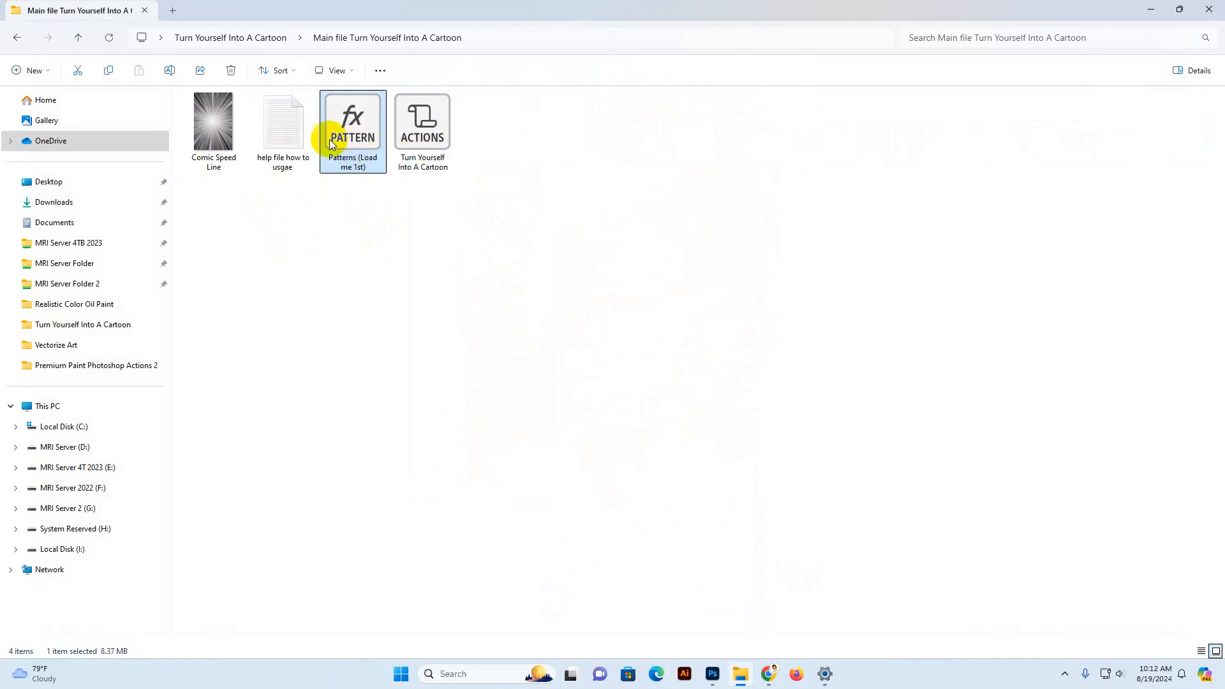
Read the help file's photo size advice and support information, close the file and put the text editor away
double_click(273, 132)
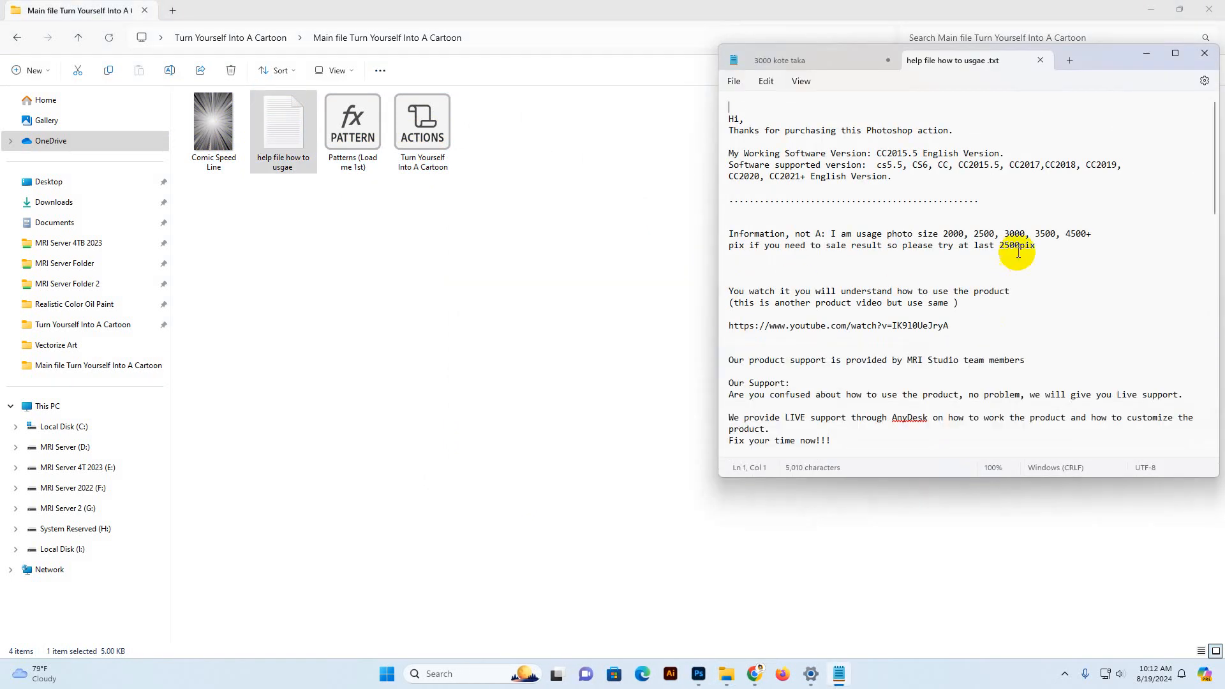
drag(838, 220, 1040, 246)
scroll(943, 257, down, 1)
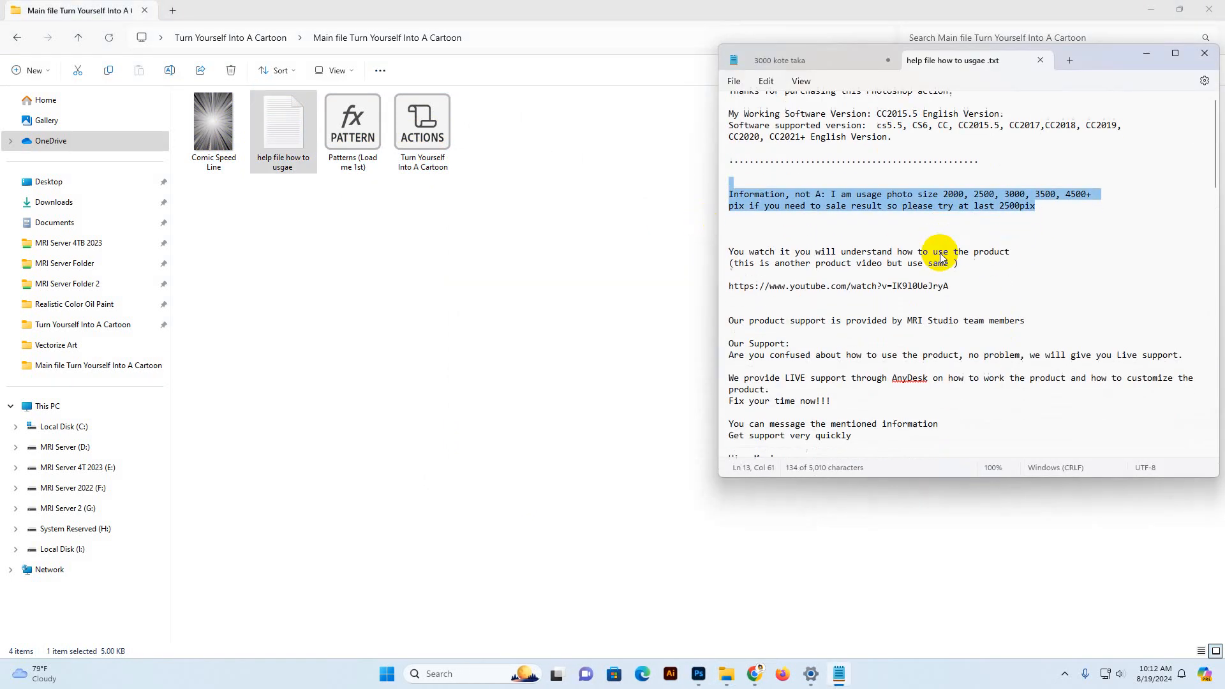
scroll(946, 297, down, 4)
drag(935, 413, 759, 247)
scroll(932, 261, up, 2)
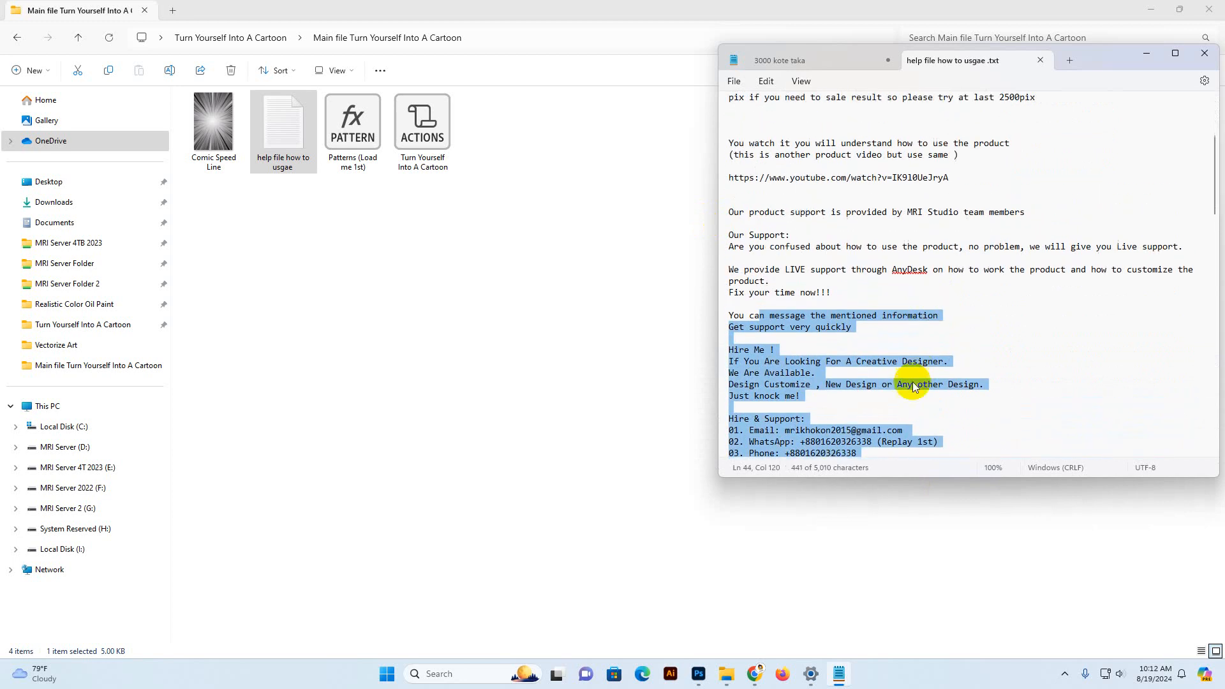
scroll(913, 383, down, 1)
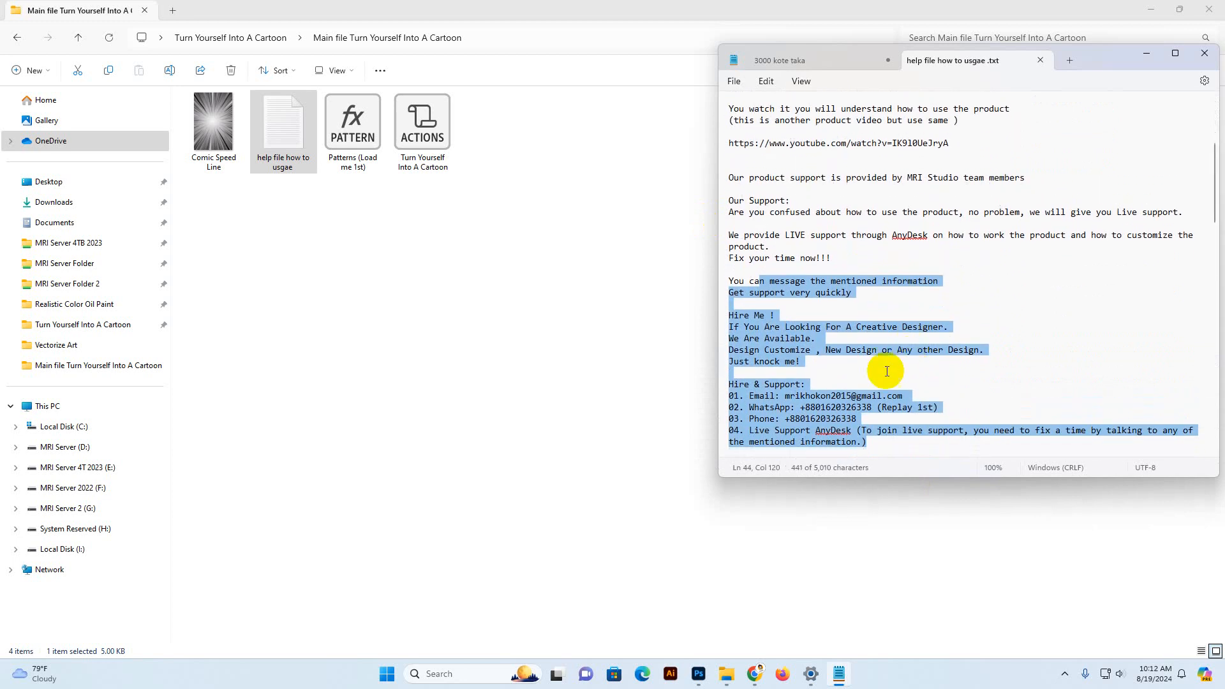
click(1083, 385)
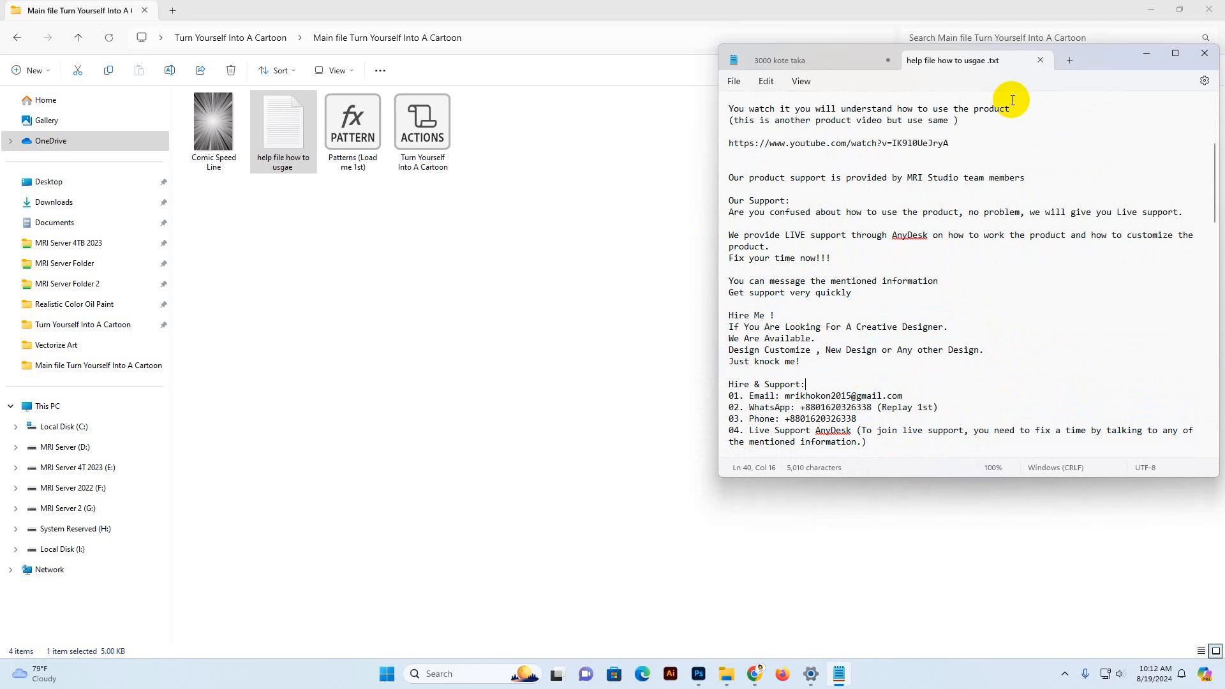
click(1040, 60)
click(1146, 54)
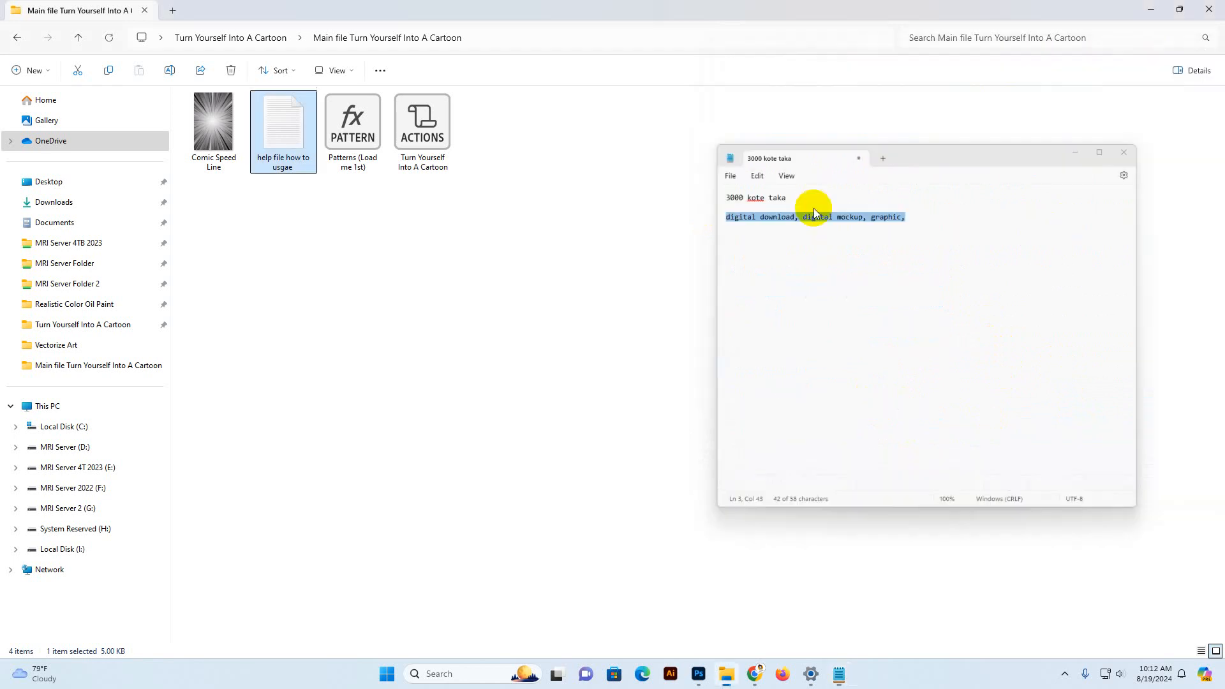
Switch to Photoshop and import the Patterns (Load me 1st) file from the Main file Turn Yourself Into A Cartoon folder
click(377, 163)
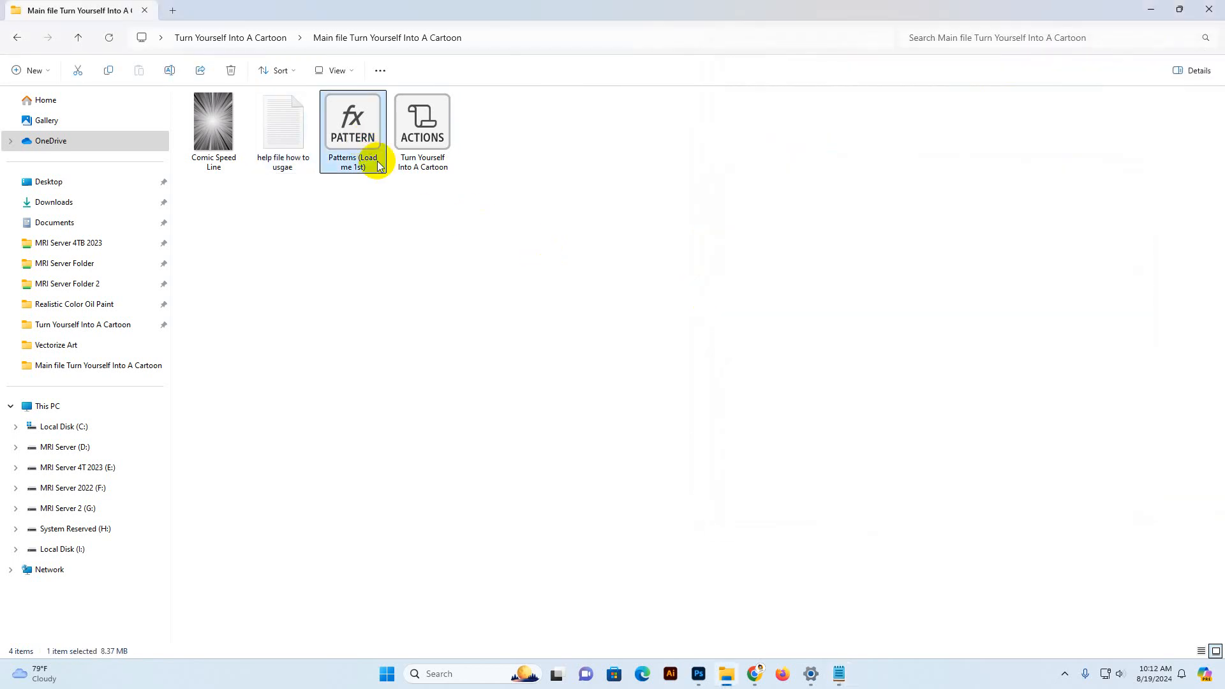
click(698, 674)
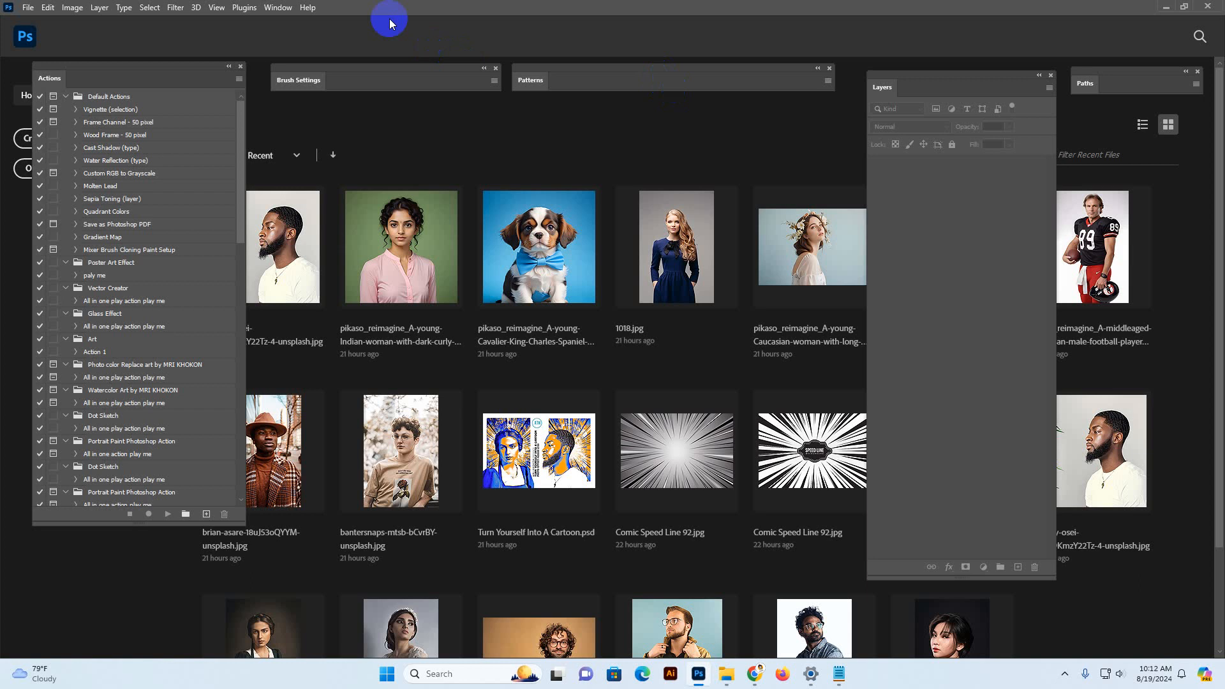
click(278, 7)
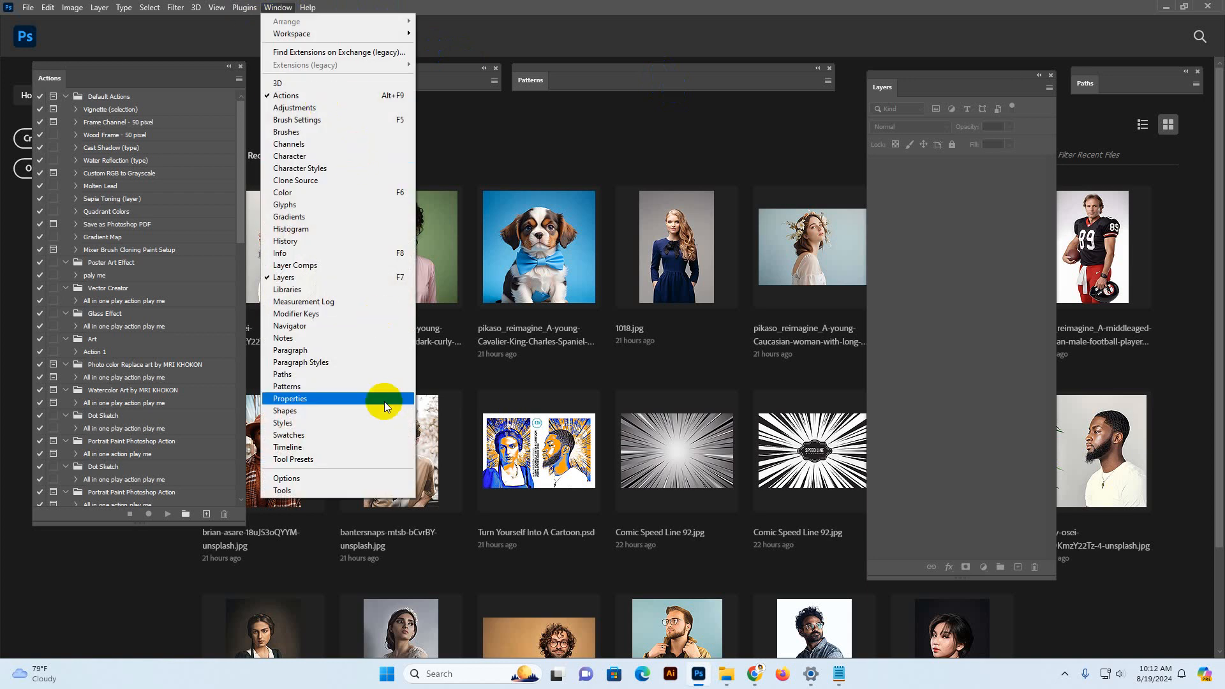
click(300, 386)
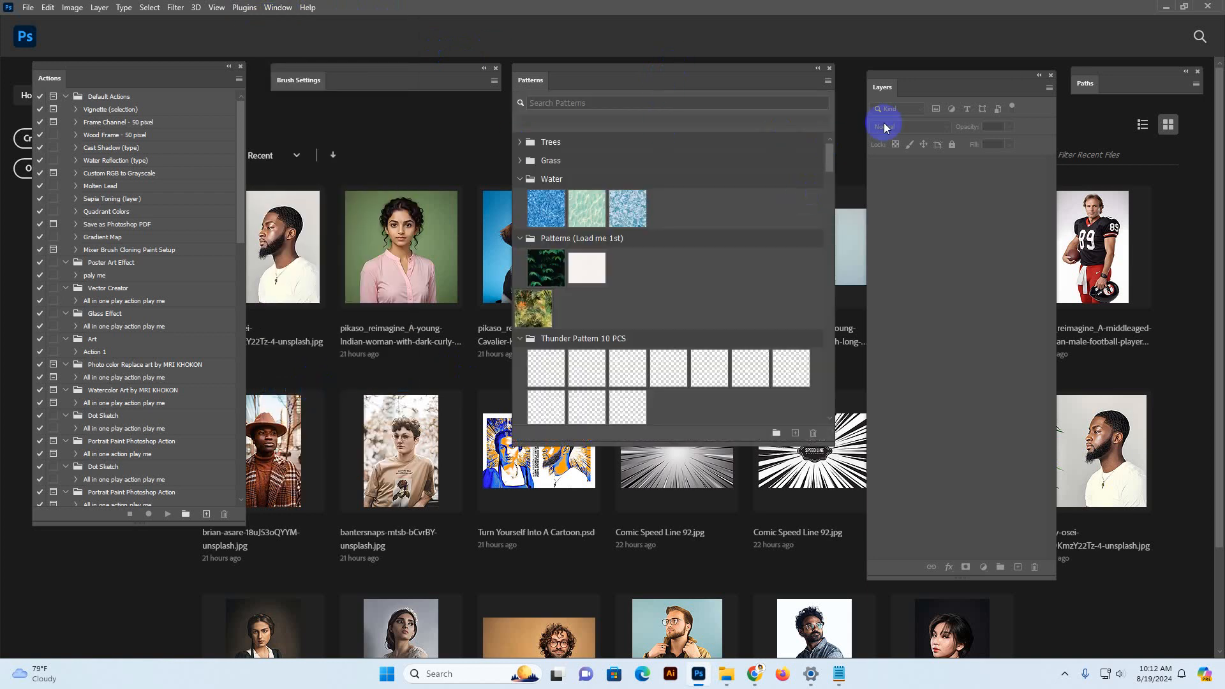
click(828, 81)
click(883, 251)
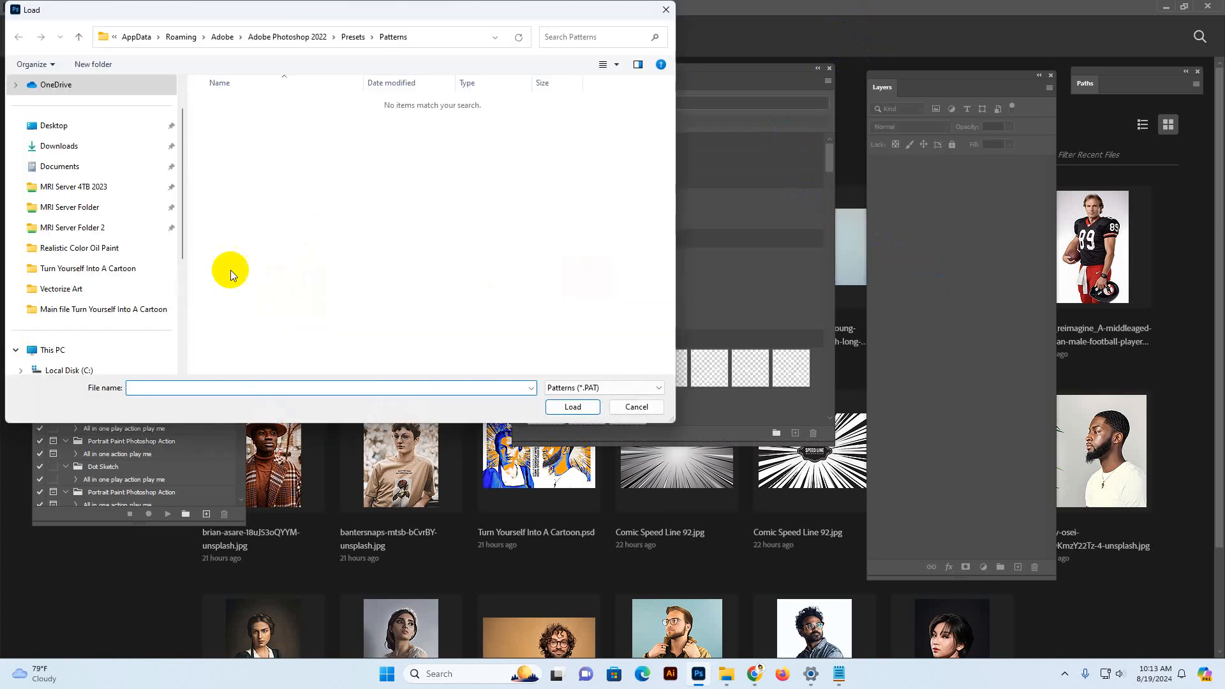
click(102, 308)
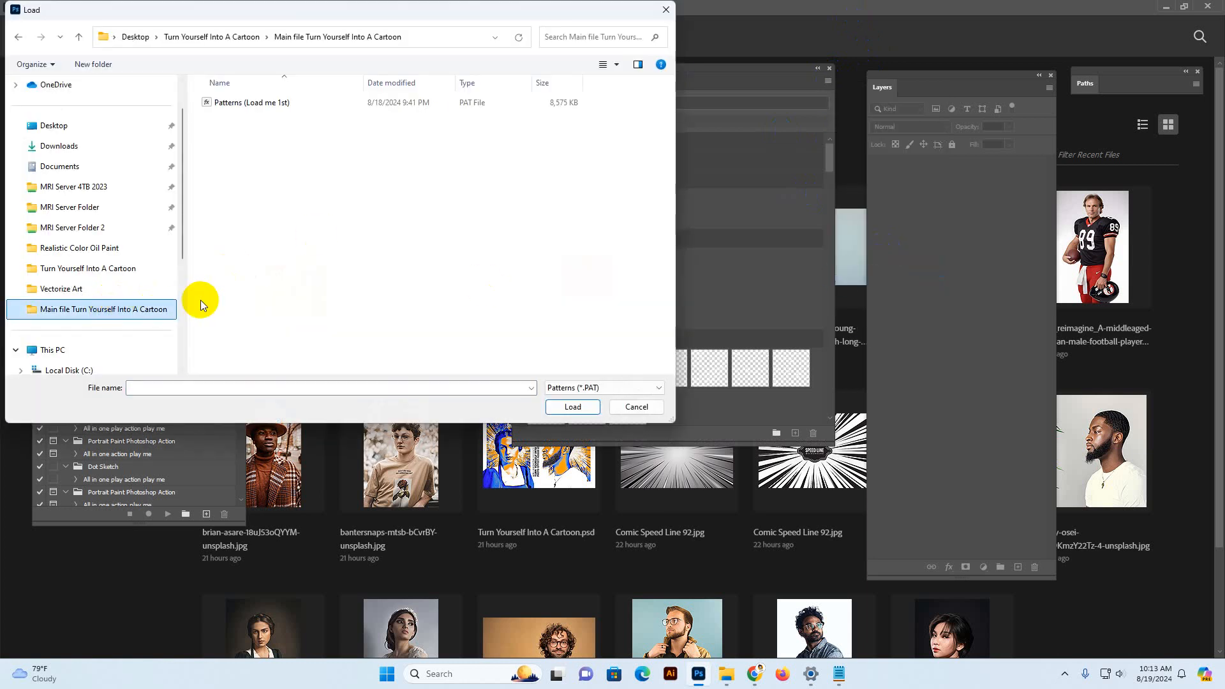
click(246, 102)
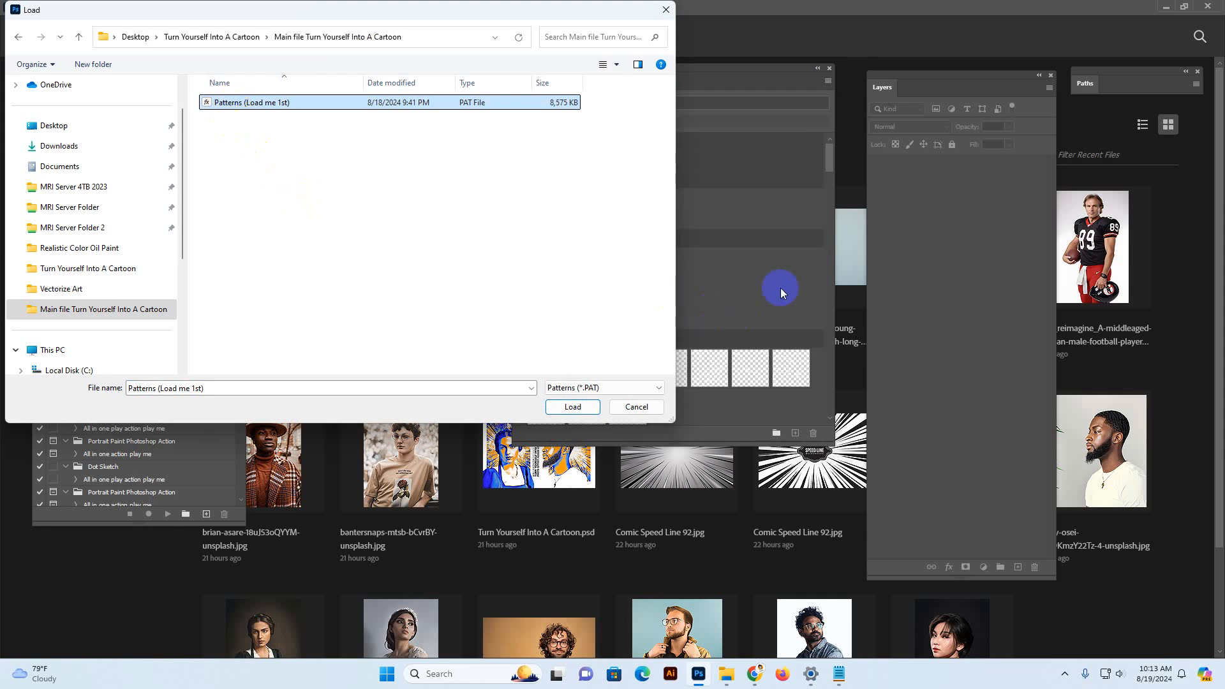
click(572, 407)
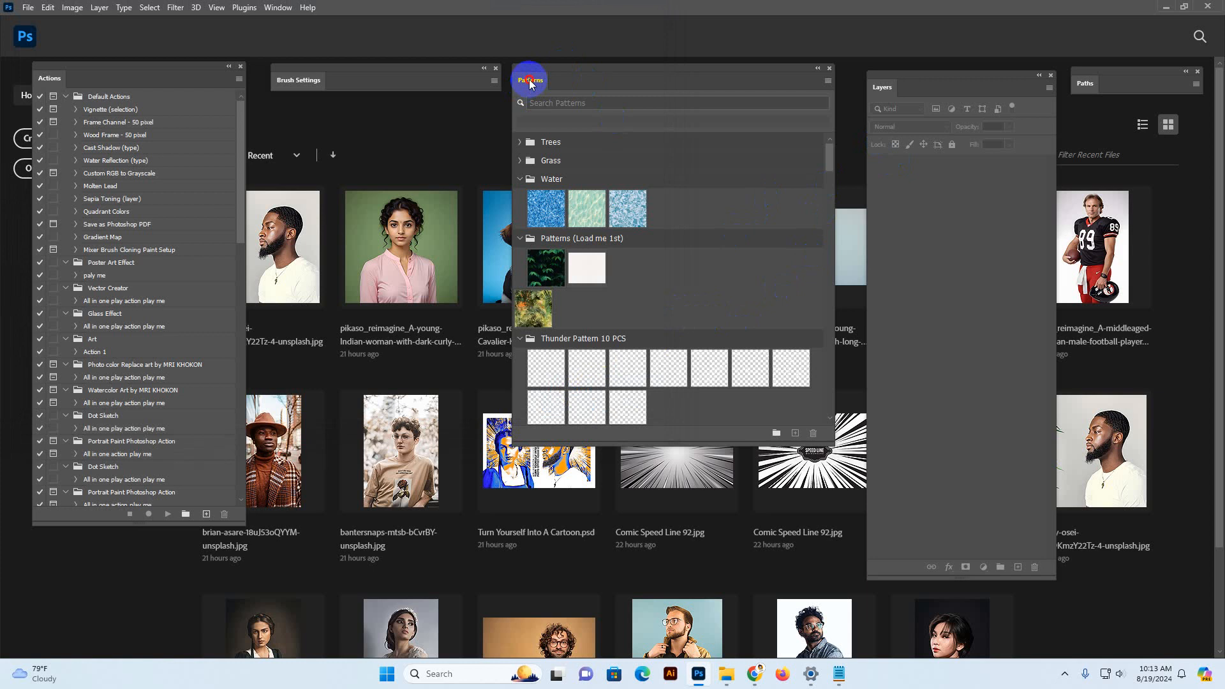
click(532, 80)
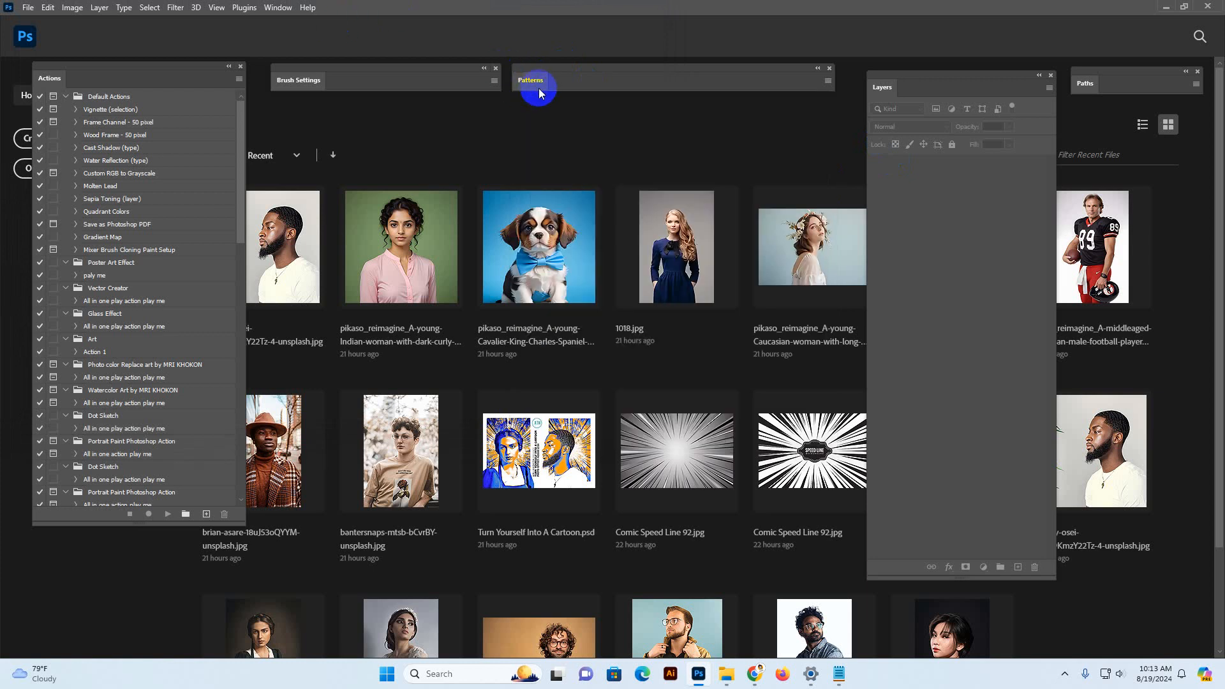
Hide and redisplay the Actions panel, and move it slightly within the workspace
click(277, 7)
click(287, 95)
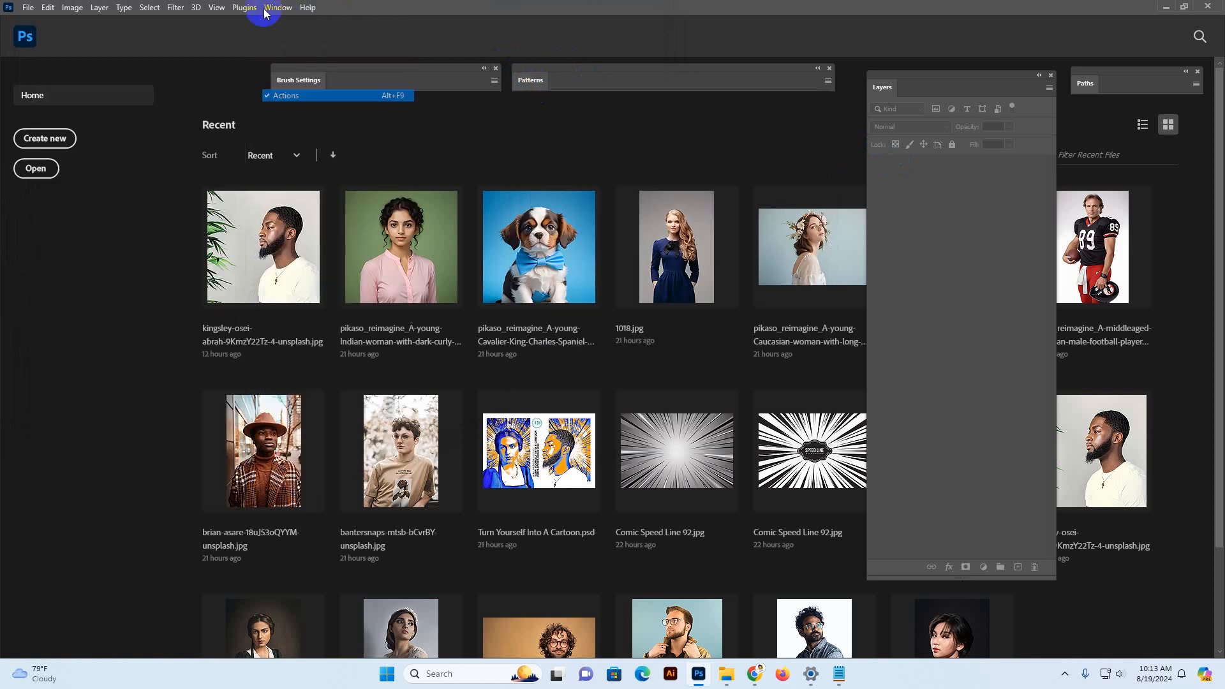
click(278, 7)
click(274, 96)
drag(83, 71, 142, 90)
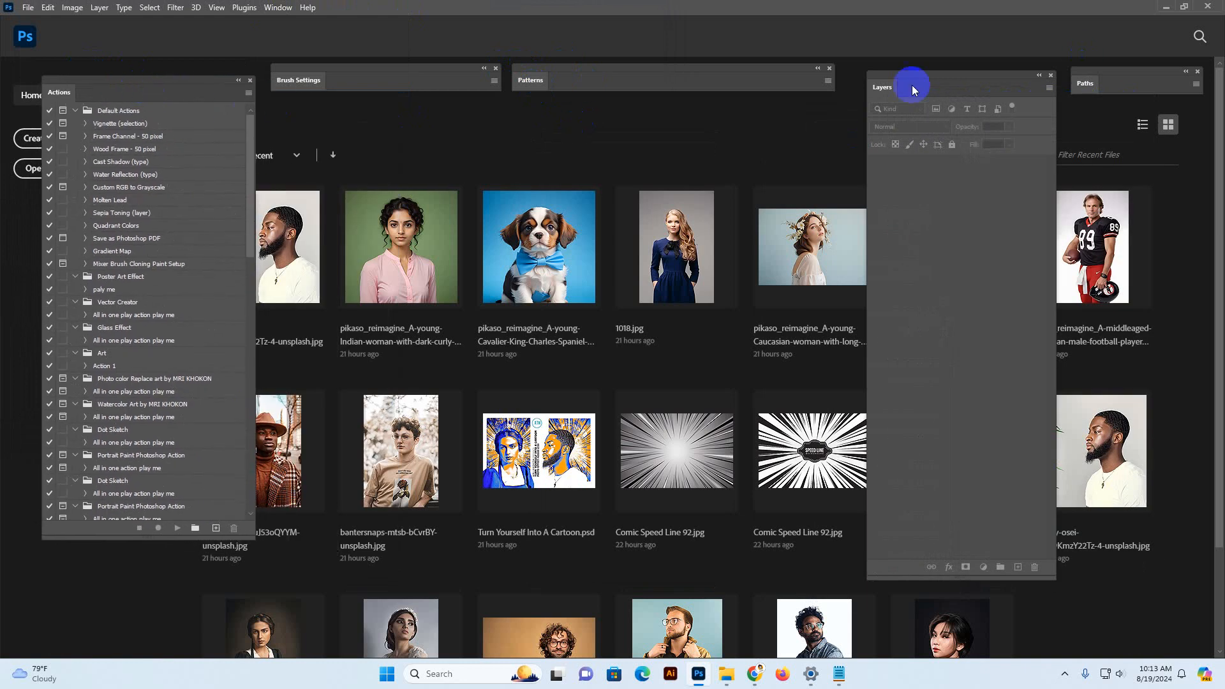
Load the Turn Yourself Into A Cartoon actions from the Main file folder and select its "All in one action play me" action
click(248, 93)
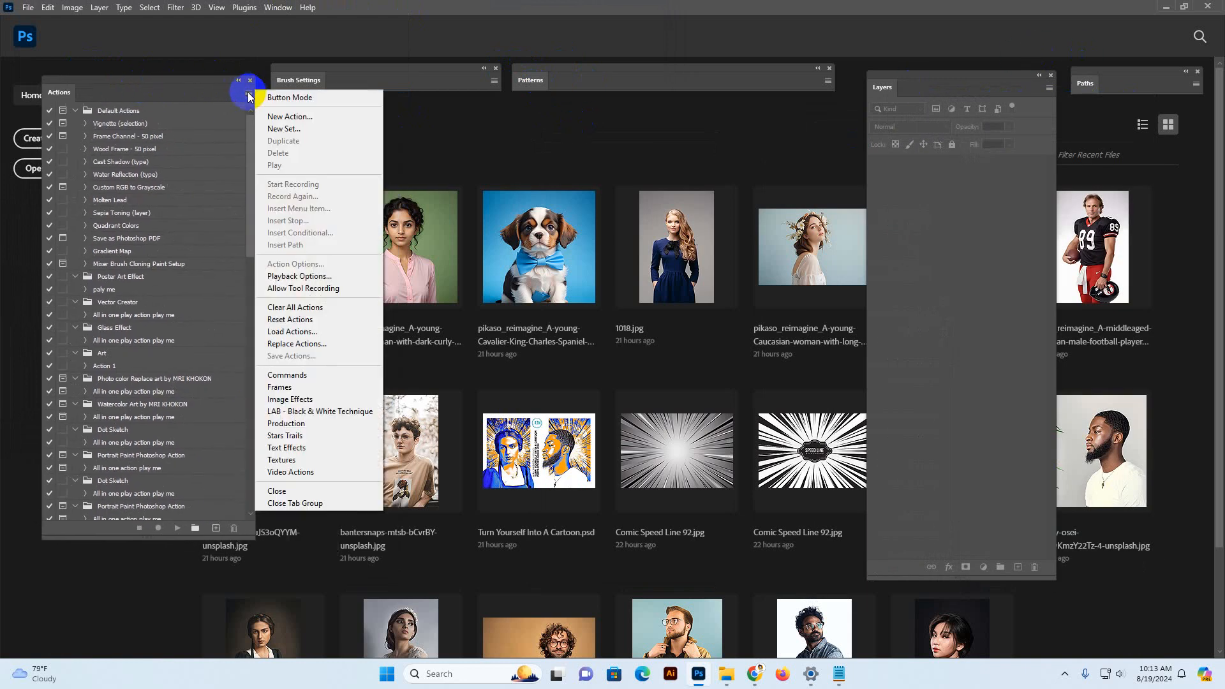
click(308, 332)
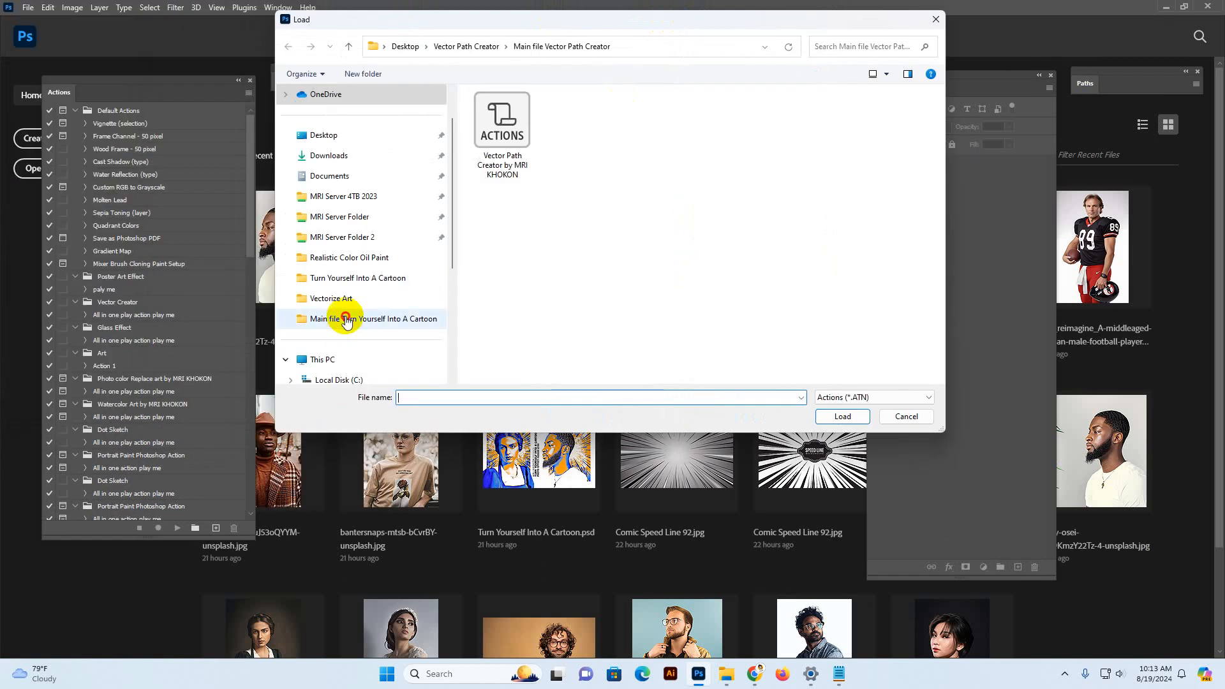
click(343, 324)
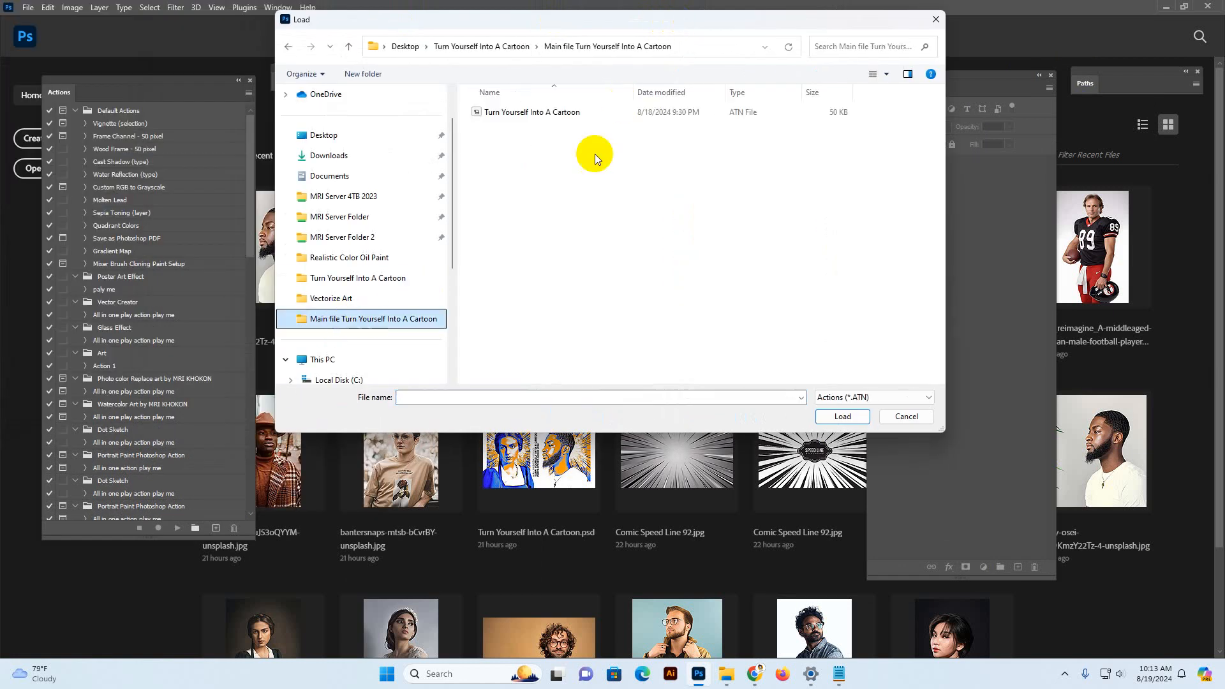
click(537, 112)
click(858, 417)
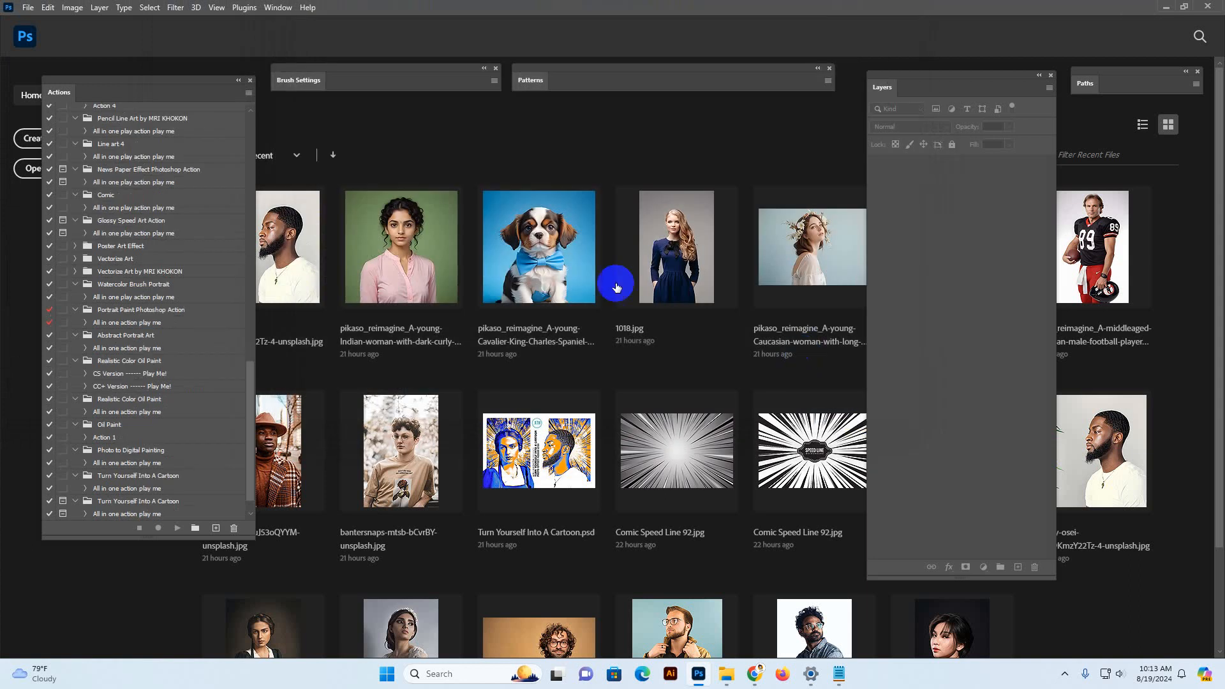
drag(253, 460, 273, 506)
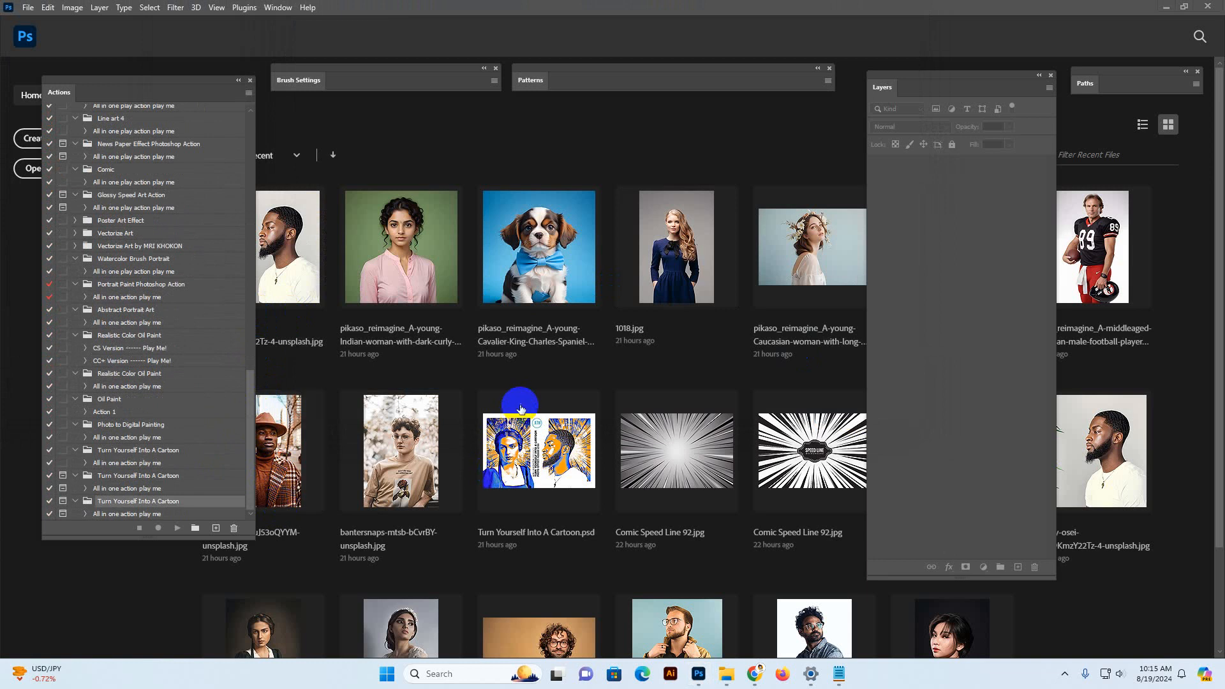
click(148, 515)
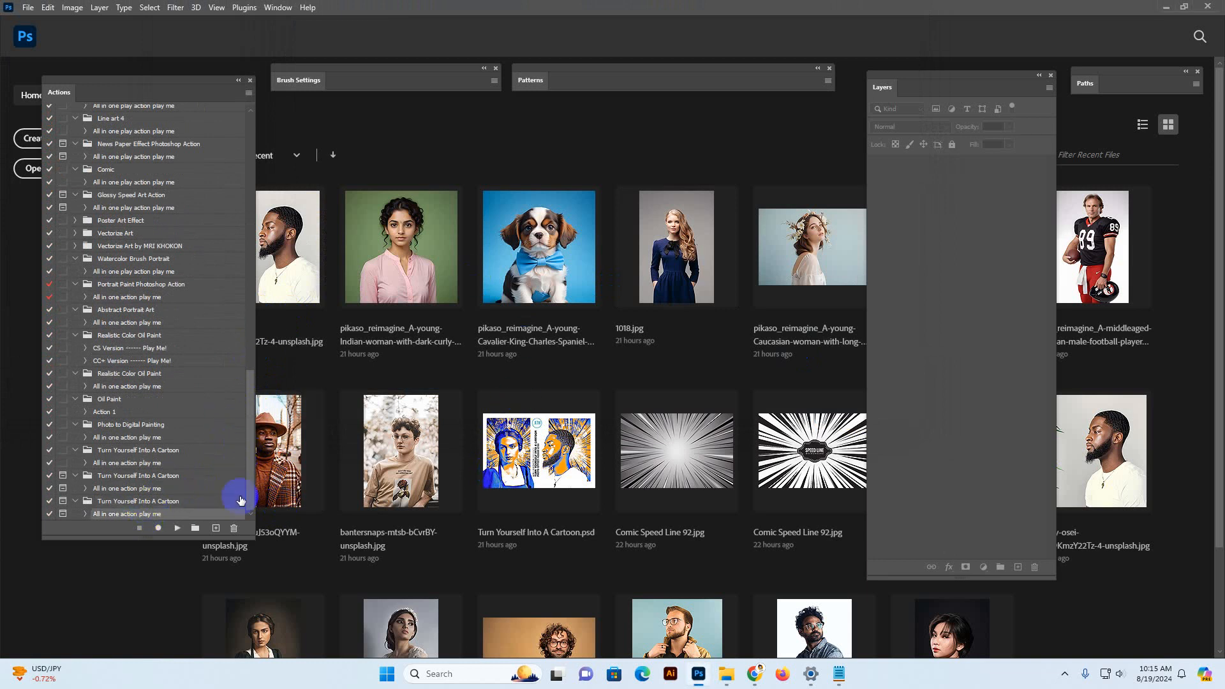
Open the bearded man's portrait from the Turn Yourself Into A Cartoon folder in Photoshop, and reposition the Layers panel slightly
click(727, 675)
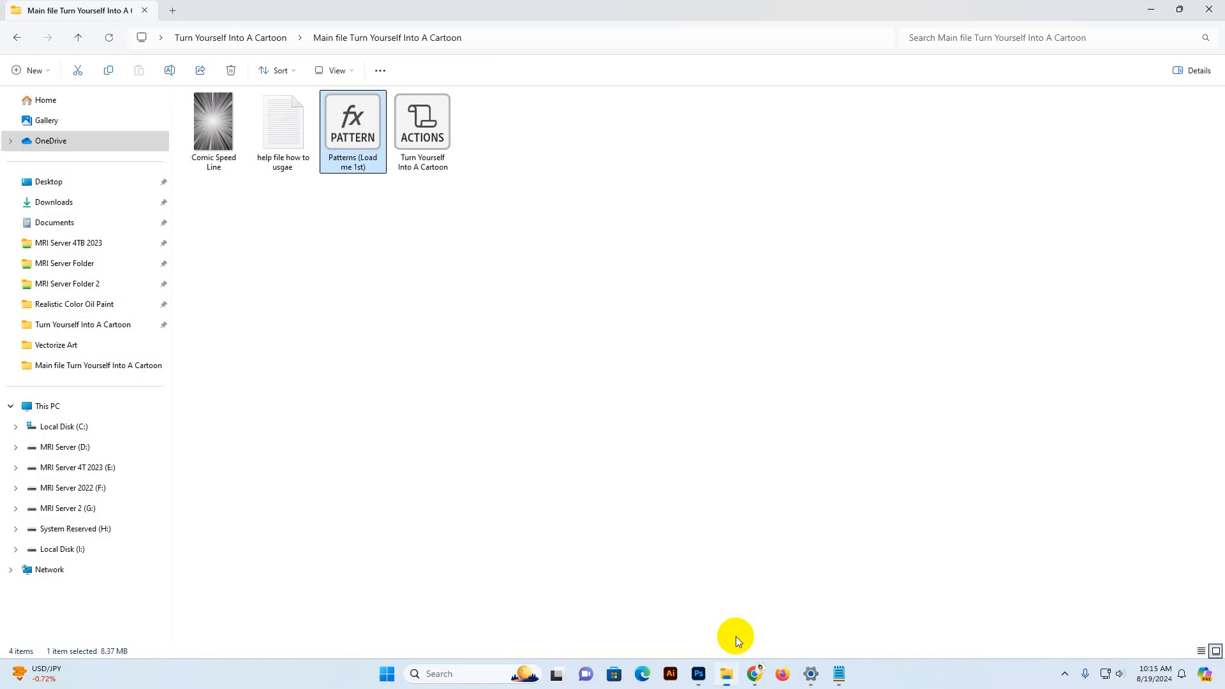
key(alt+Up)
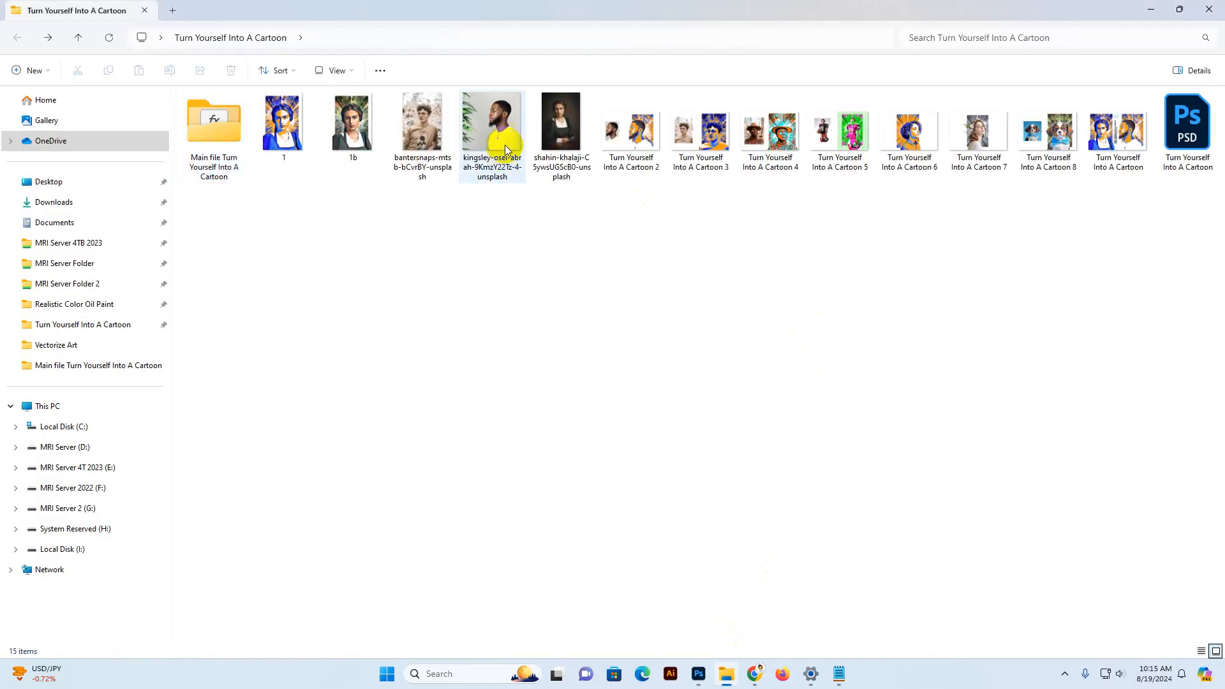
drag(500, 121, 809, 156)
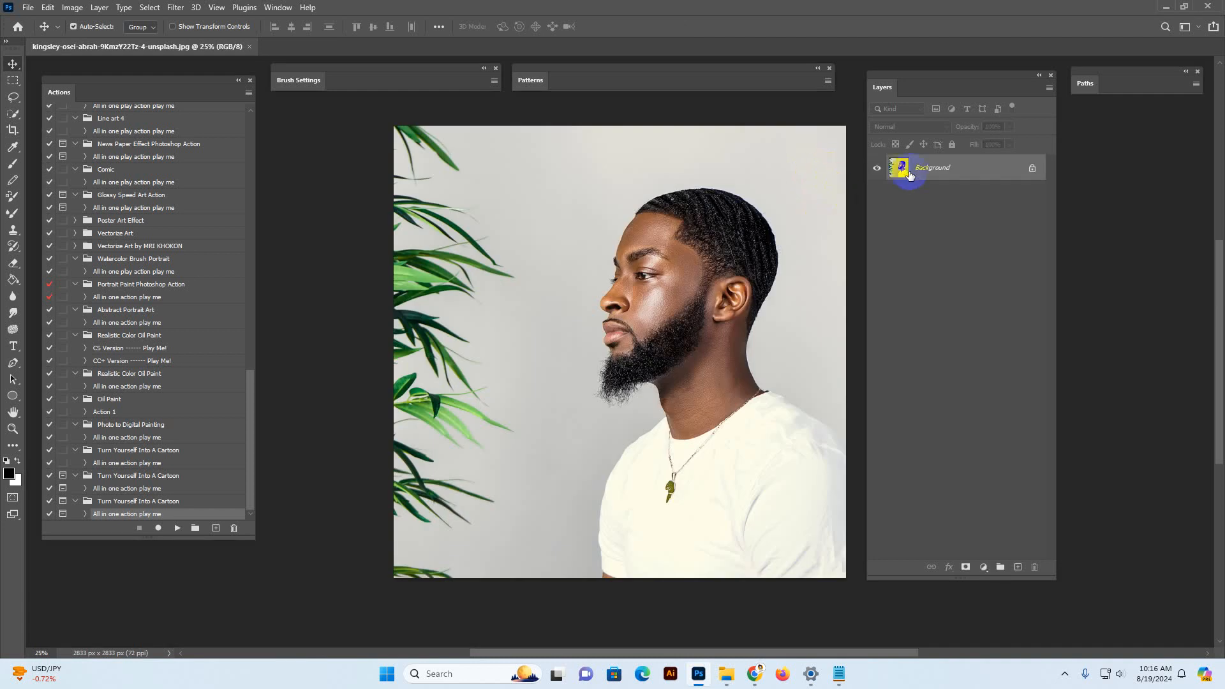
drag(891, 90, 905, 113)
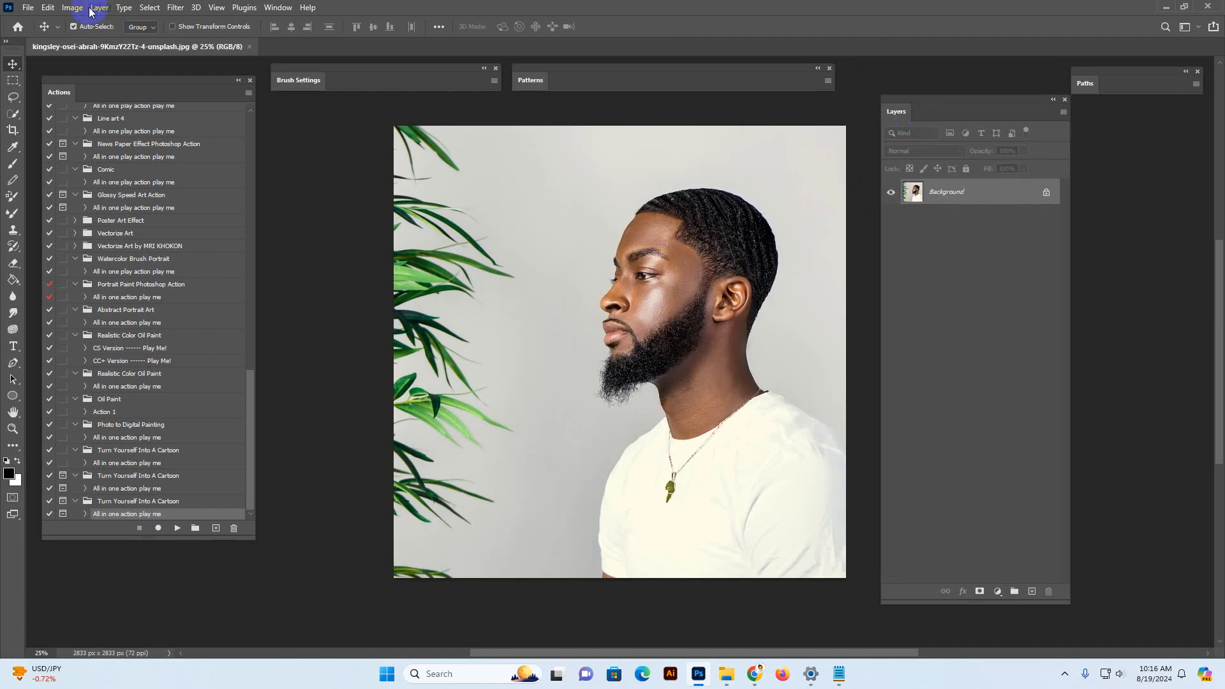
Check the photo's width, height and resolution in the Image Size settings, and leave them without making changes
click(68, 9)
click(89, 102)
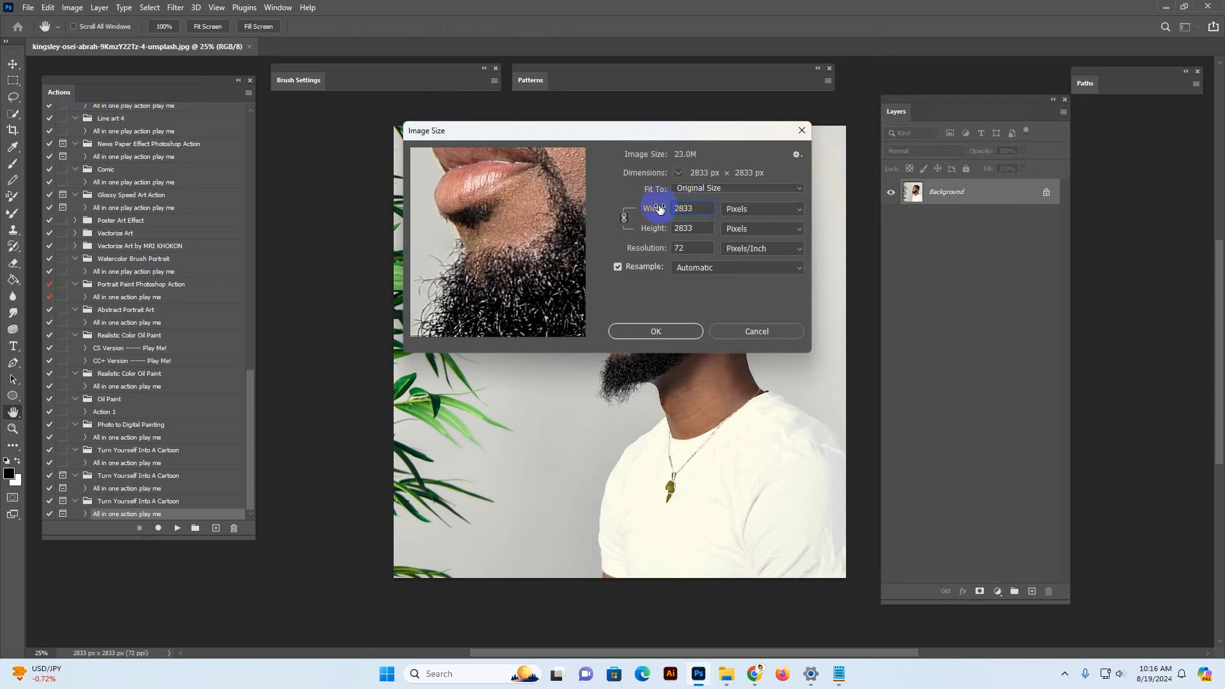
click(672, 332)
click(691, 331)
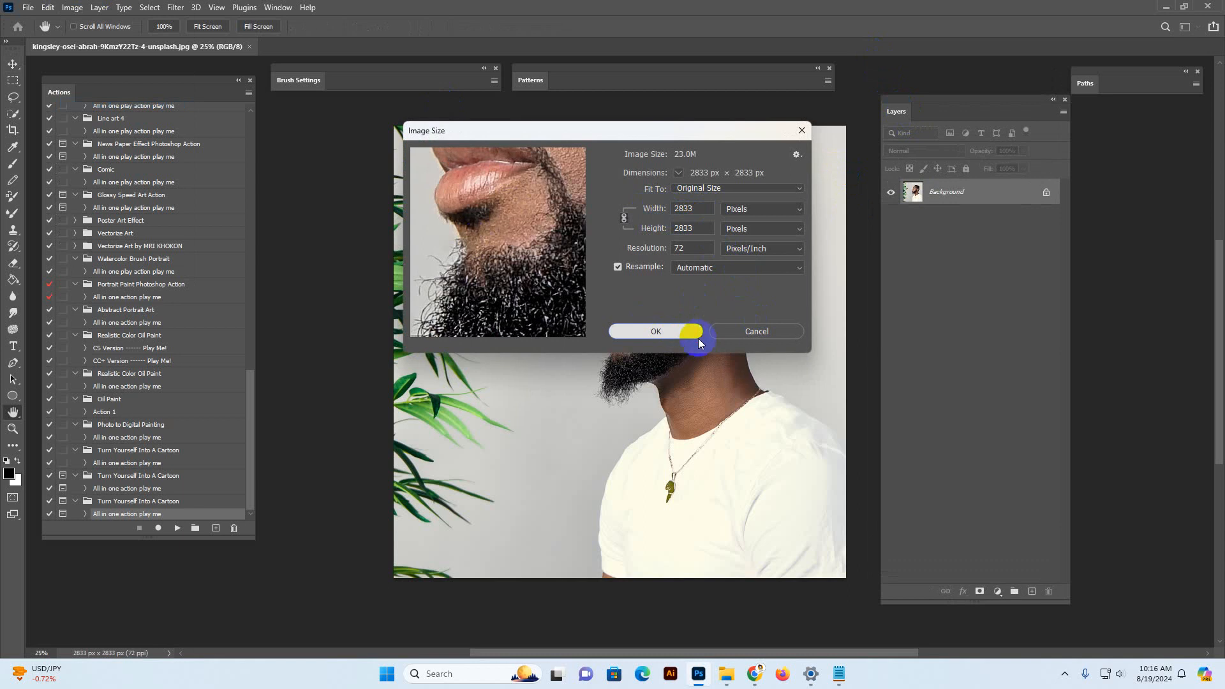
click(672, 329)
click(761, 330)
key(z)
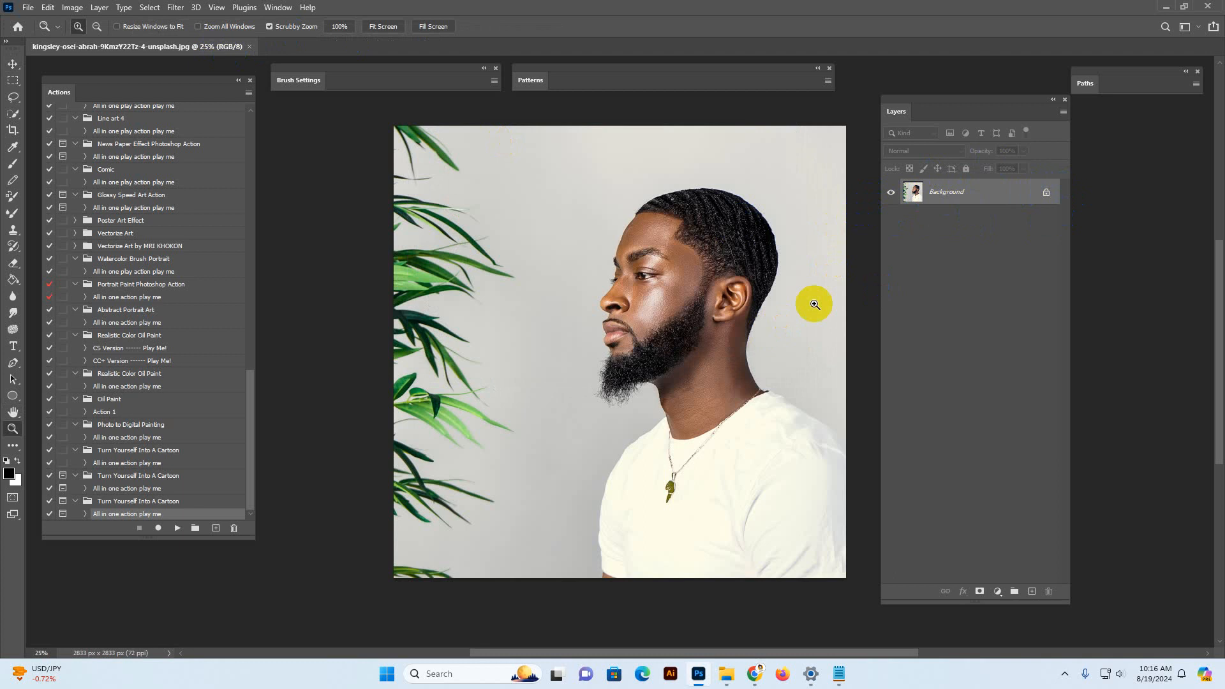
Convert the Background to a regular layer and flatten the image back into a Background layer
double_click(1025, 196)
click(716, 197)
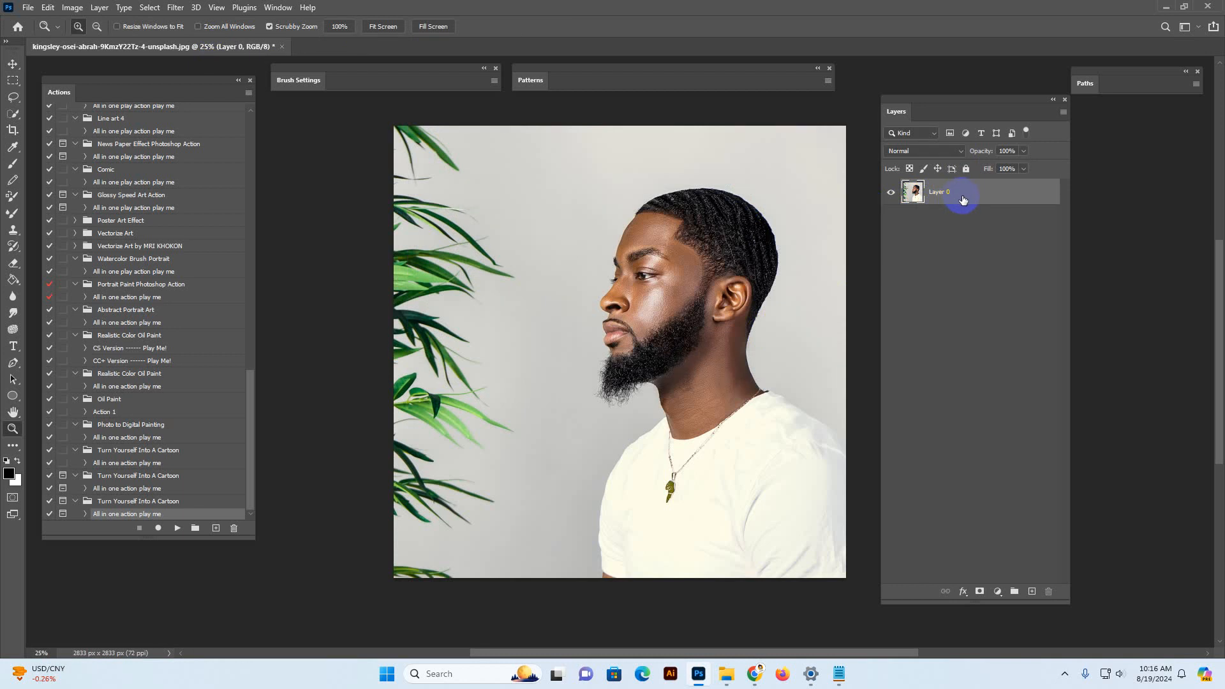
right_click(963, 199)
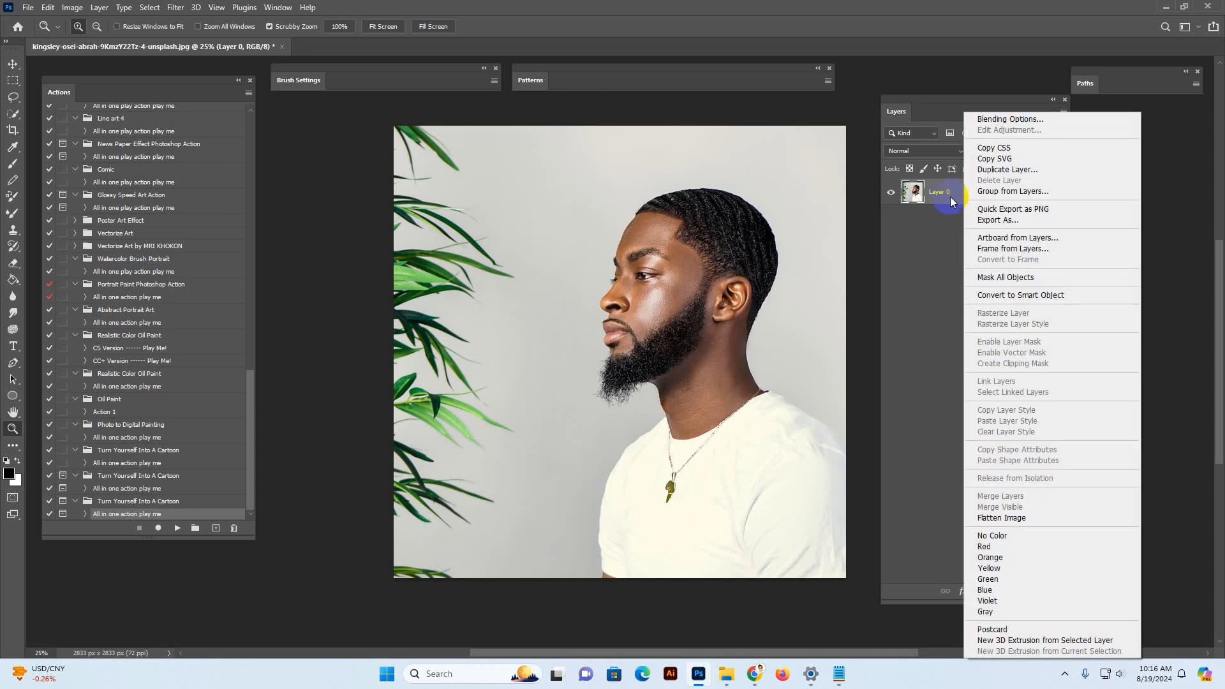
click(1032, 518)
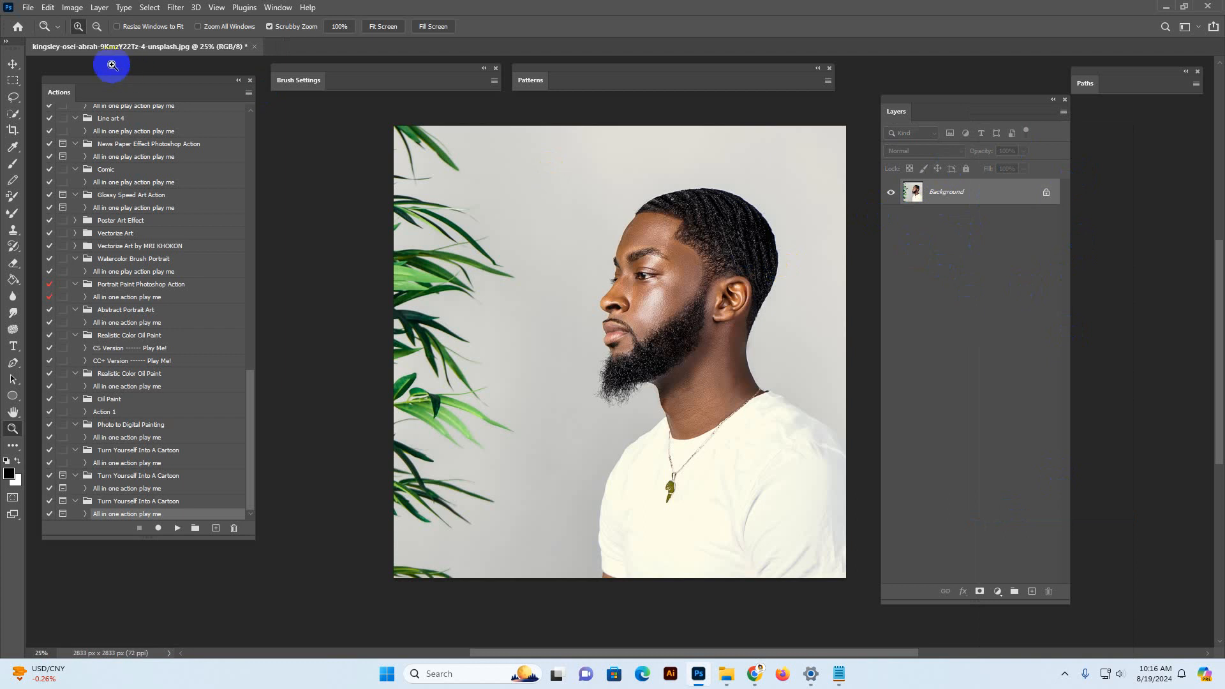
Check that the image's color mode is RGB Color
click(72, 8)
mouse_move(95, 21)
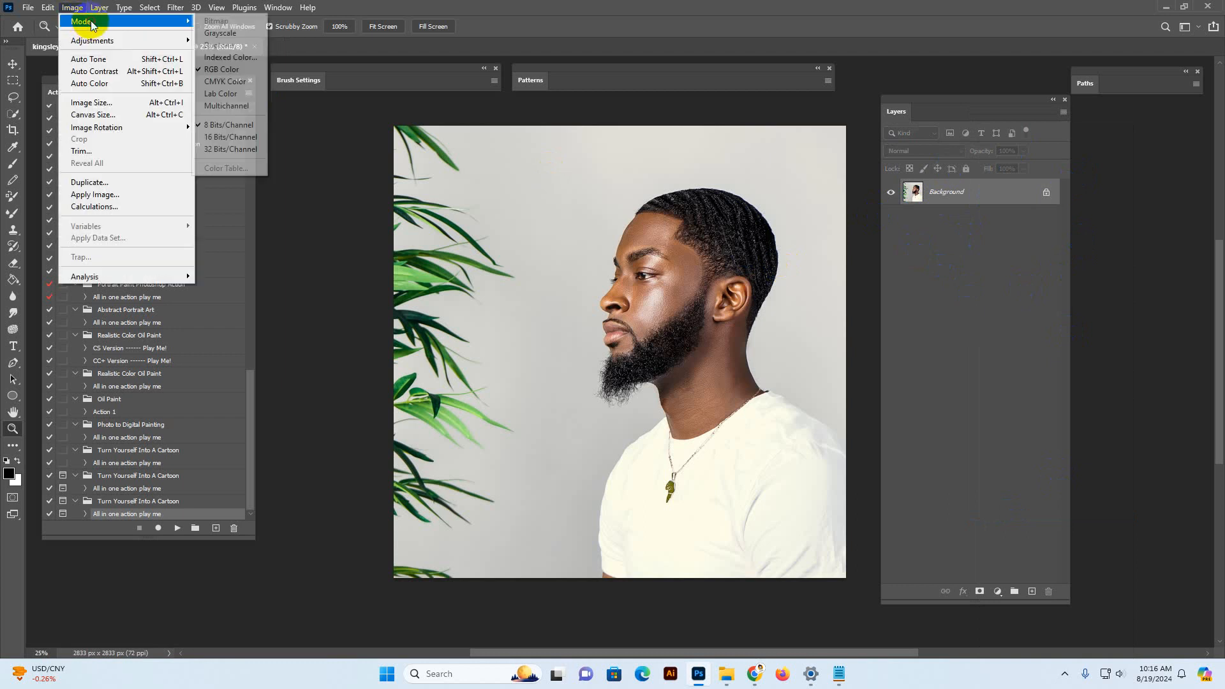
click(220, 72)
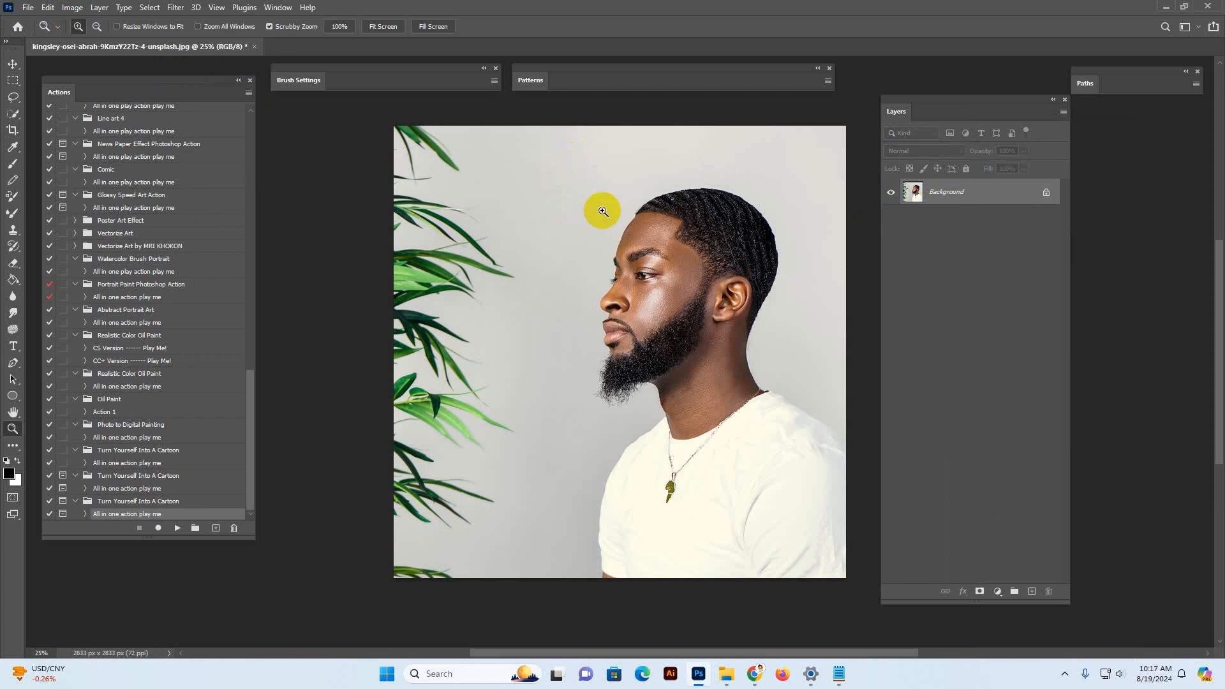
Select the man automatically with the Quick Selection tool's Select Subject option
click(14, 114)
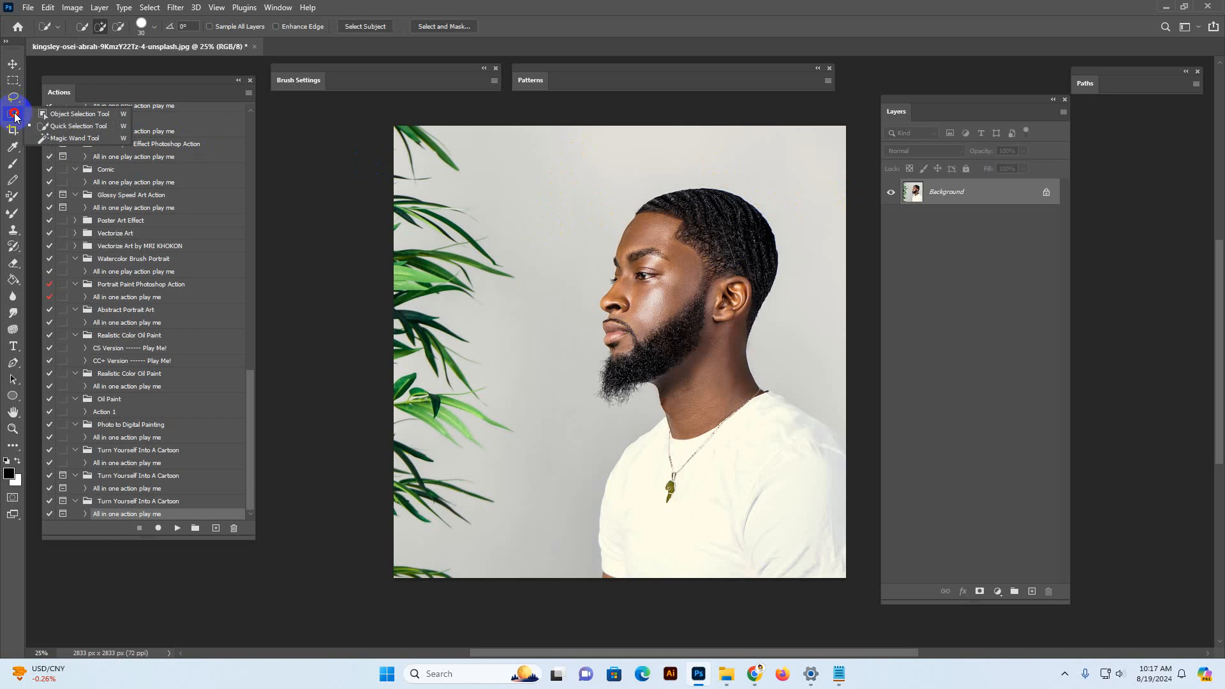
click(53, 132)
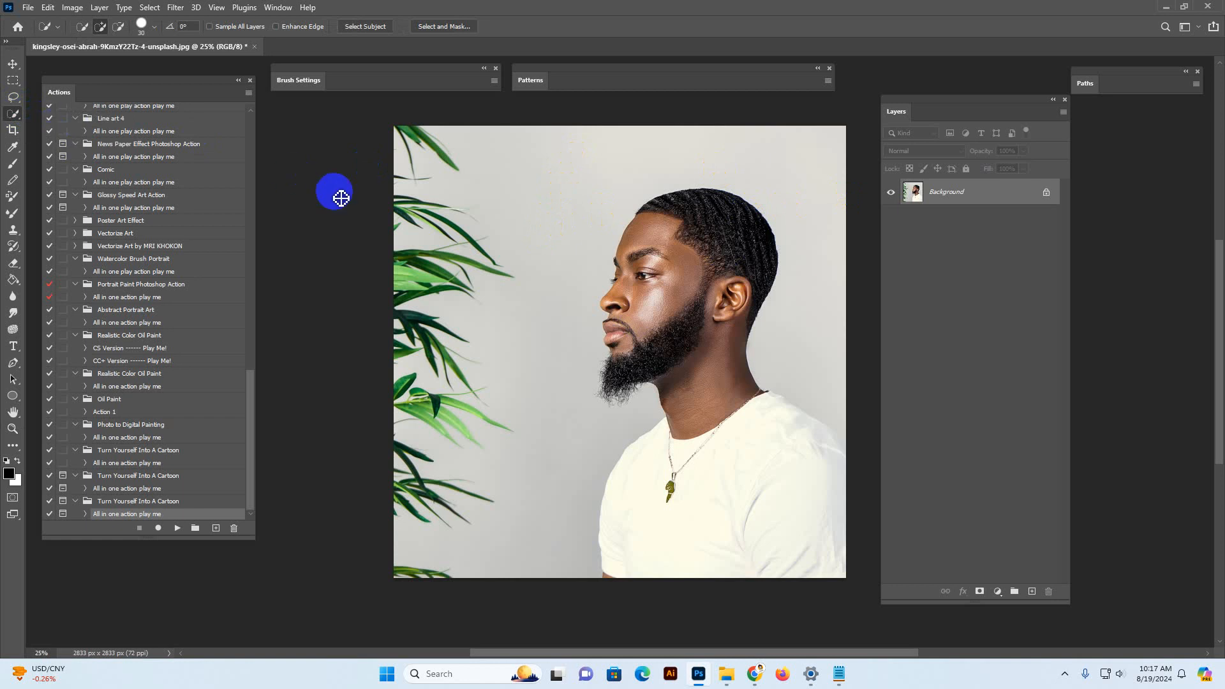
right_click(14, 116)
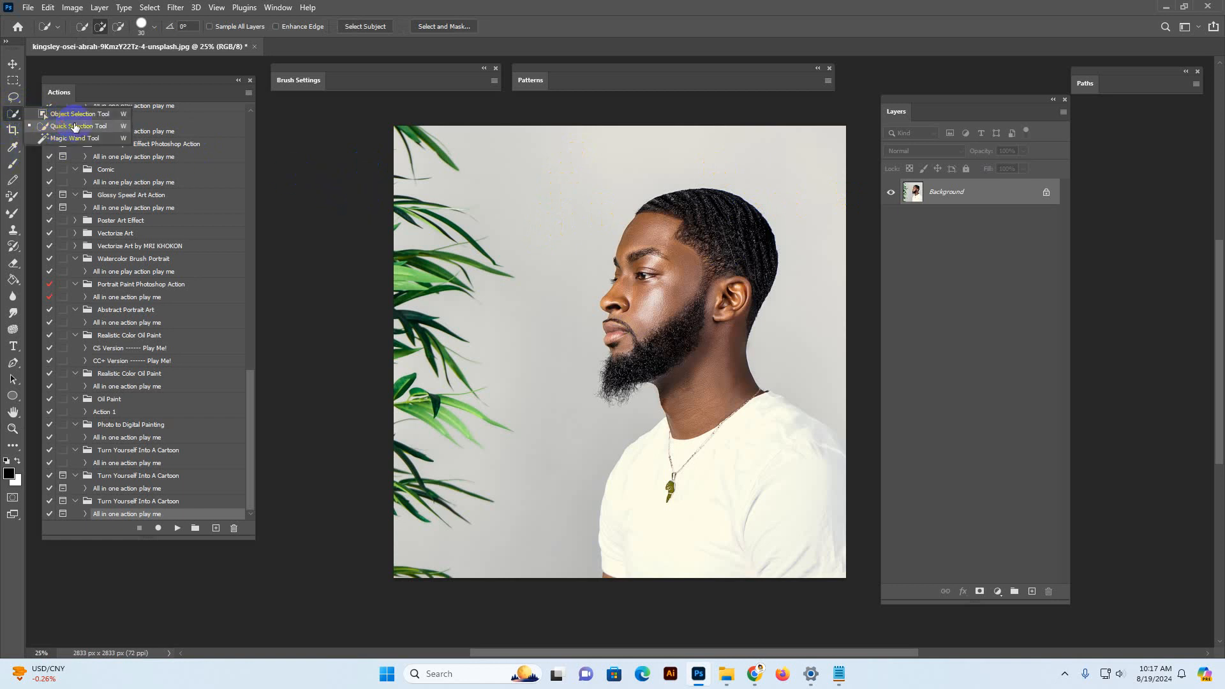
click(75, 126)
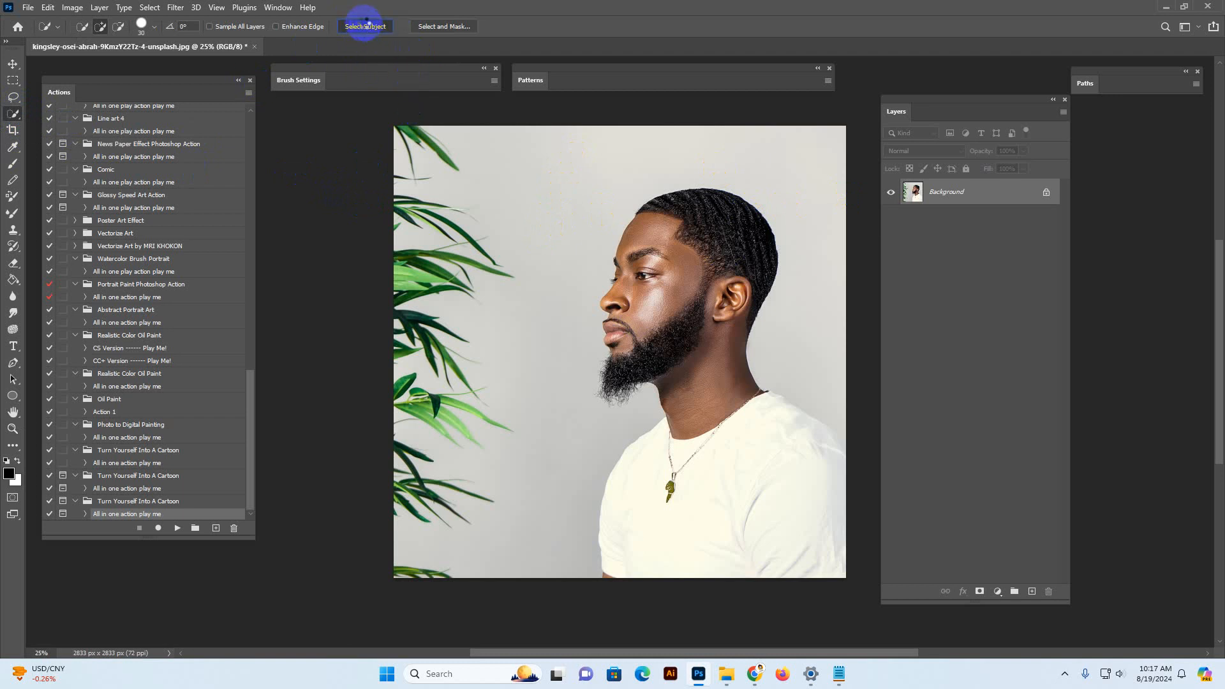
click(361, 26)
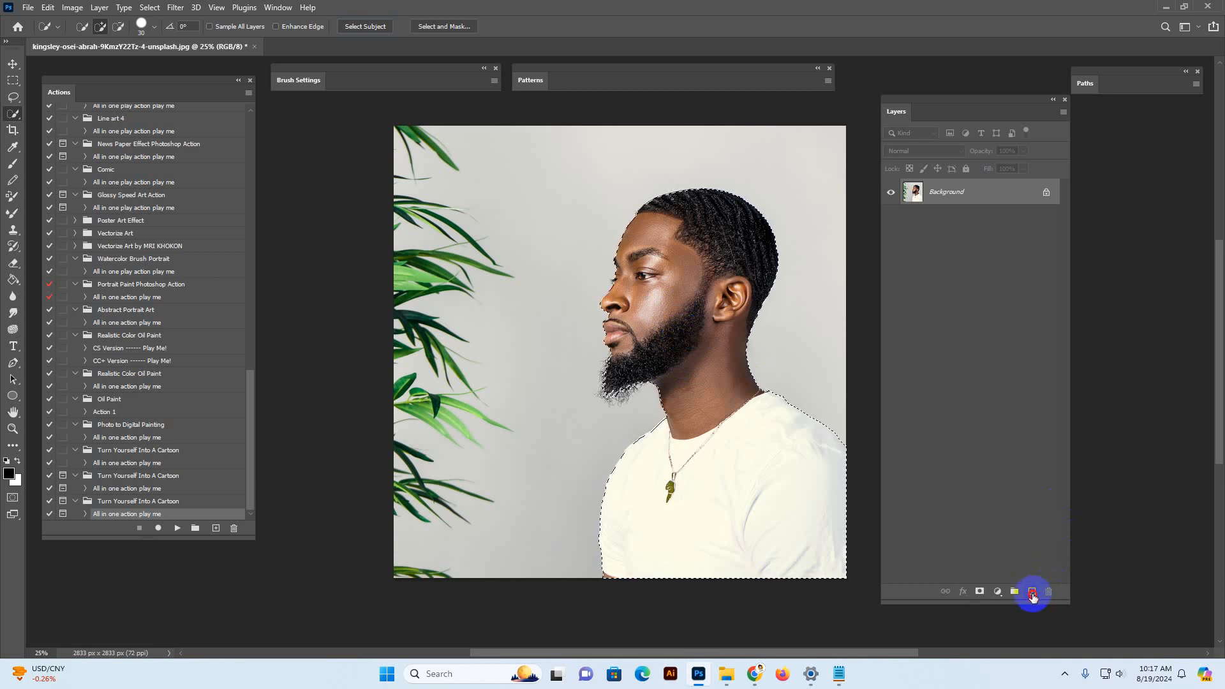
Create a layer named brush, fill the man's selection on it with red using the Paint Bucket tool, and compare it with the photo
click(1032, 593)
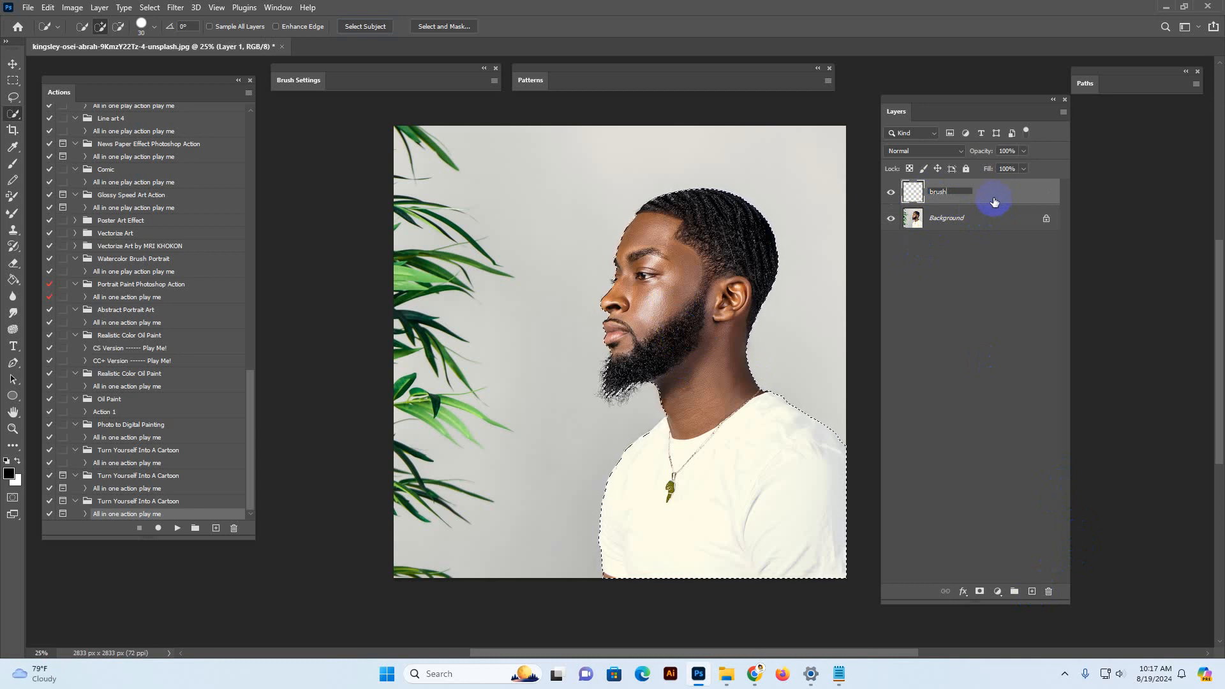
key(Return)
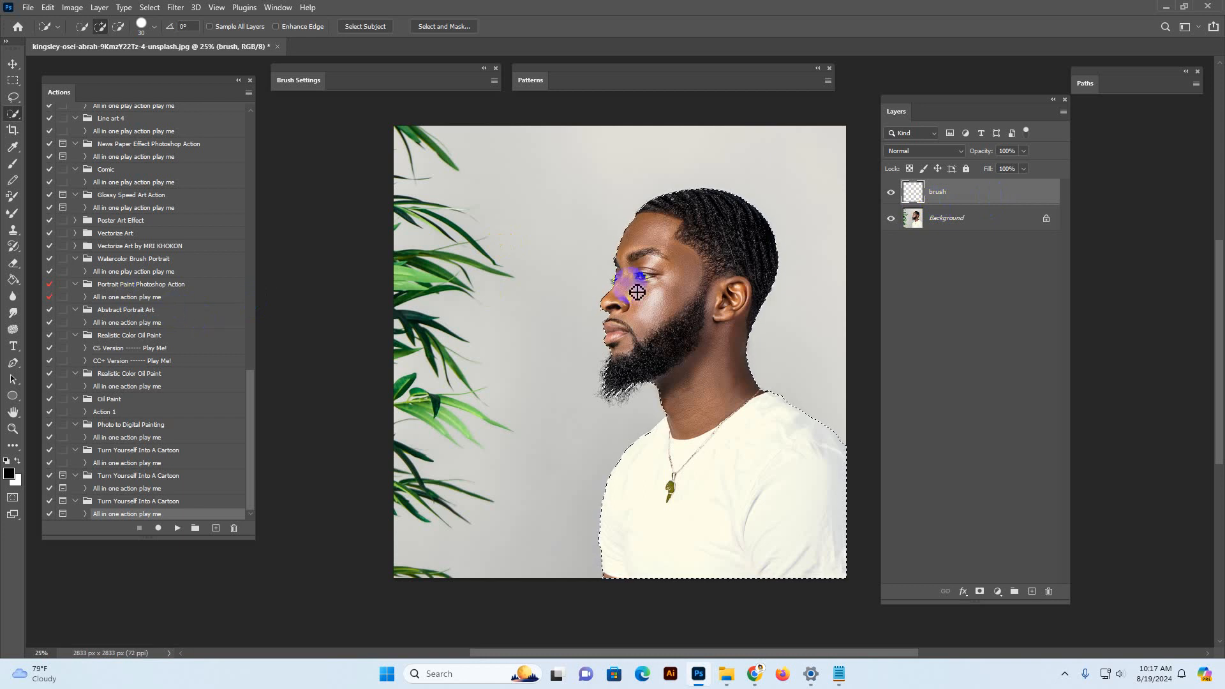
click(17, 281)
right_click(20, 283)
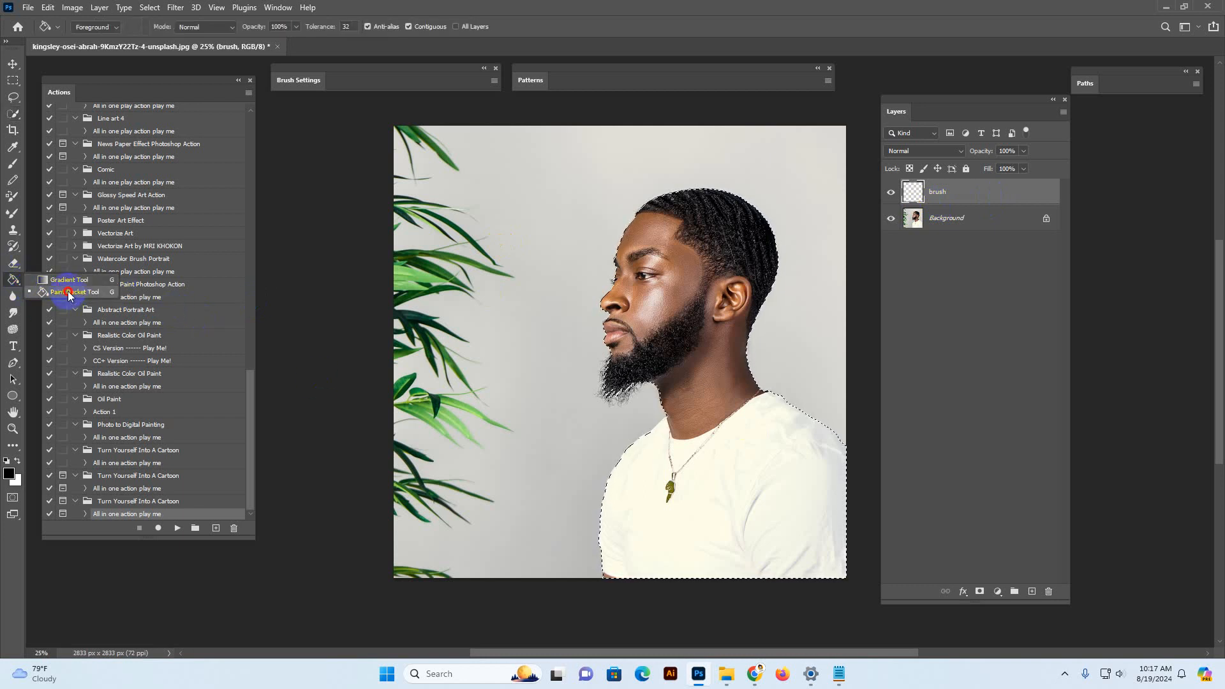
click(68, 293)
click(13, 148)
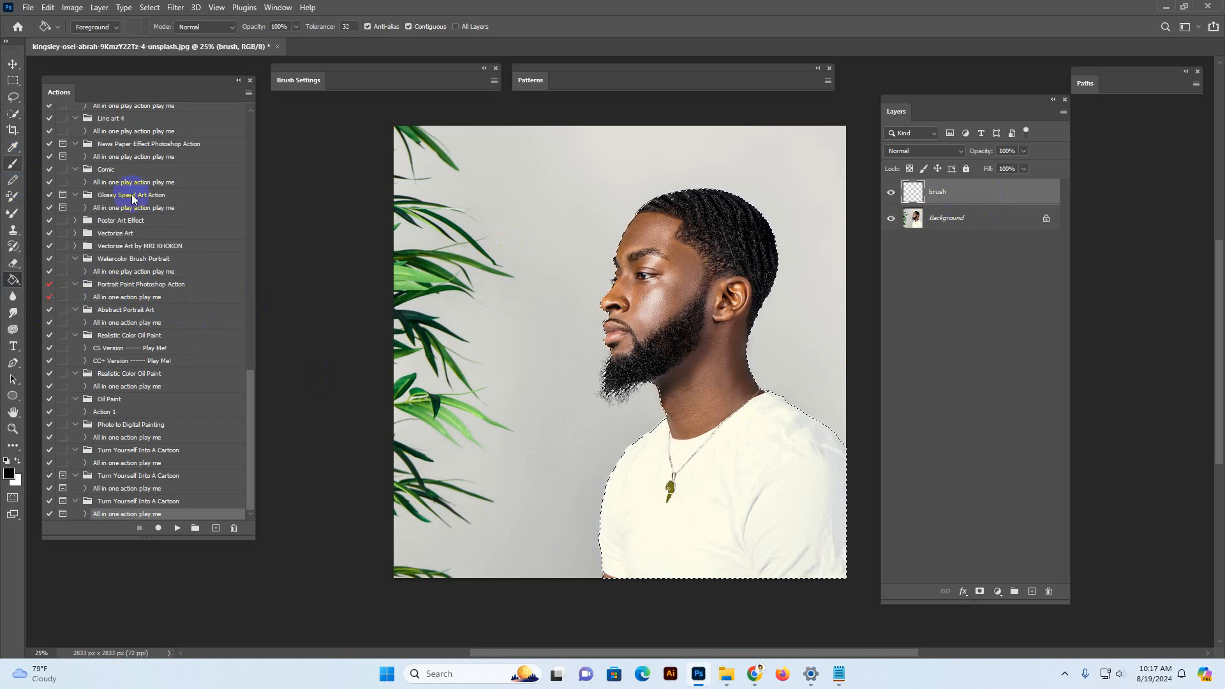
click(9, 472)
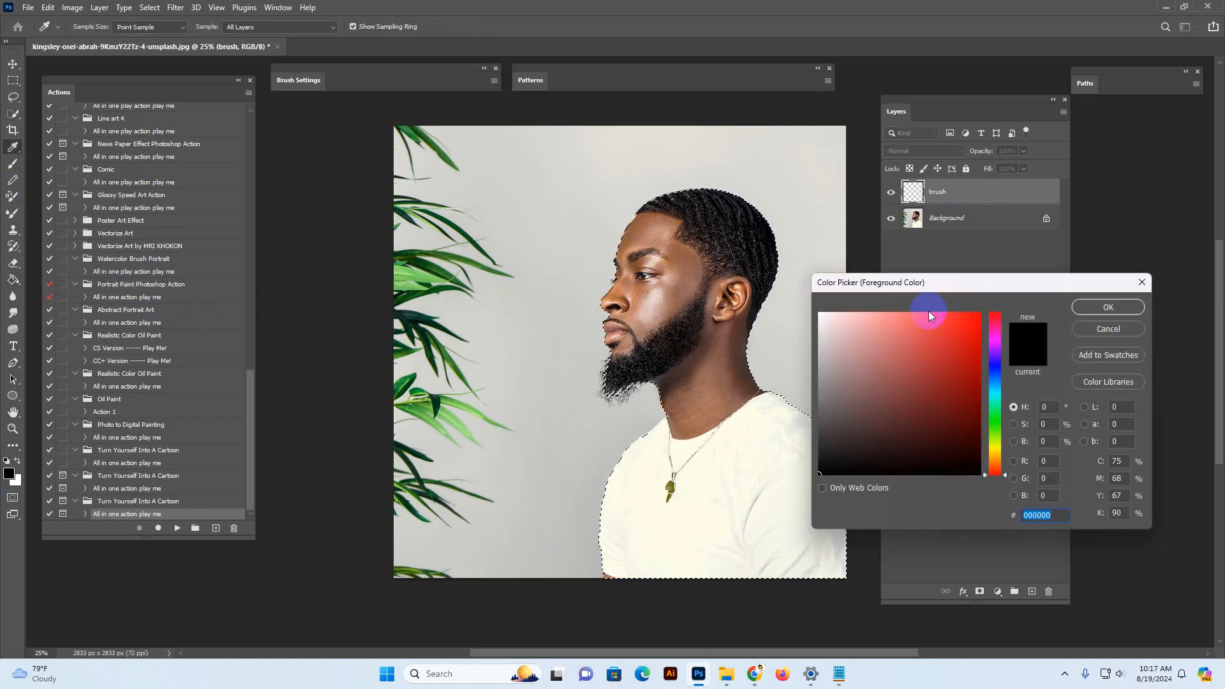
click(931, 311)
click(1097, 309)
click(696, 318)
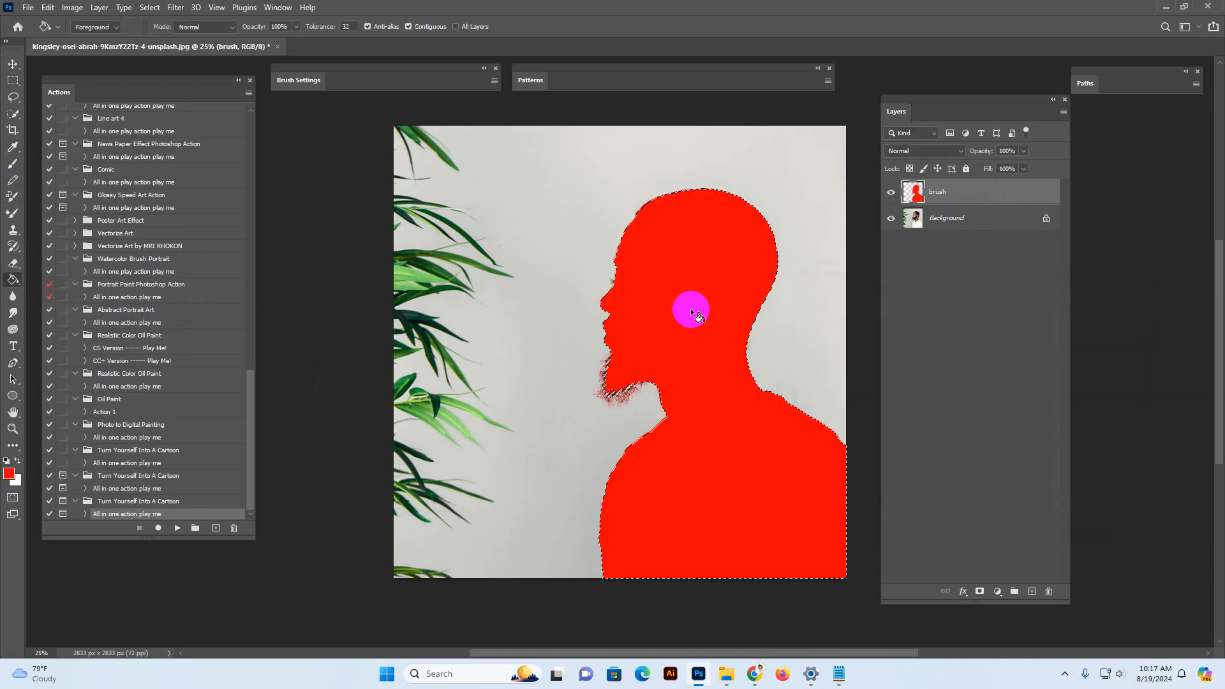
click(892, 195)
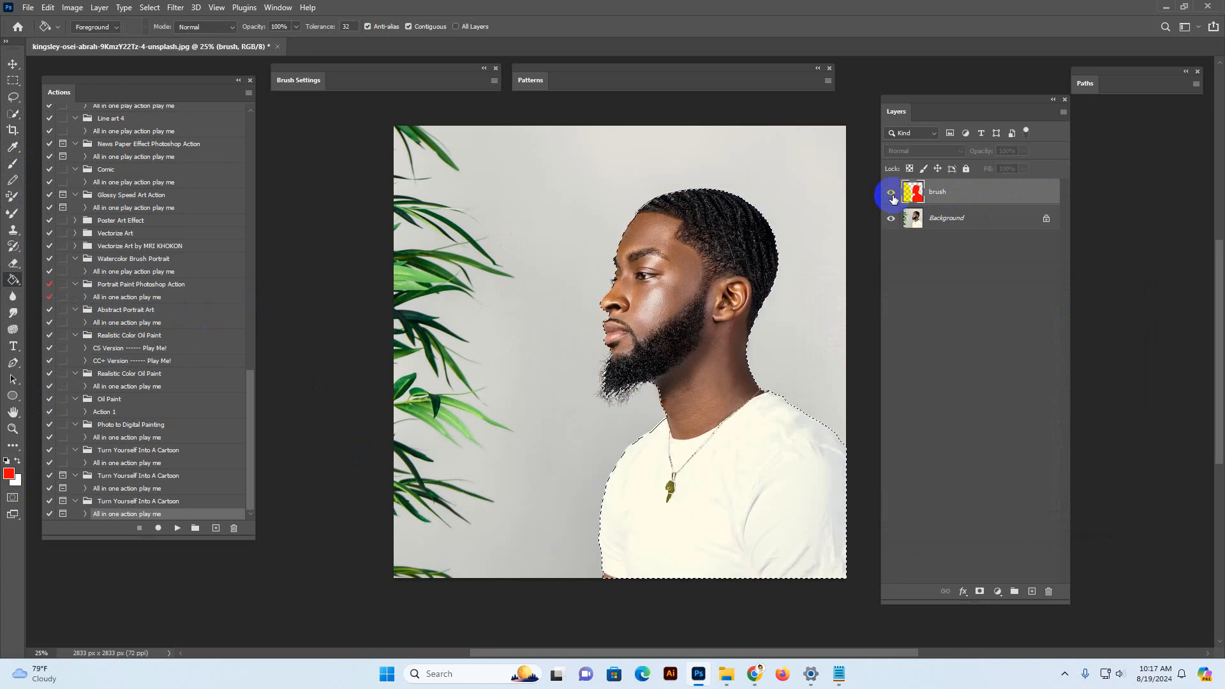
click(891, 193)
Rearrange the Layers panel beside the zoomed image and deselect the man's outline on the brush layer
click(13, 64)
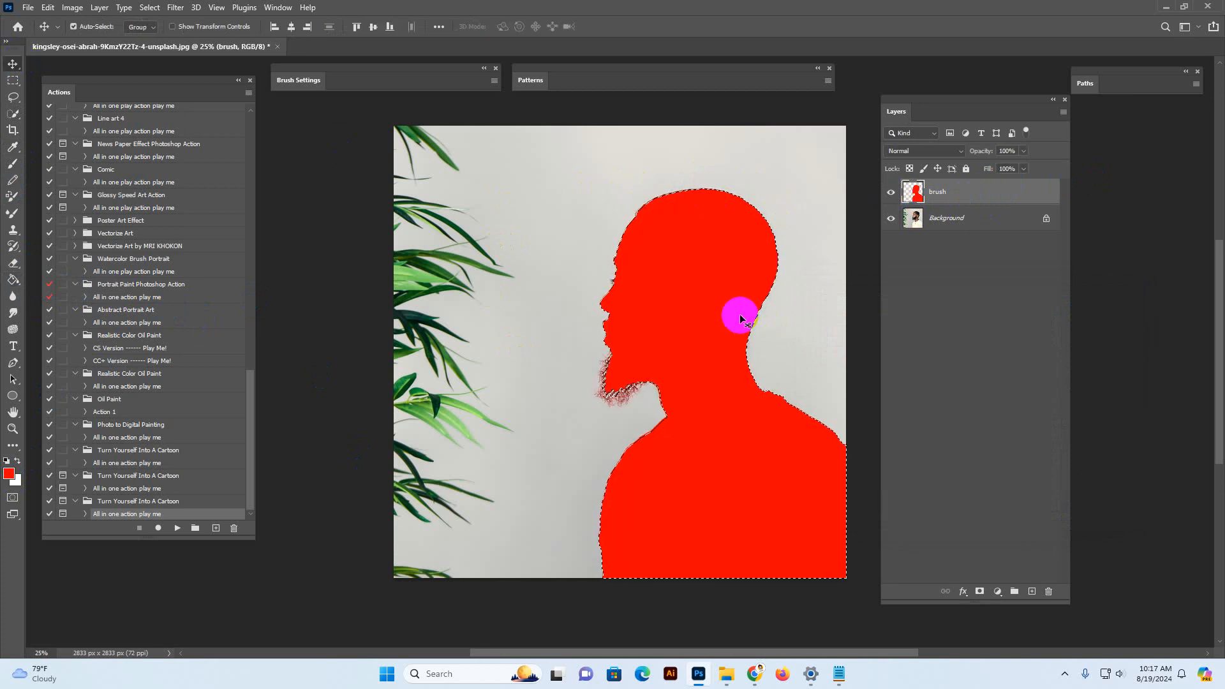
key(ctrl+plus)
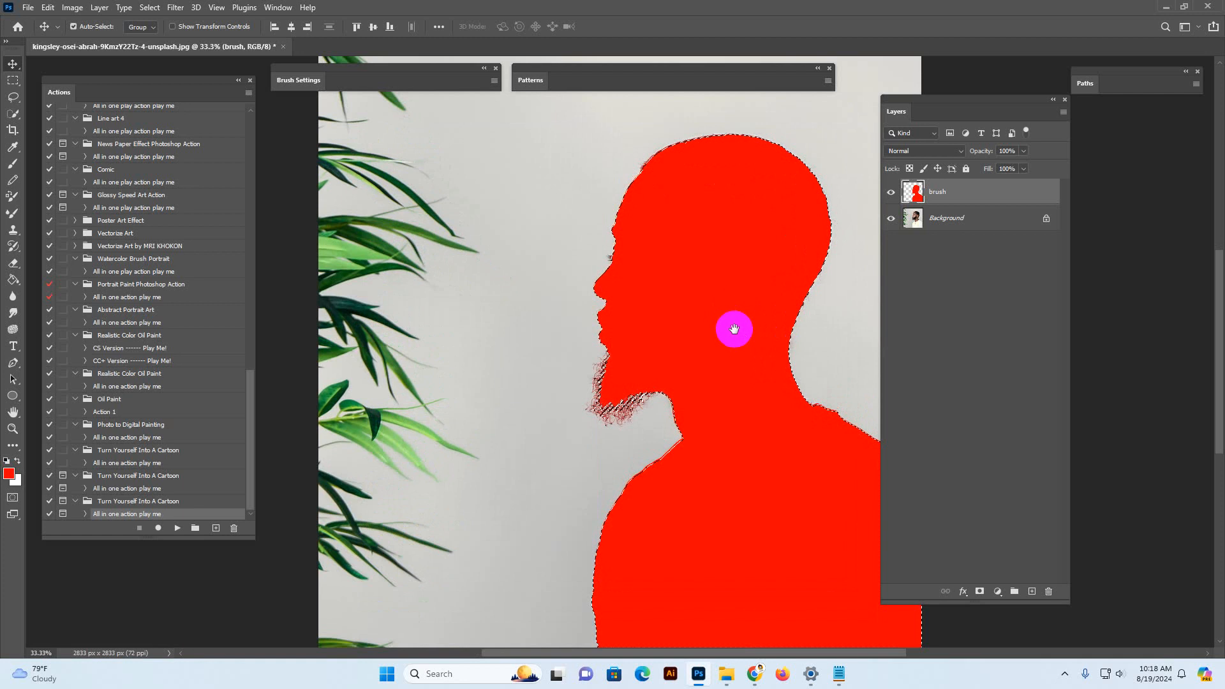
drag(769, 358, 610, 390)
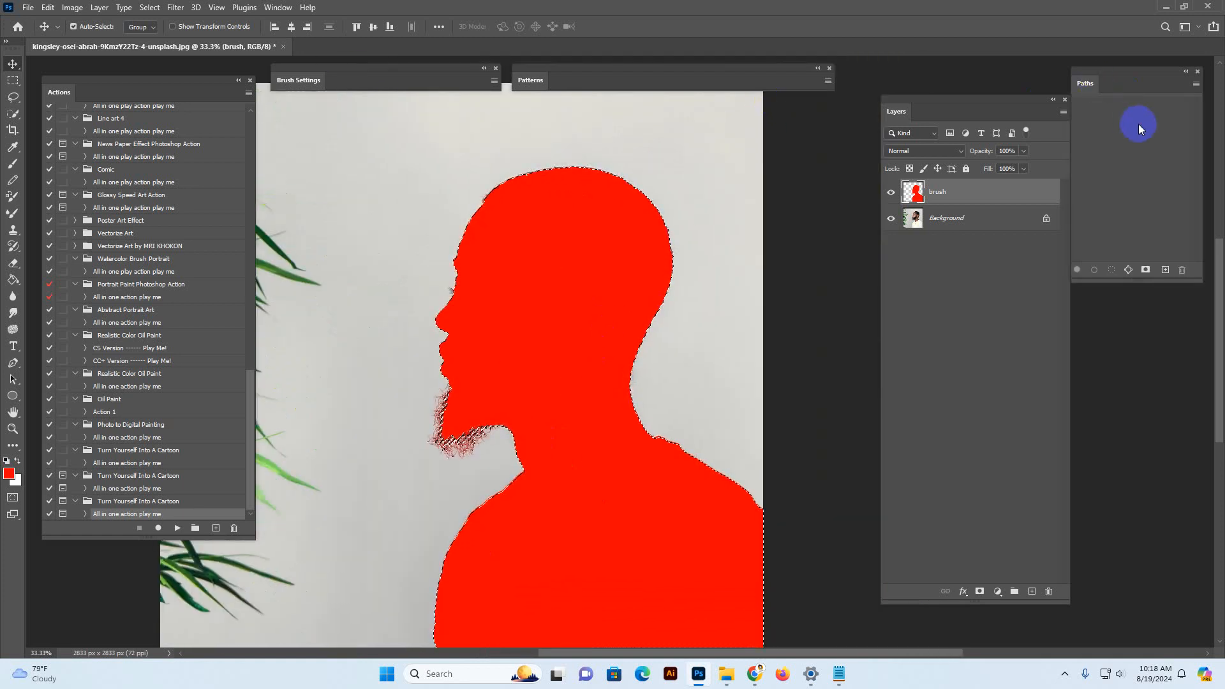
drag(1044, 105, 1034, 77)
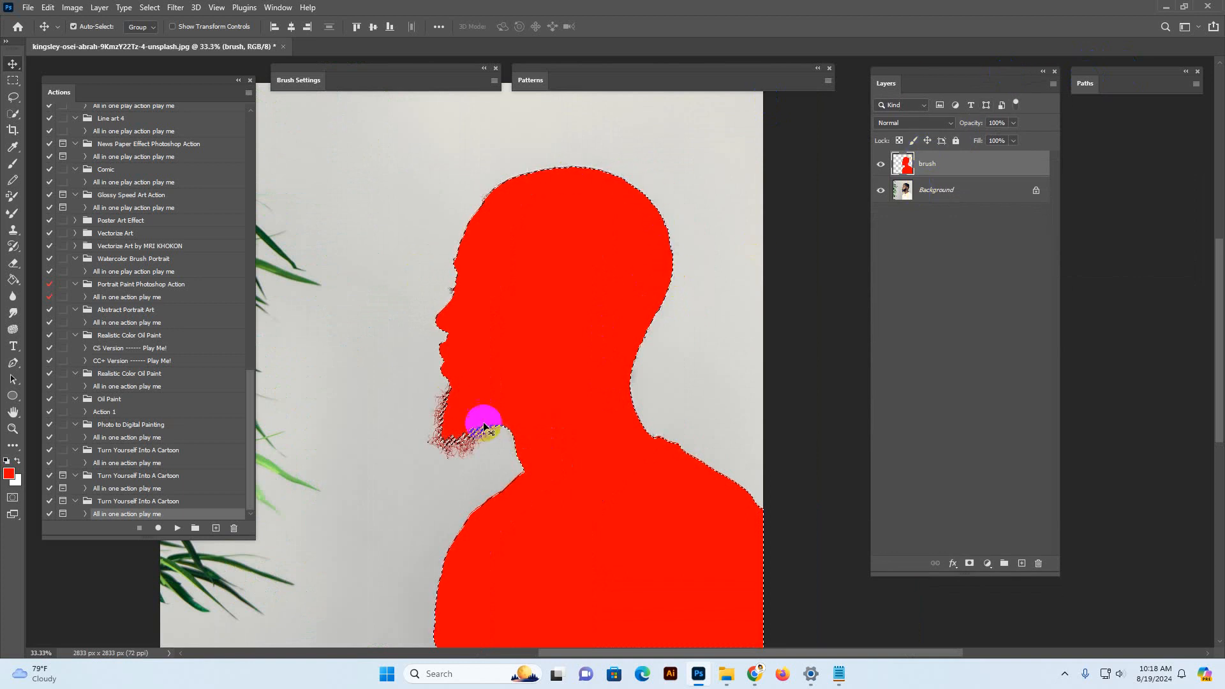
click(149, 6)
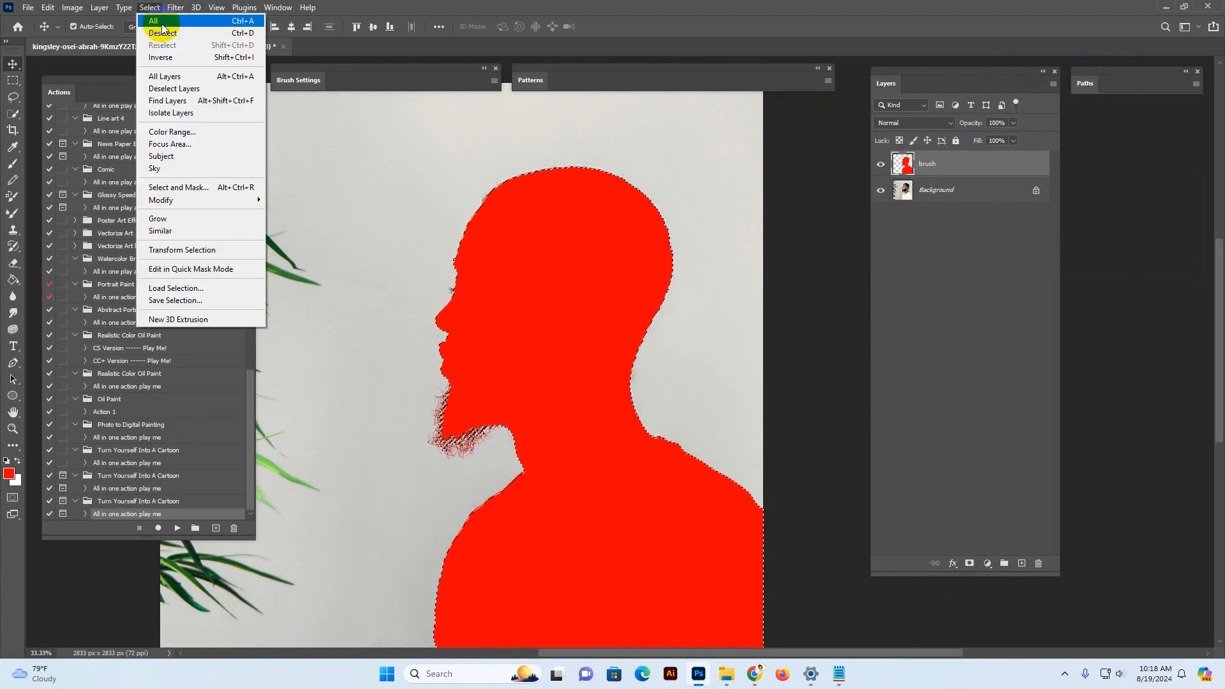
click(165, 32)
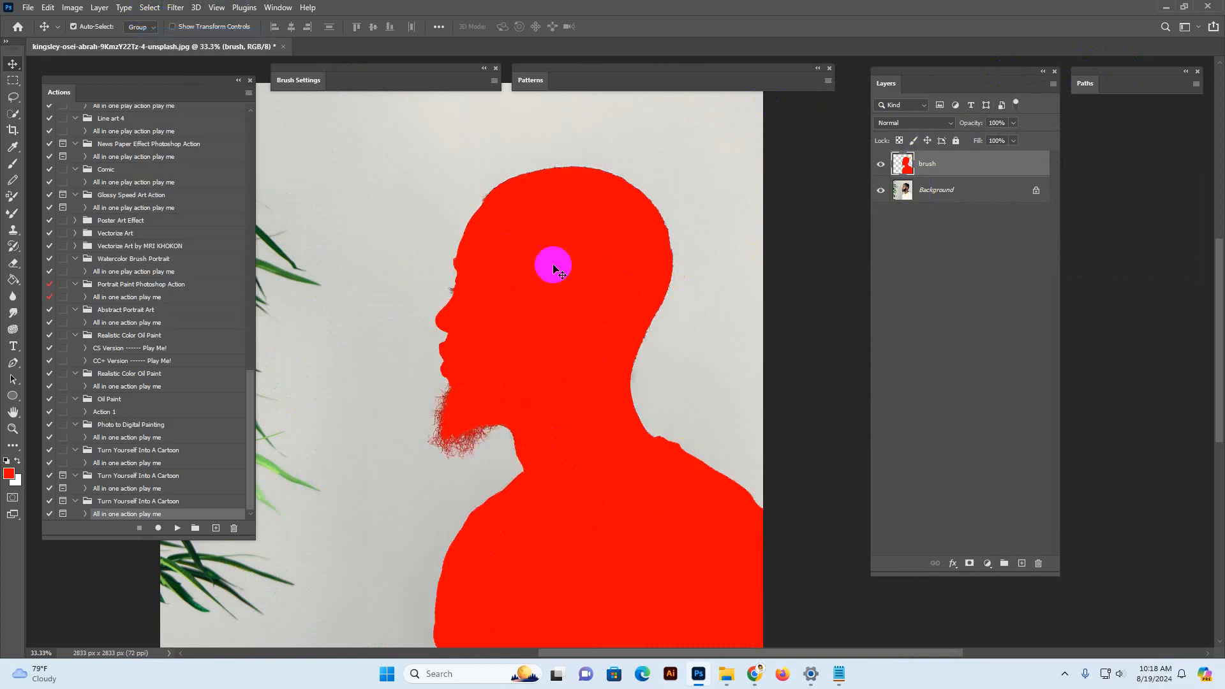
drag(626, 422, 684, 376)
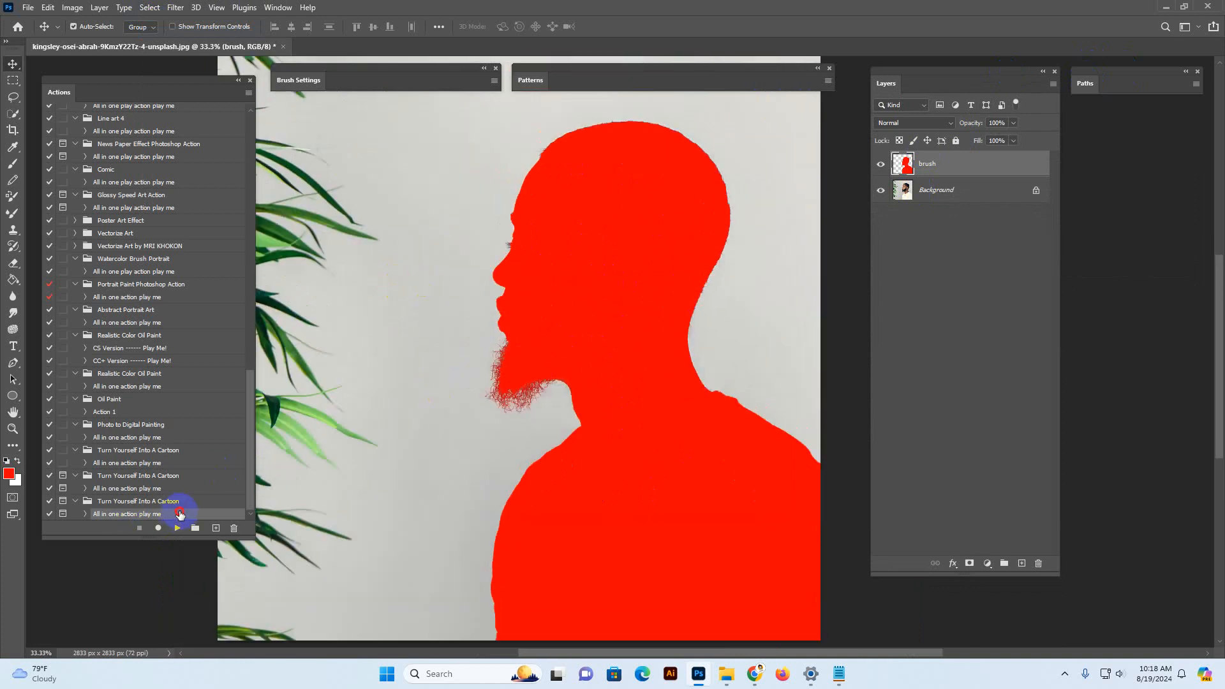
Run the All in one action play me action from Turn Yourself Into A Cartoon and enlarge the Layers panel for the generated layers
click(178, 528)
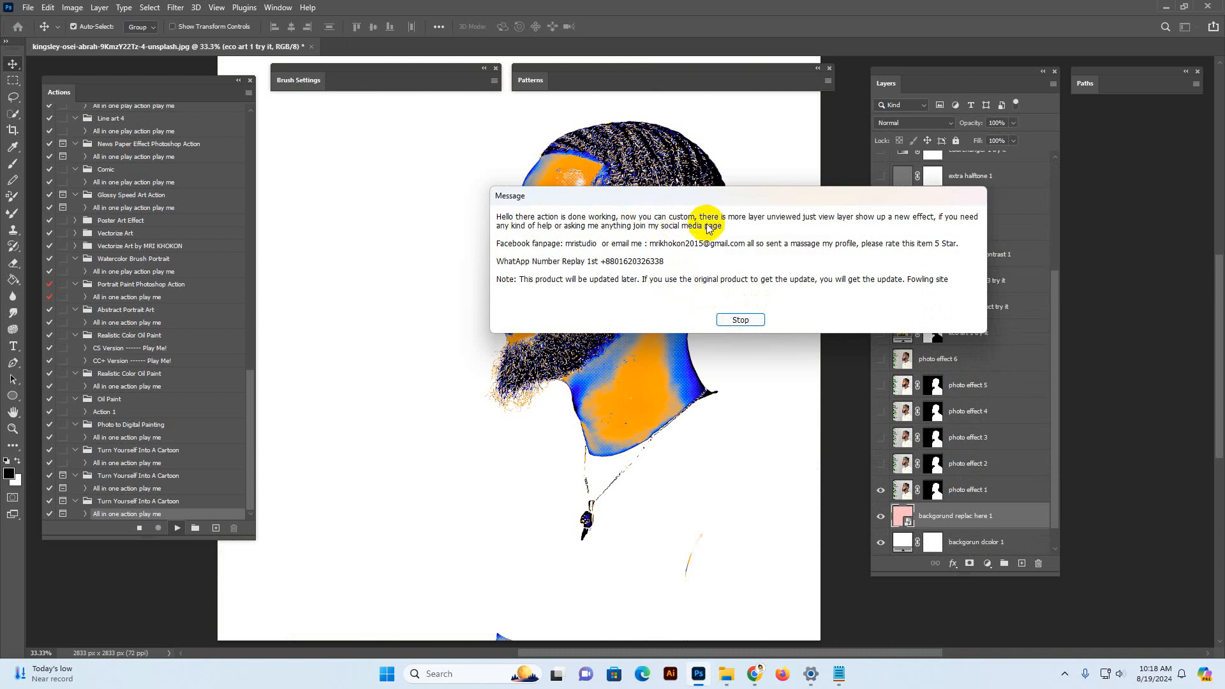
click(740, 319)
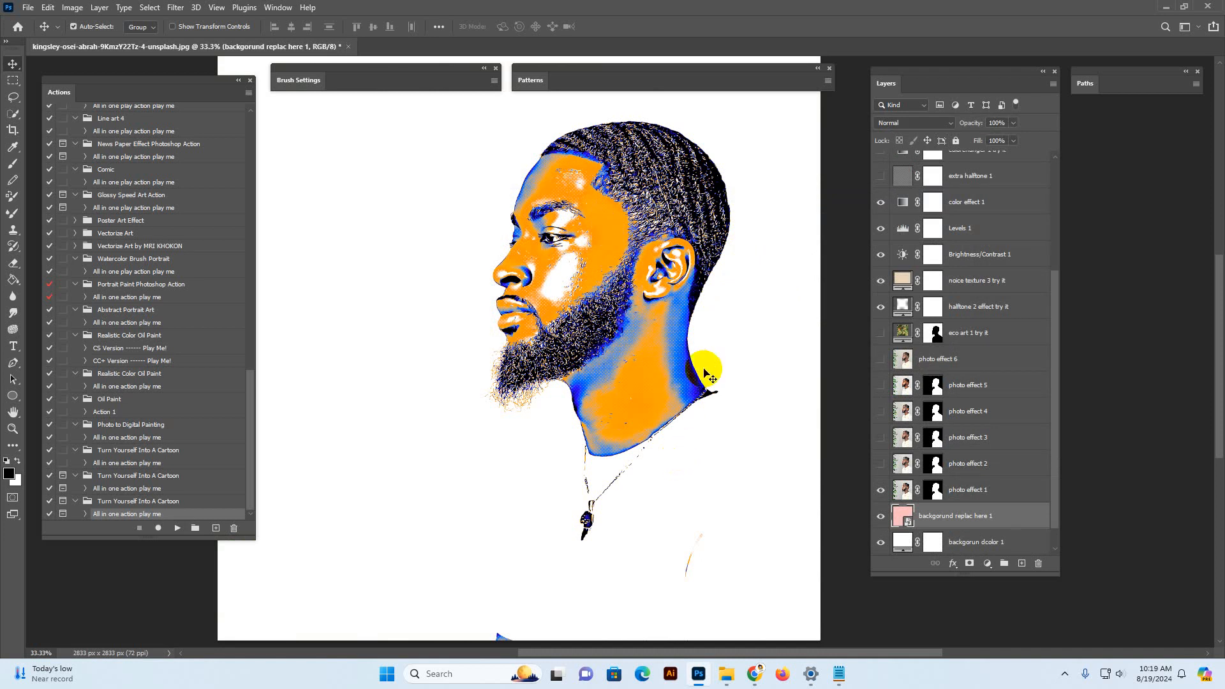
drag(1056, 572, 1071, 576)
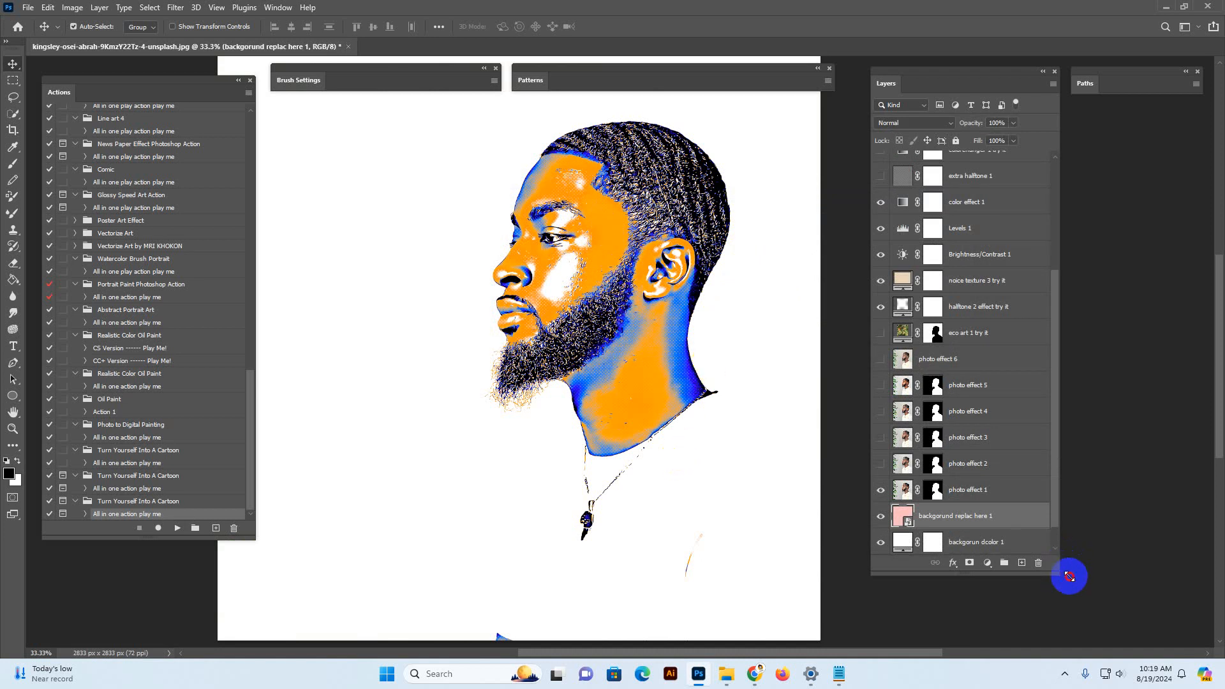
drag(875, 576, 845, 582)
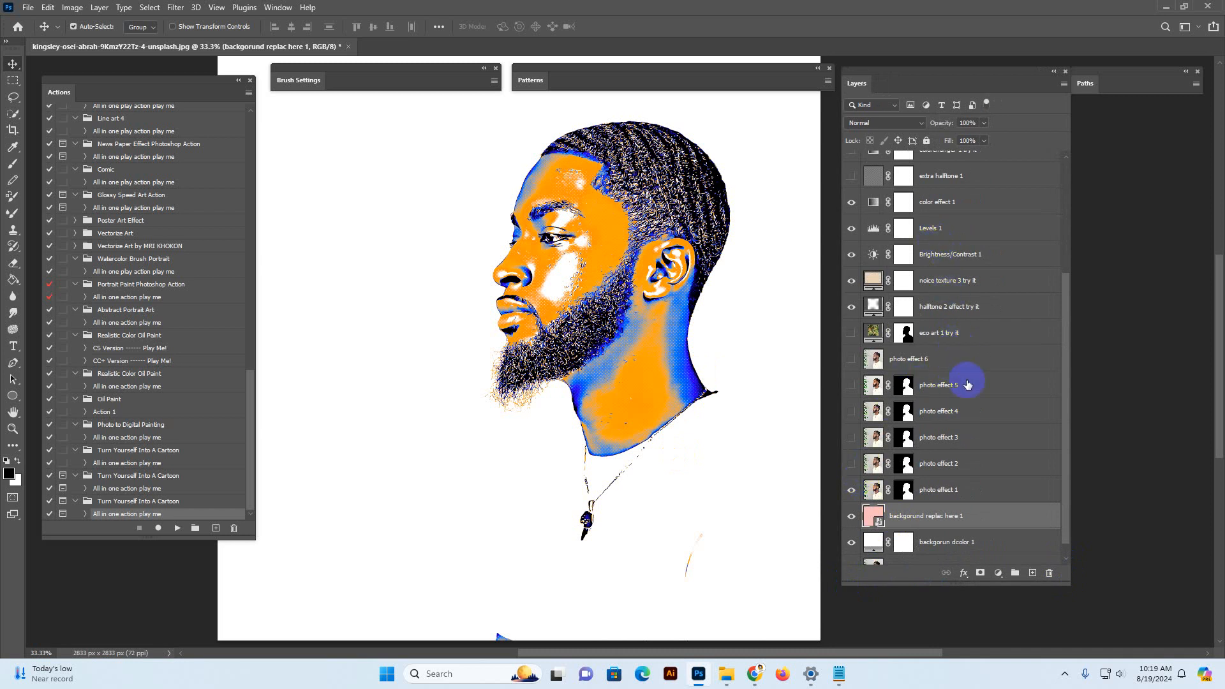
scroll(974, 392, down, 1)
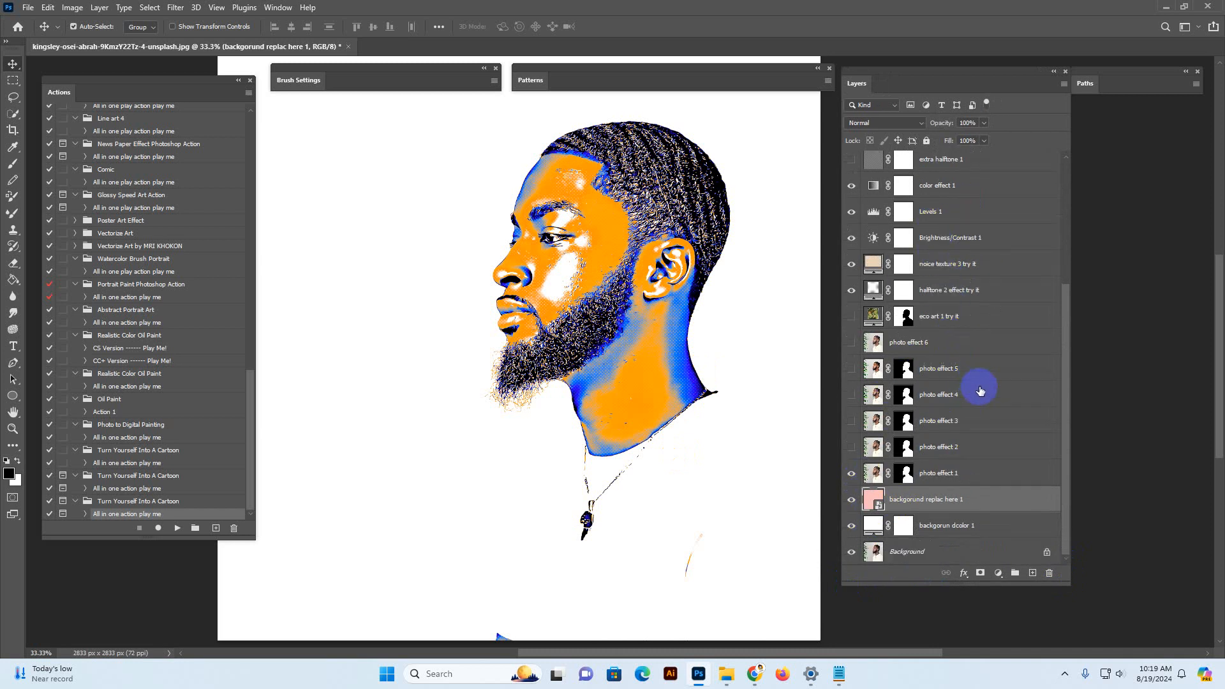
Replace the contents of the backgorund replac here 1 smart object with Comic Speed Line from the Main file Turn Yourself Into A Cartoon folder
right_click(938, 505)
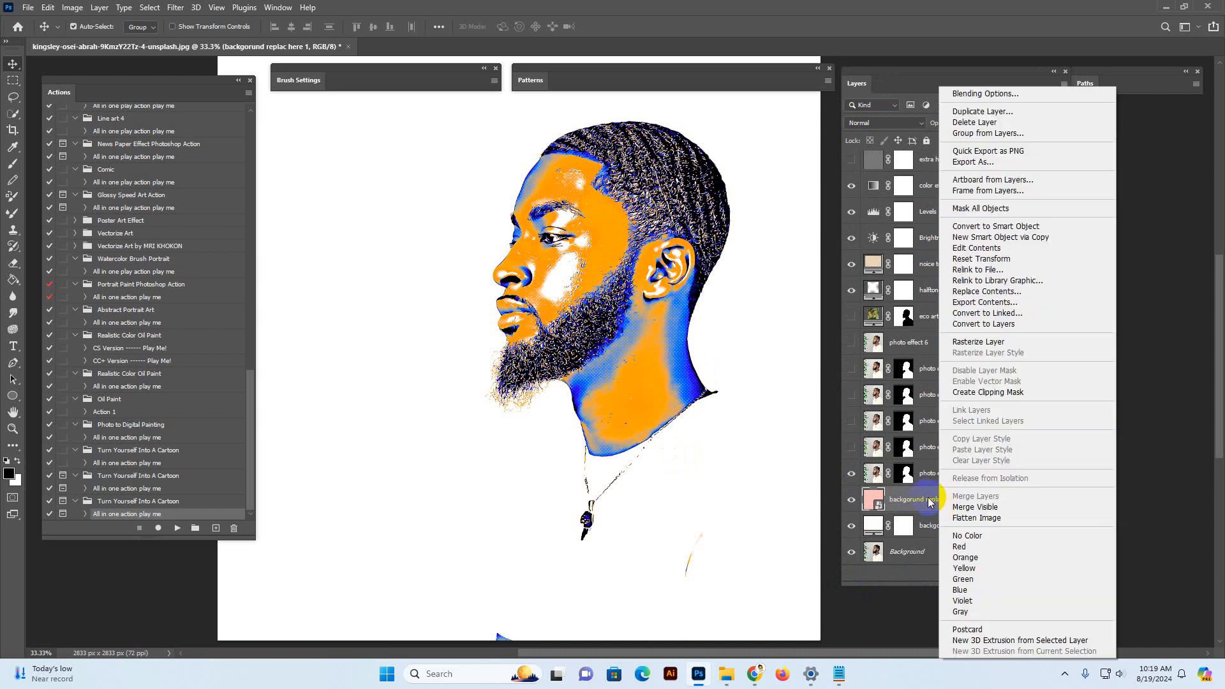
click(957, 291)
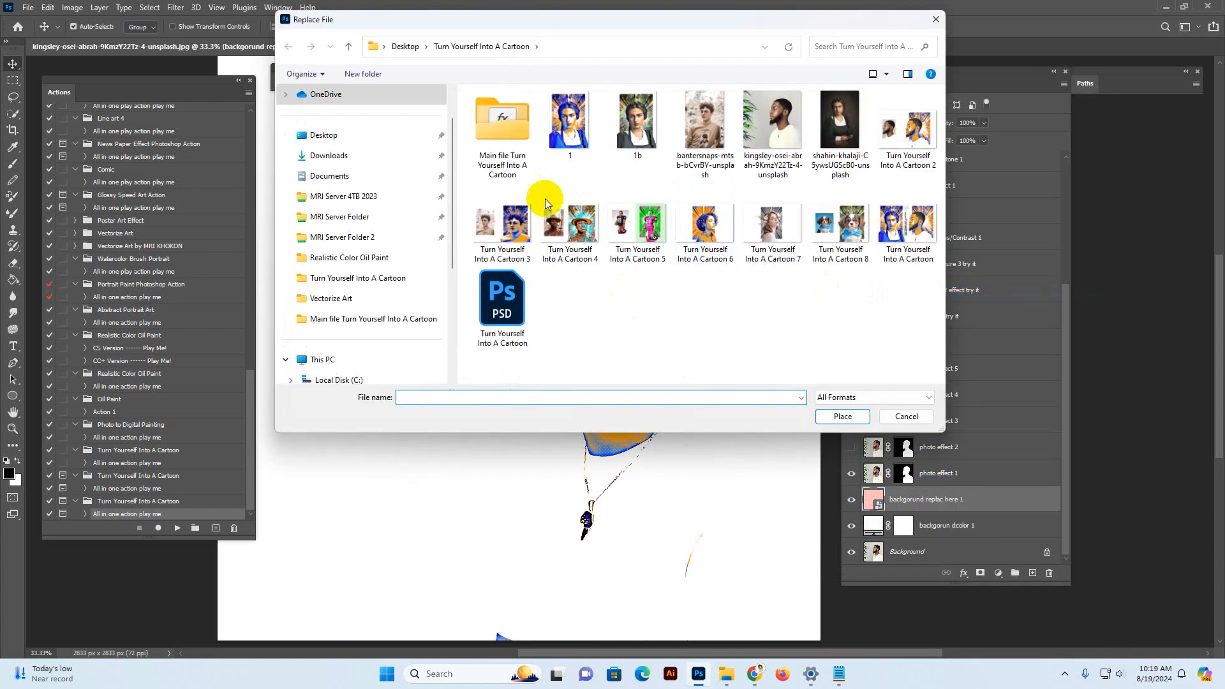
click(508, 147)
double_click(509, 147)
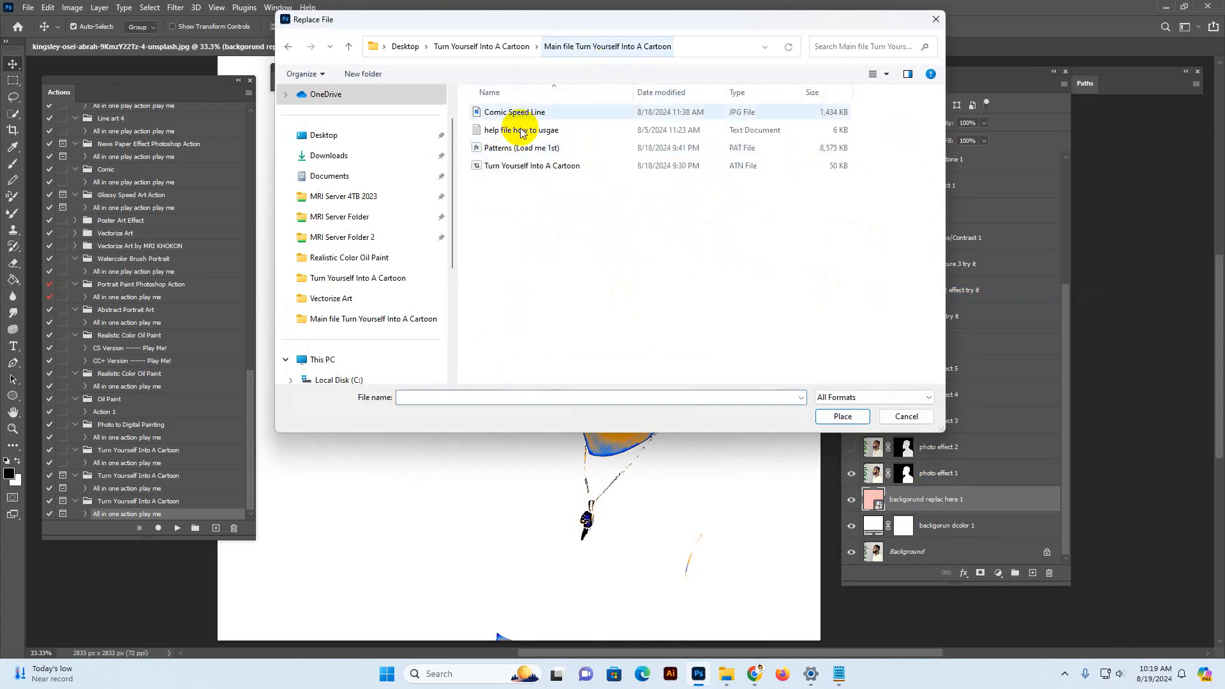
right_click(608, 254)
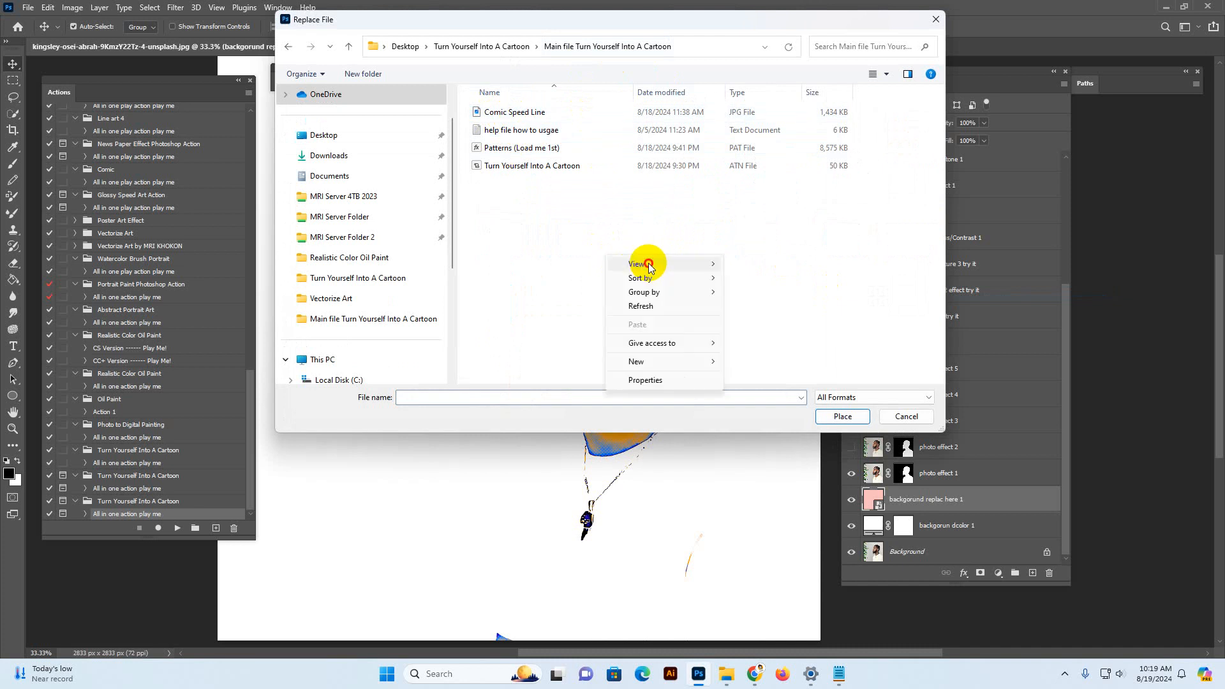
mouse_move(676, 264)
click(784, 297)
click(491, 108)
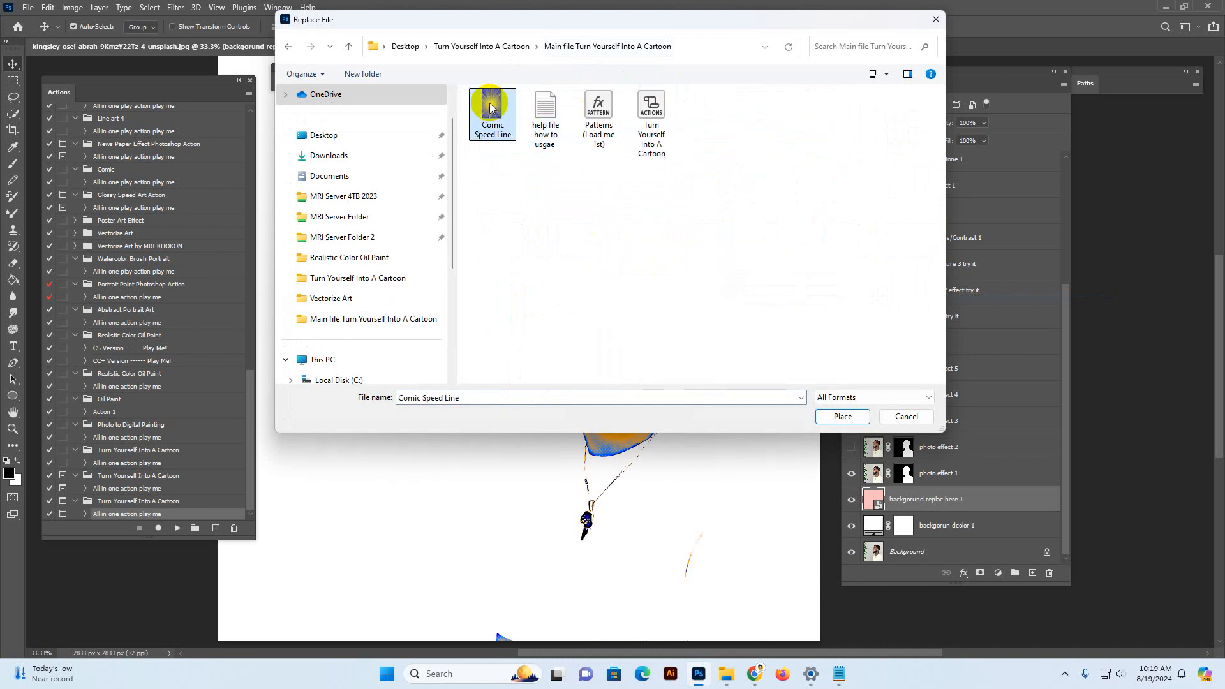
click(841, 415)
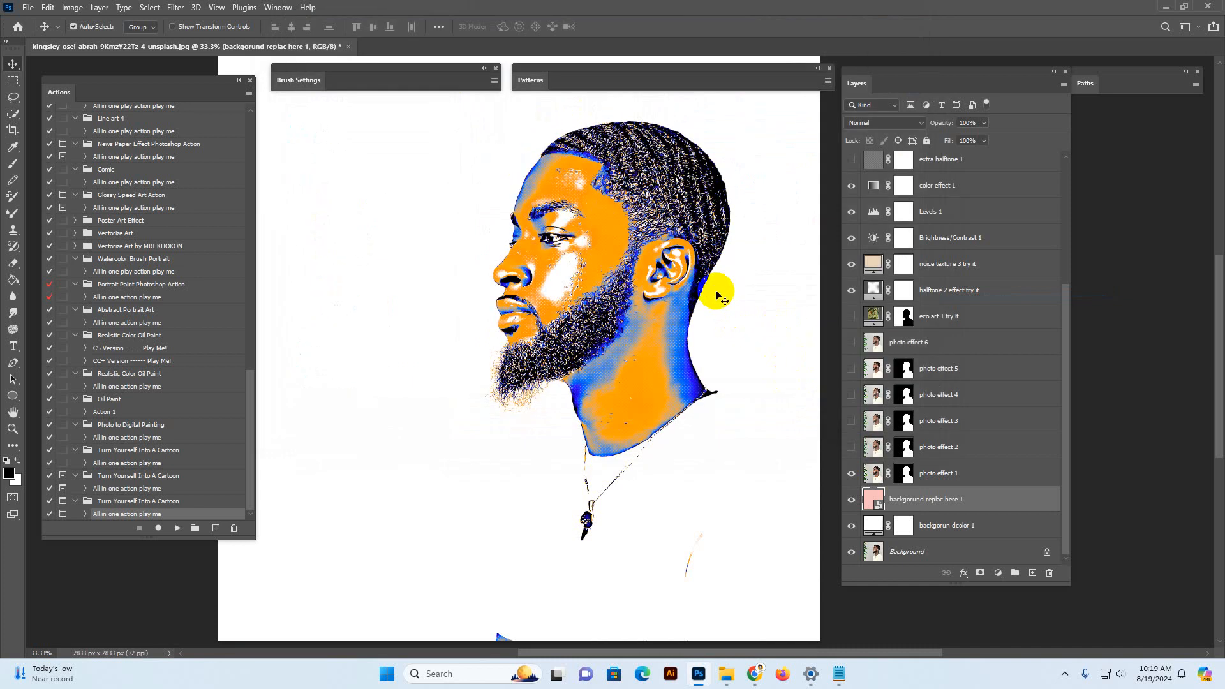
Scale the Comic Speed Line background to about 229%, position it behind the man's head and shoulders, and turn off the transform controls
key(z)
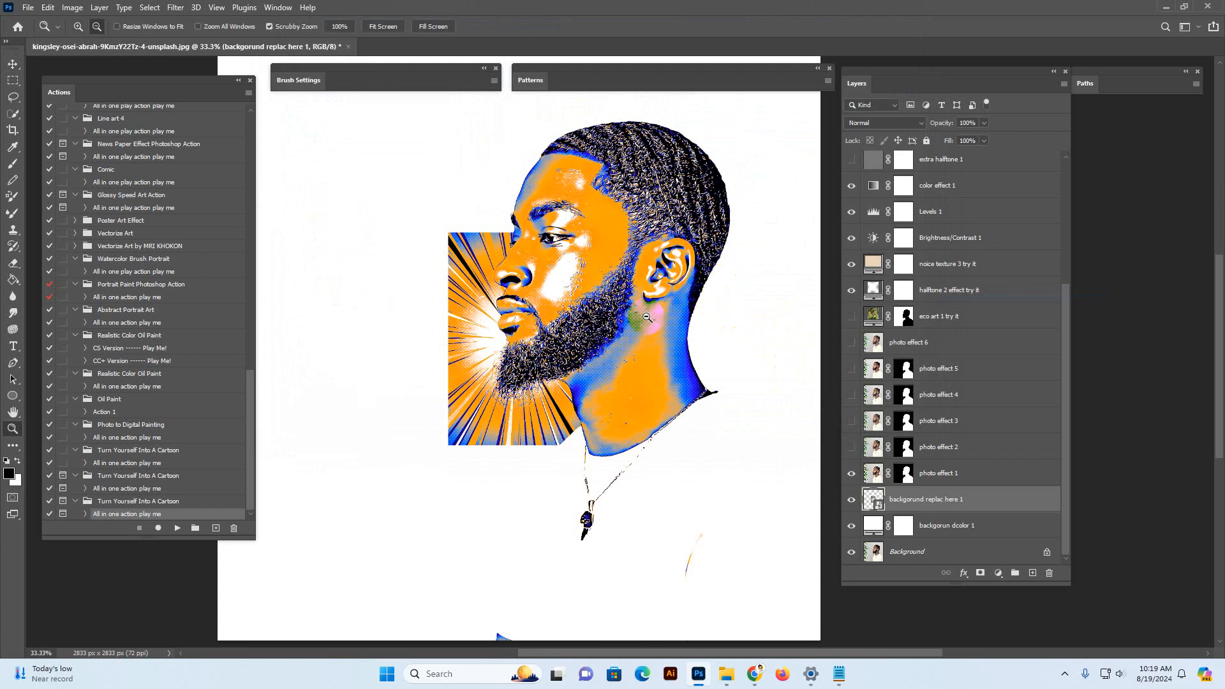
drag(720, 300, 611, 300)
key(v)
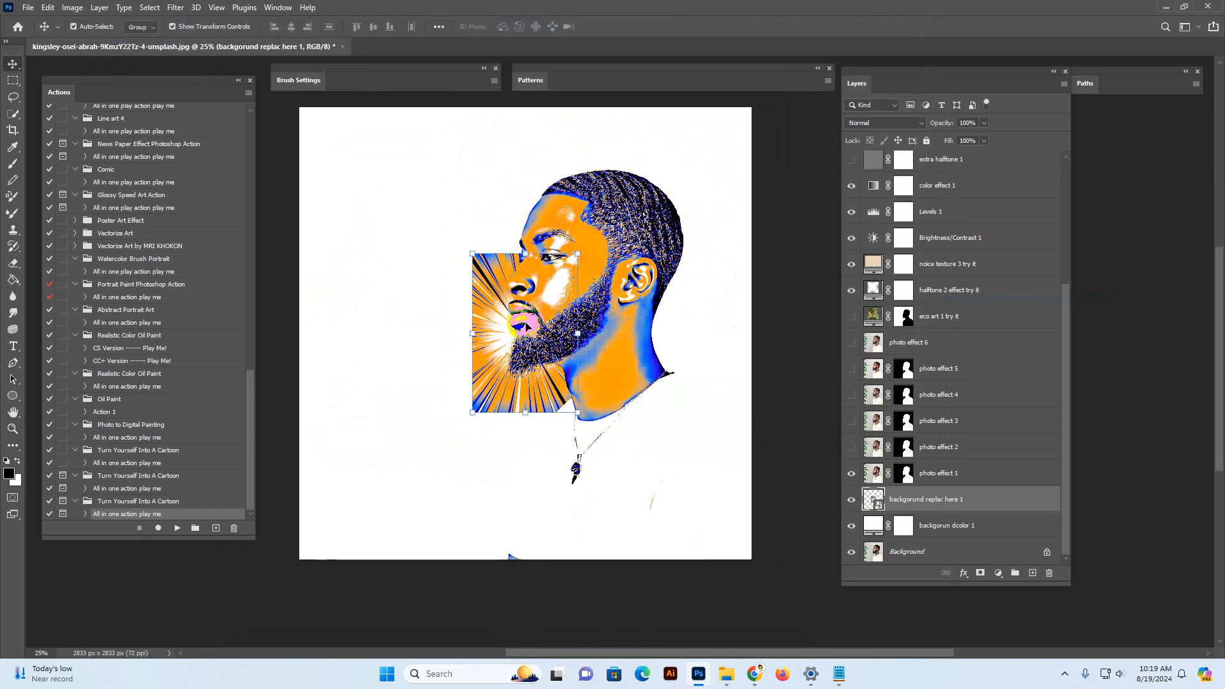
drag(577, 412, 680, 514)
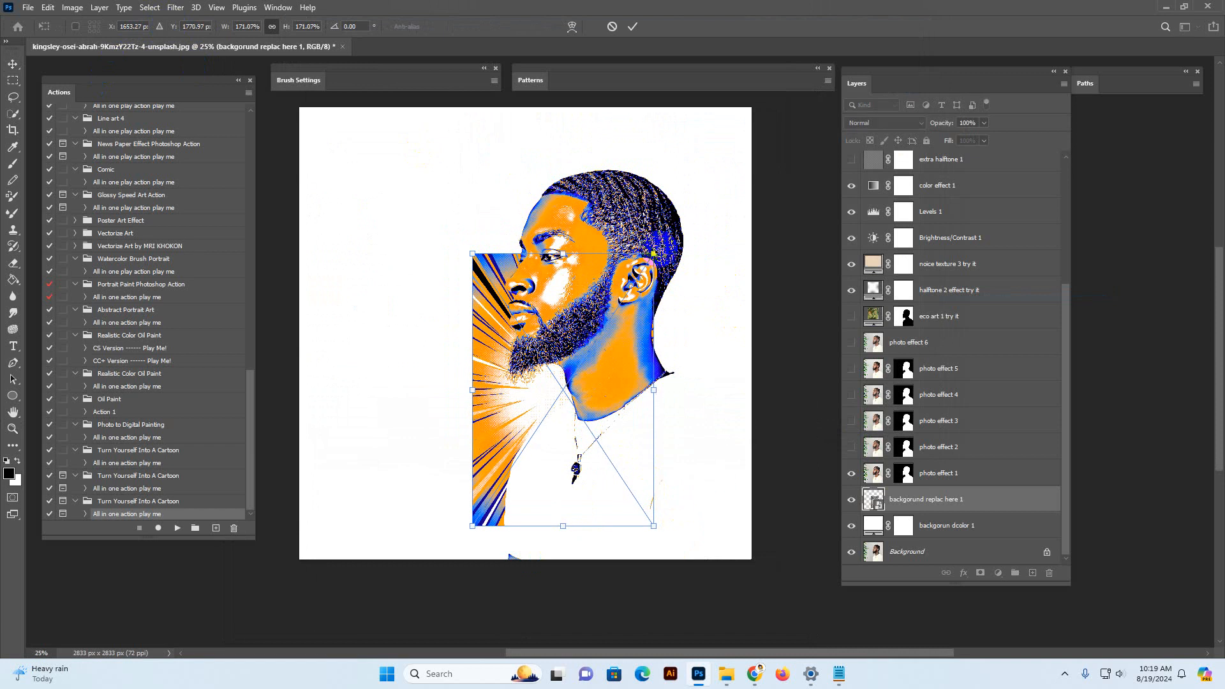
drag(653, 254, 719, 155)
drag(688, 284, 659, 285)
drag(568, 157, 569, 117)
drag(632, 298, 661, 249)
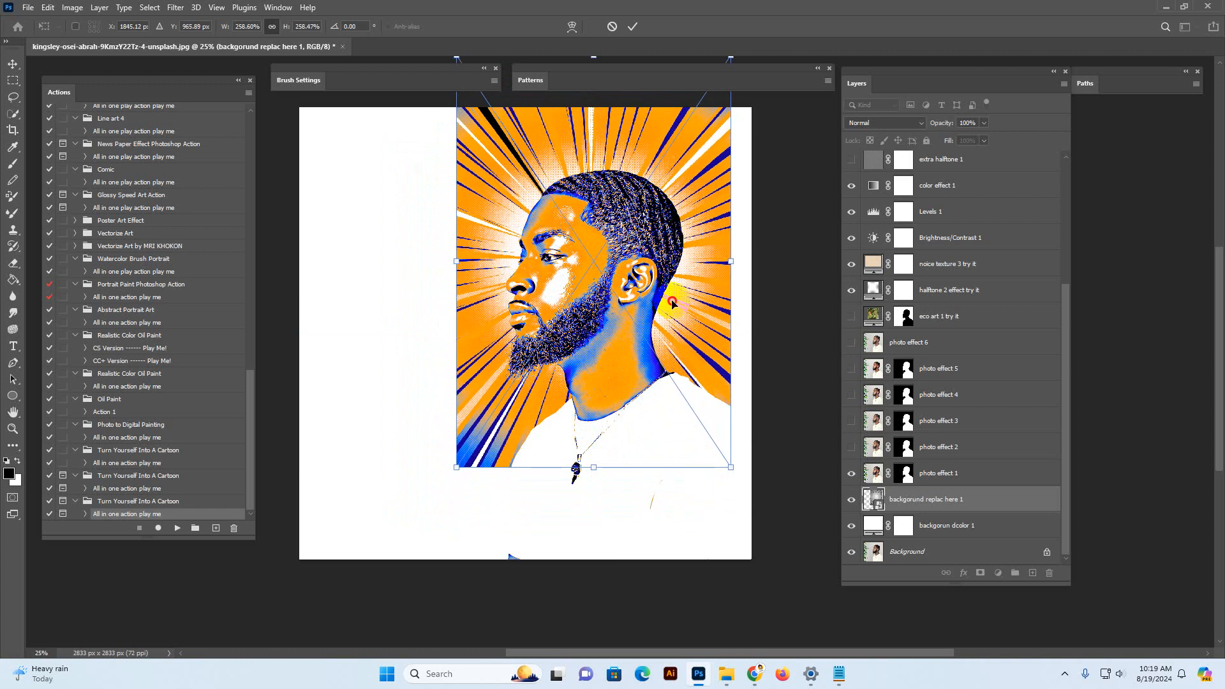
drag(671, 303, 630, 361)
drag(401, 332, 445, 332)
mouse_move(624, 355)
mouse_down()
mouse_move(634, 347)
mouse_move(619, 340)
mouse_up()
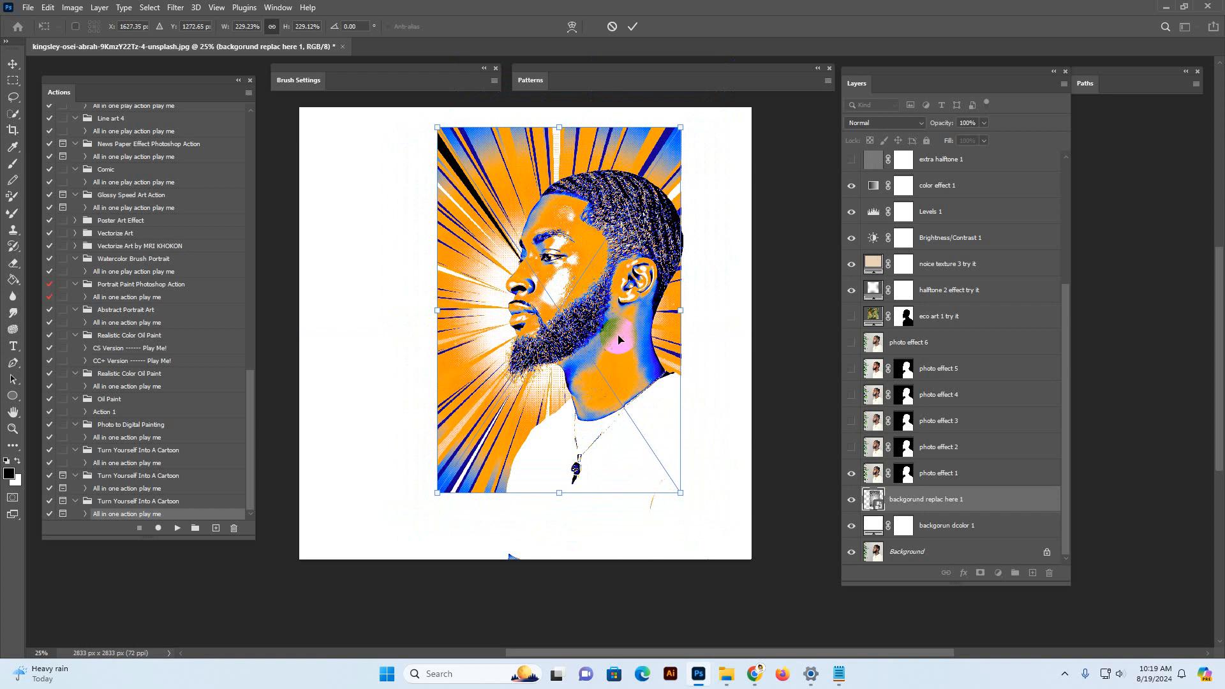
key(Return)
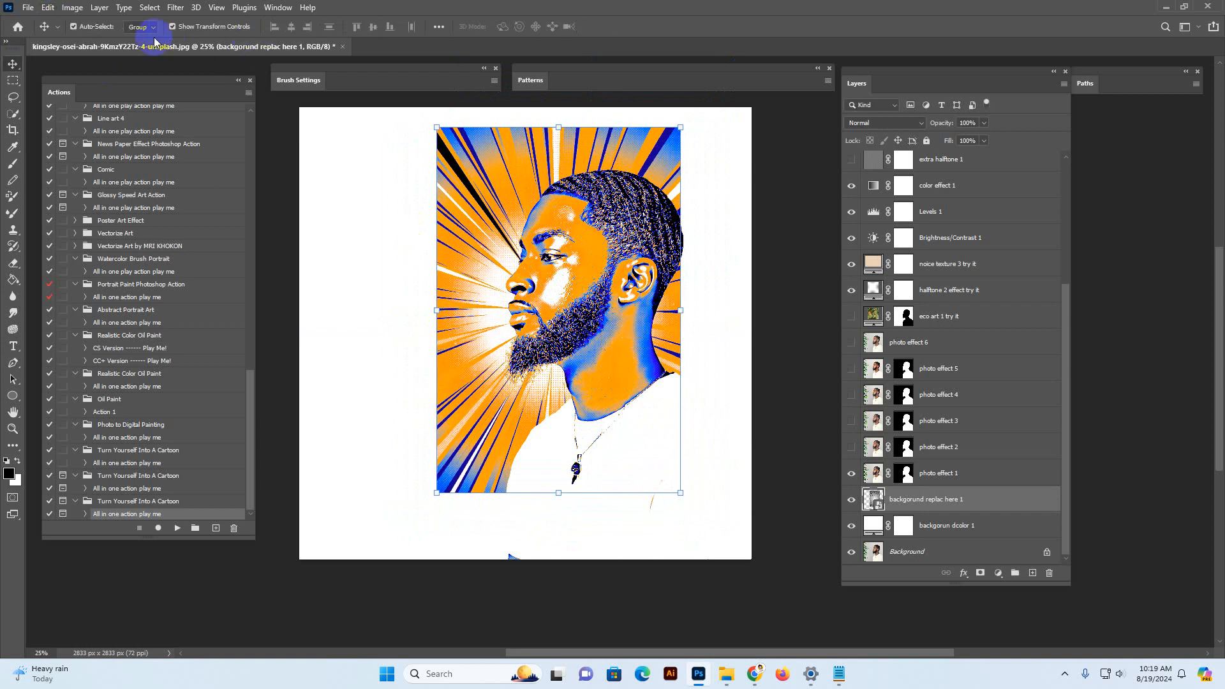
click(172, 27)
Inspect the cartoon result up close, preview photo effect 2 in place of photo effect 1, and show photo effect 1 again
key(z)
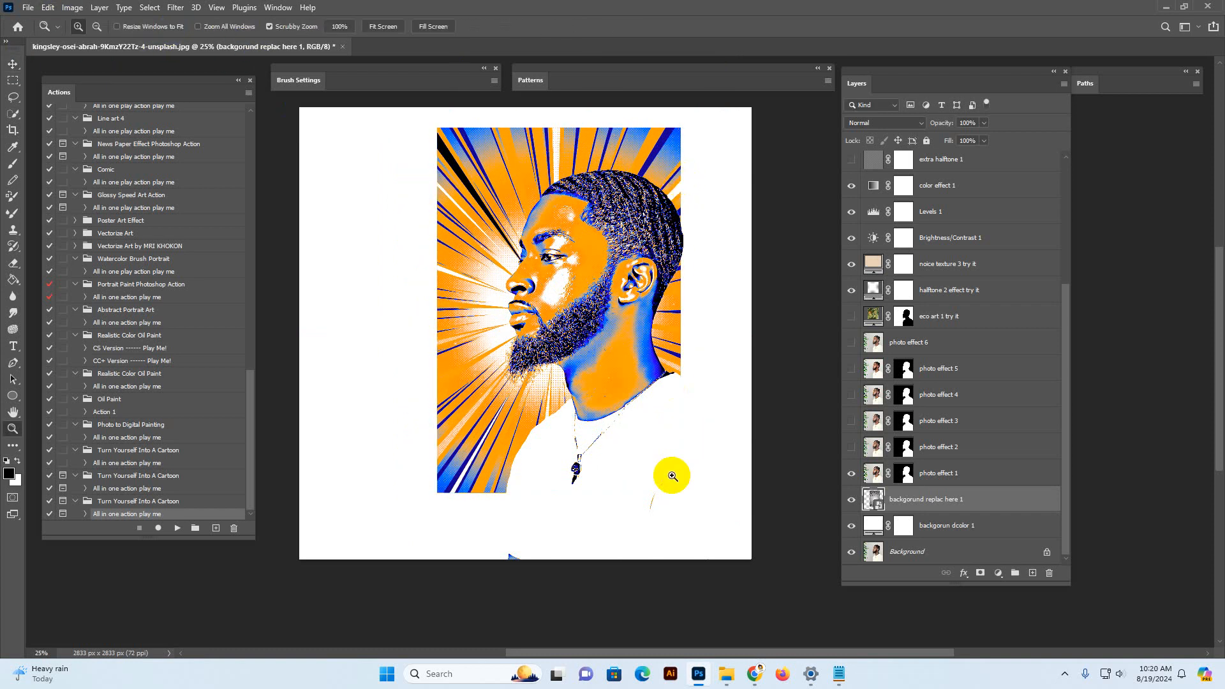
click(463, 241)
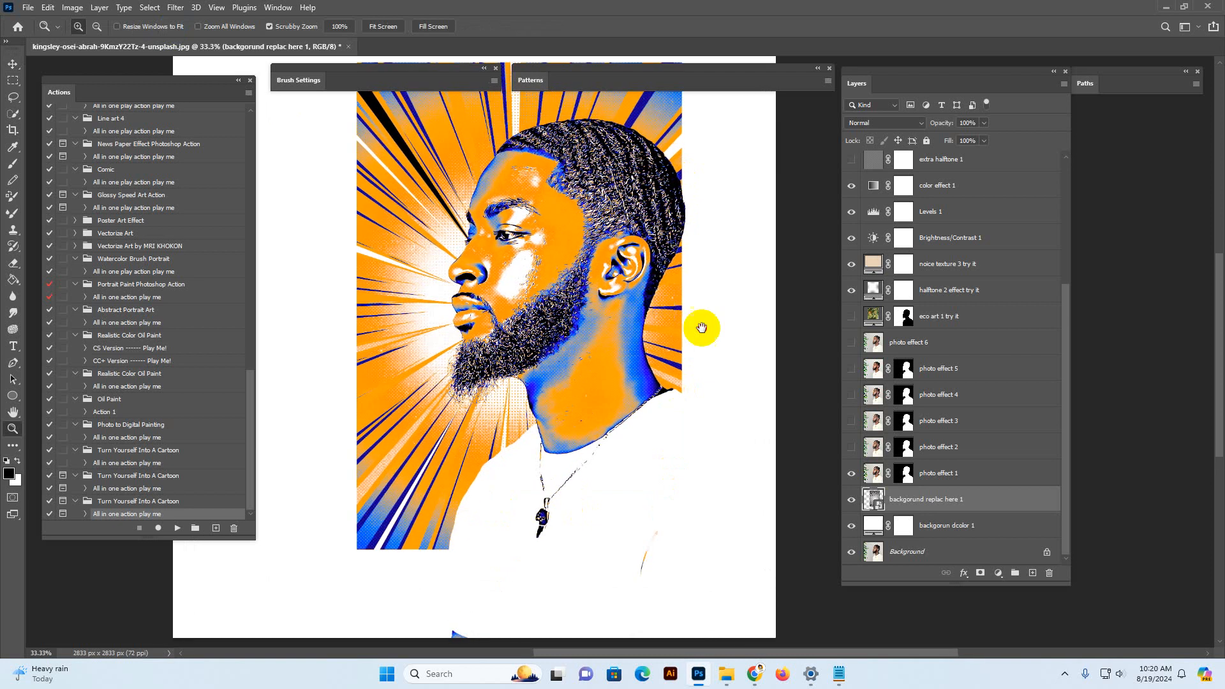
drag(616, 235, 634, 279)
alt+click(620, 267)
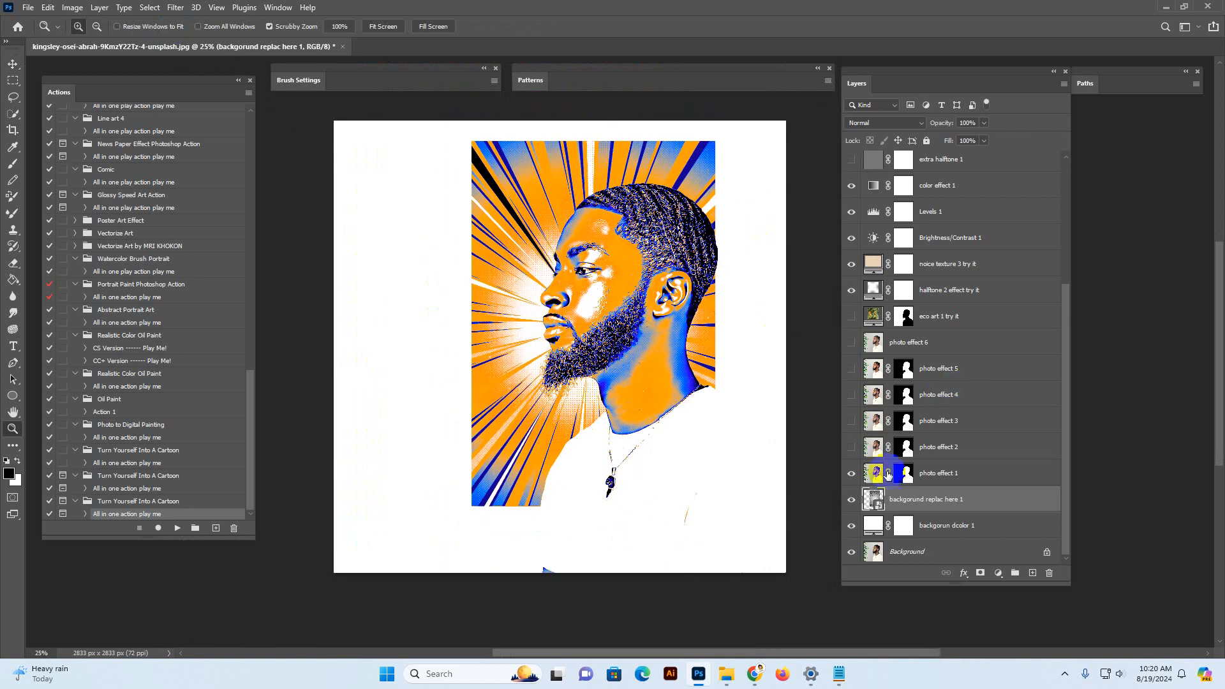
click(864, 481)
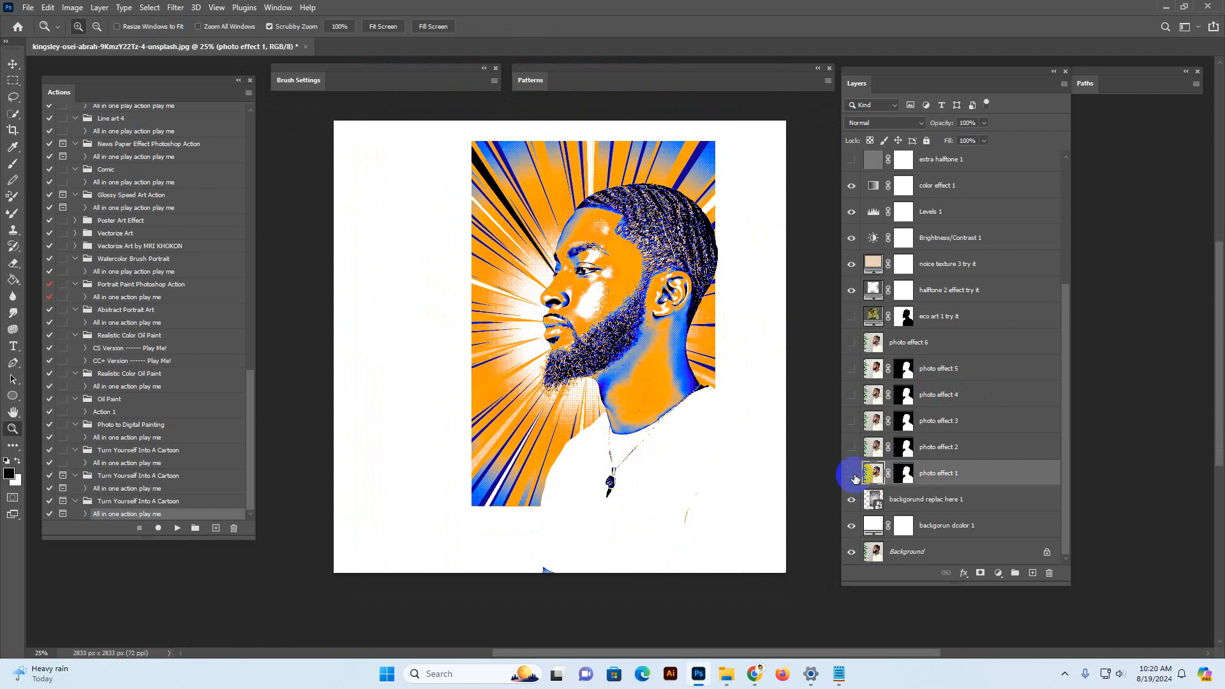
click(852, 474)
click(874, 449)
click(850, 449)
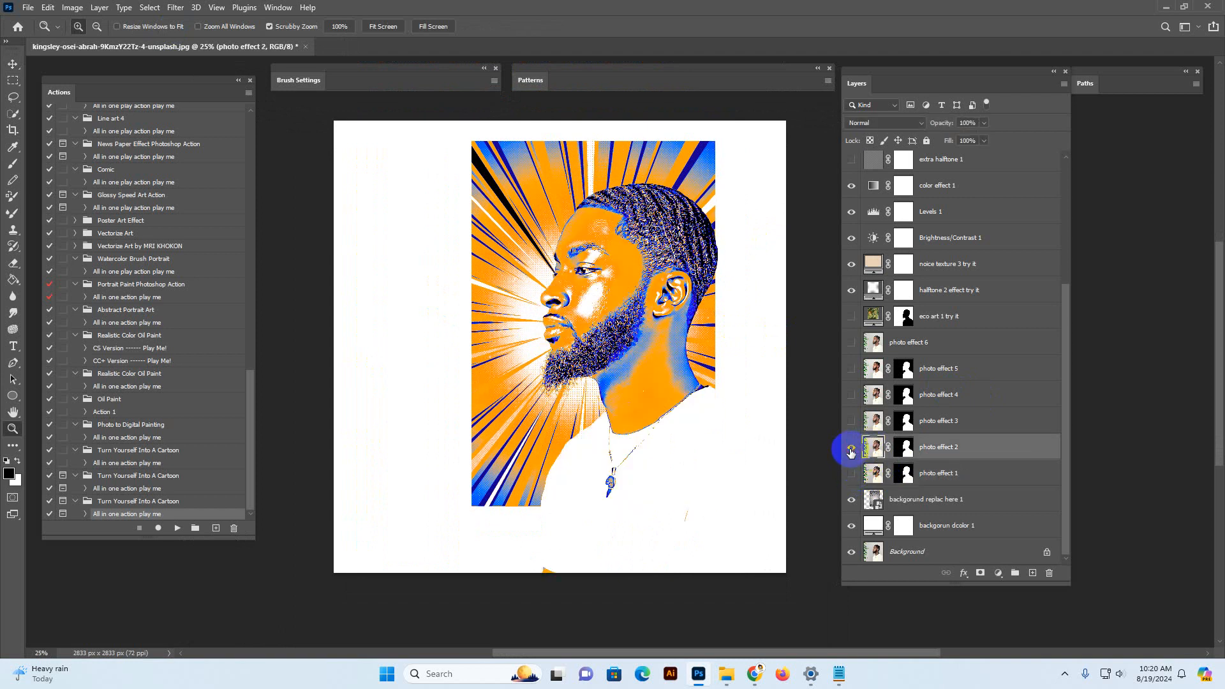
click(851, 473)
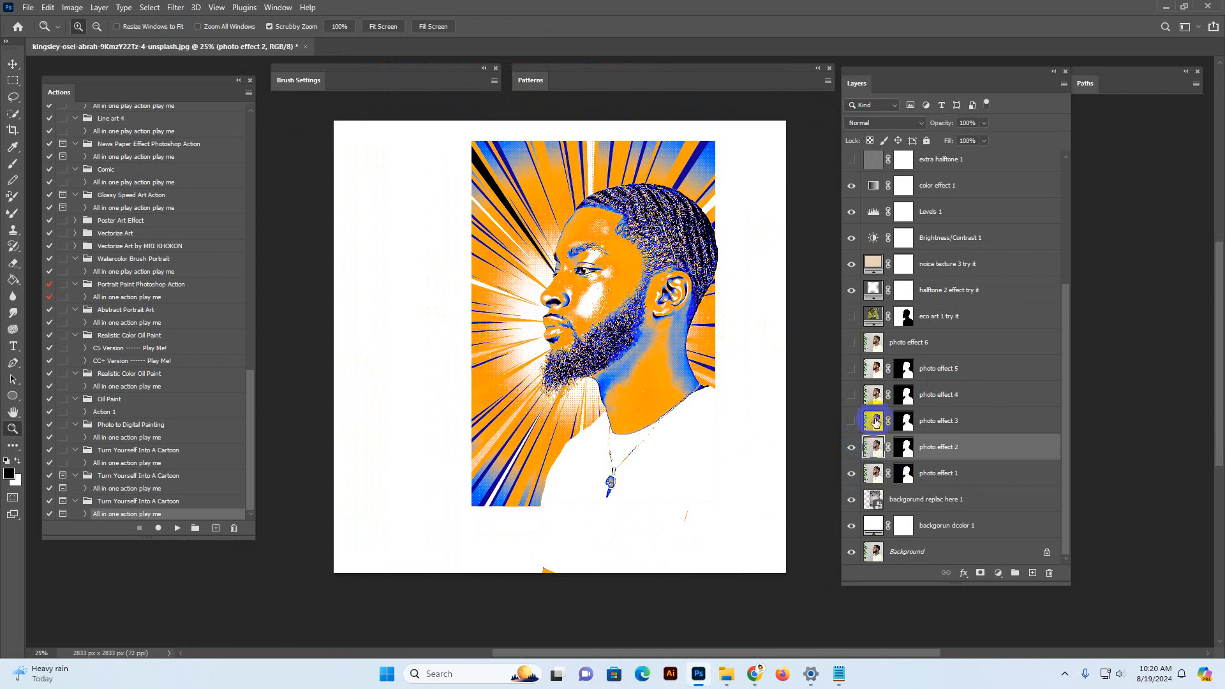
Preview photo effects 3, 4, 5 and 6 by toggling each layer's visibility, and hide photo effect 2
click(862, 423)
click(851, 422)
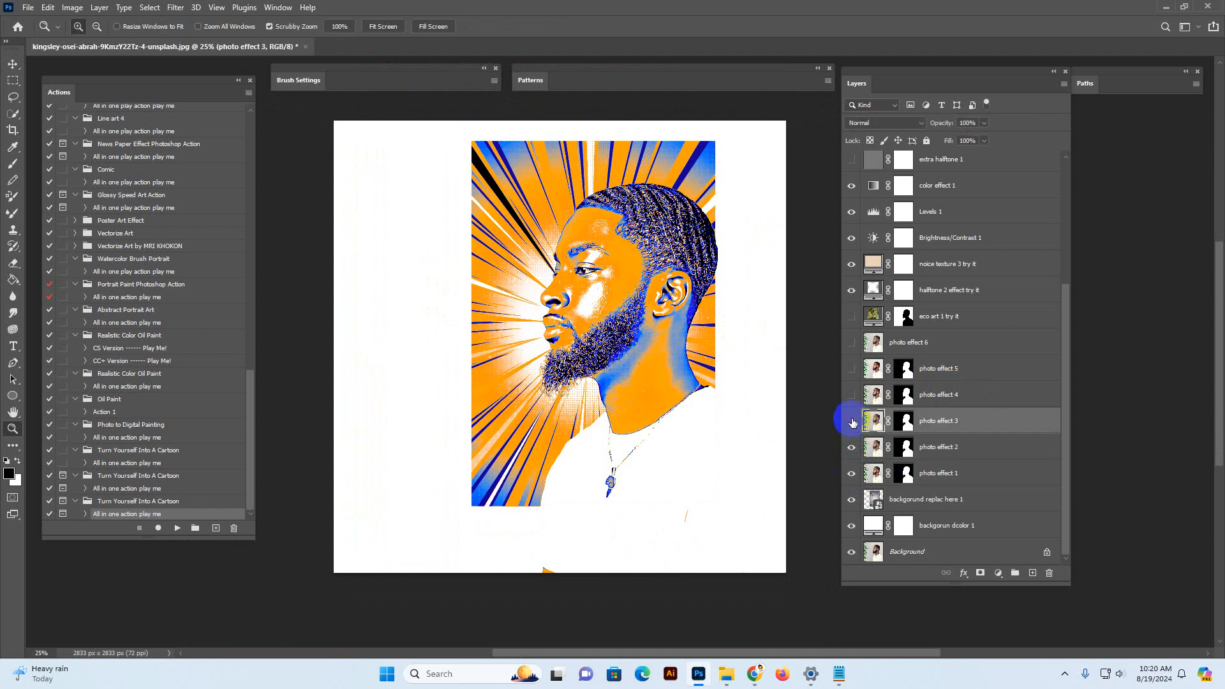
click(866, 397)
click(848, 398)
click(847, 397)
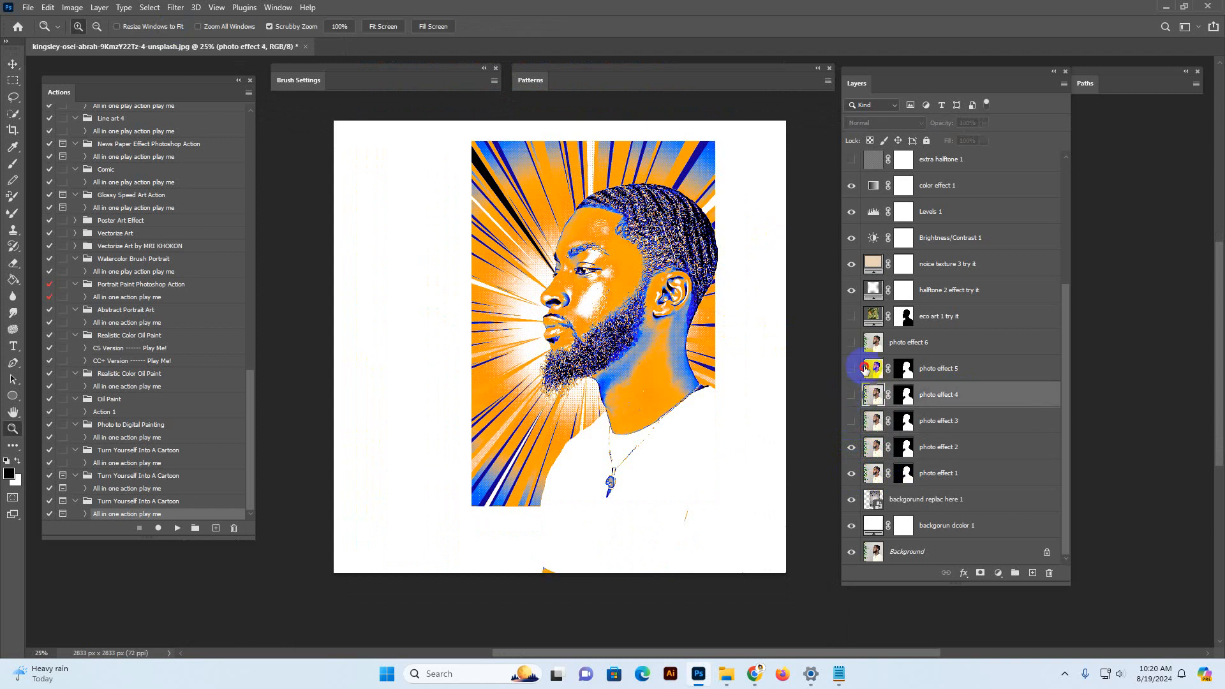
click(865, 368)
click(849, 370)
click(848, 370)
click(892, 344)
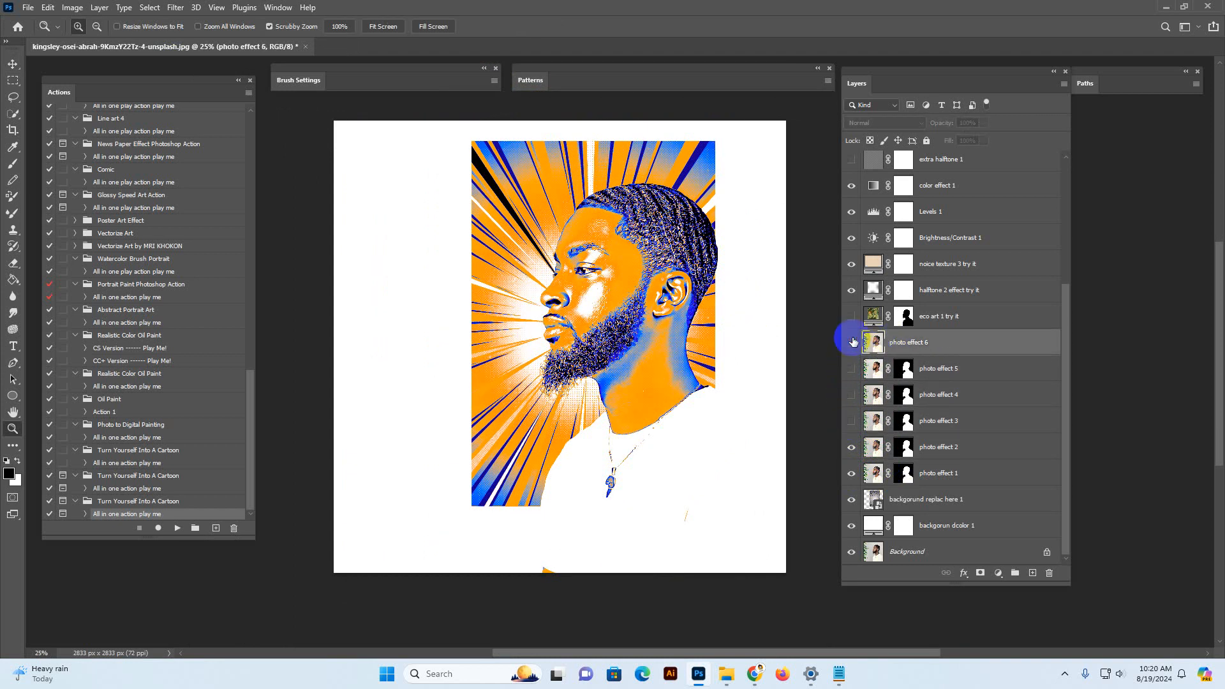
click(852, 343)
click(852, 342)
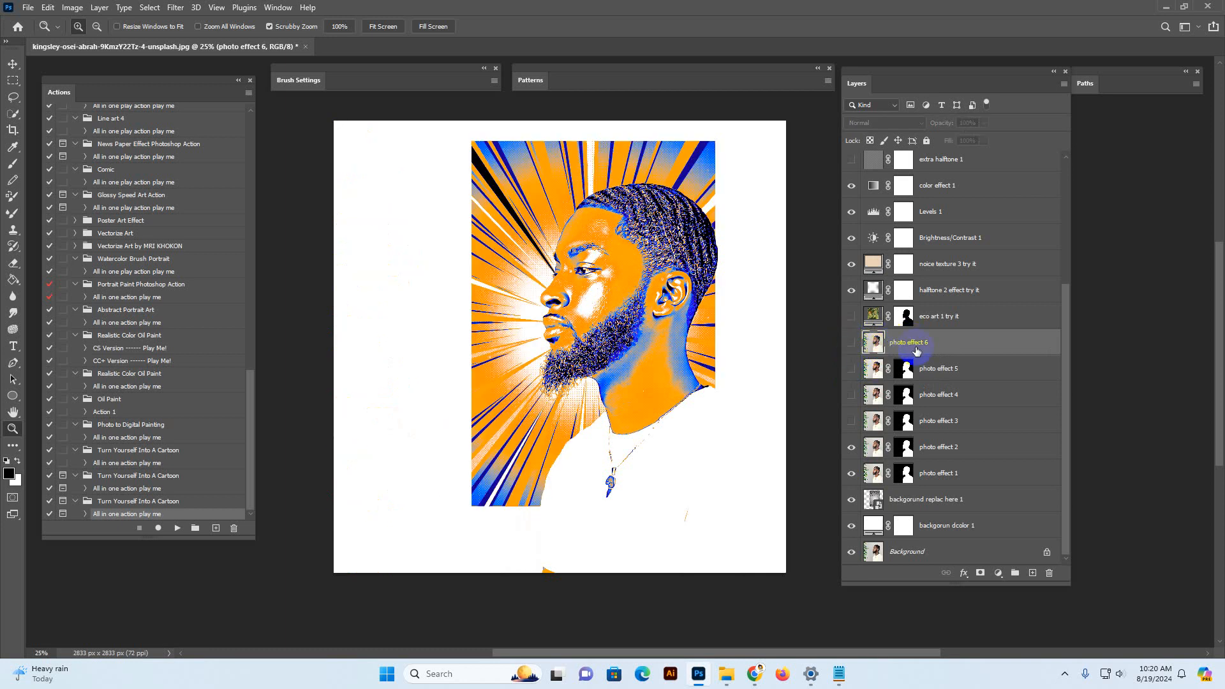
click(851, 448)
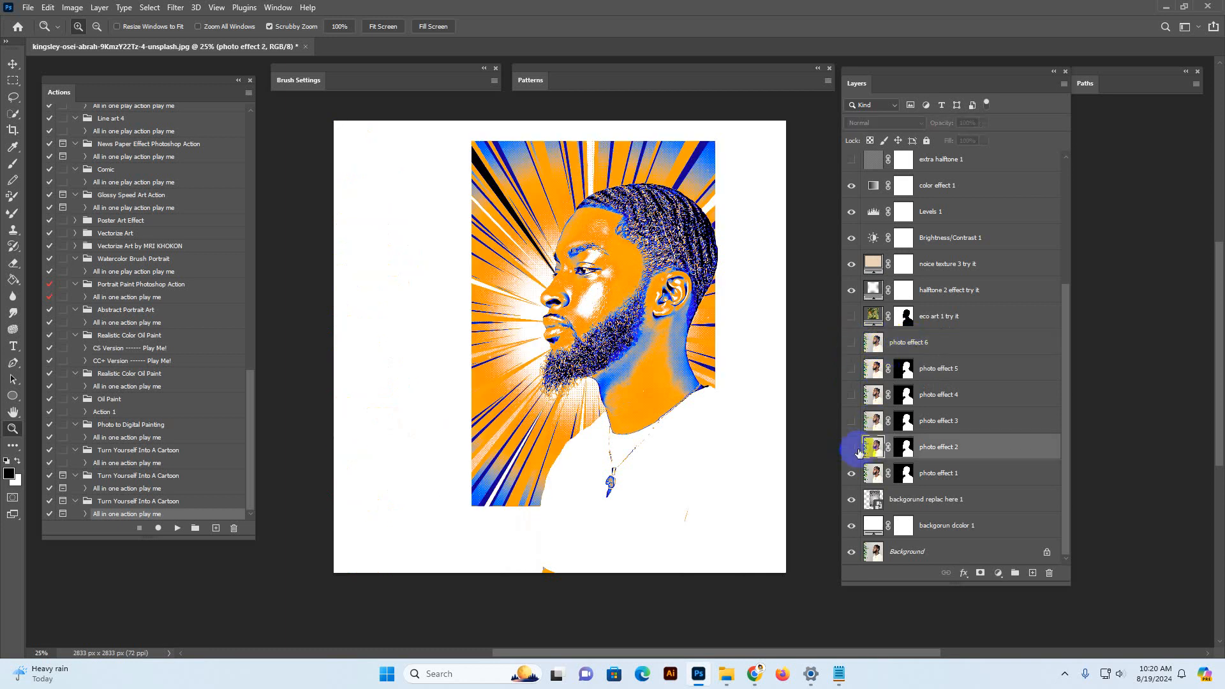
Show the eco art 1 try it layer over the background and inspect the result, including the halftone 2 effect try it layer
click(906, 474)
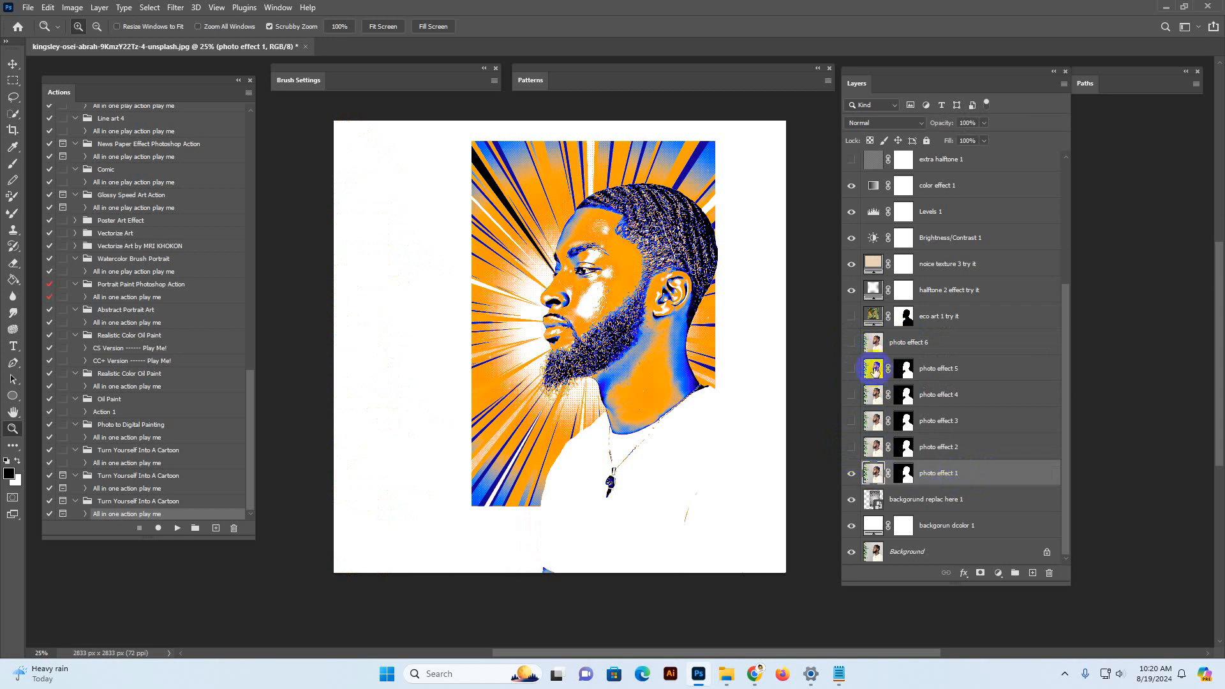
click(869, 319)
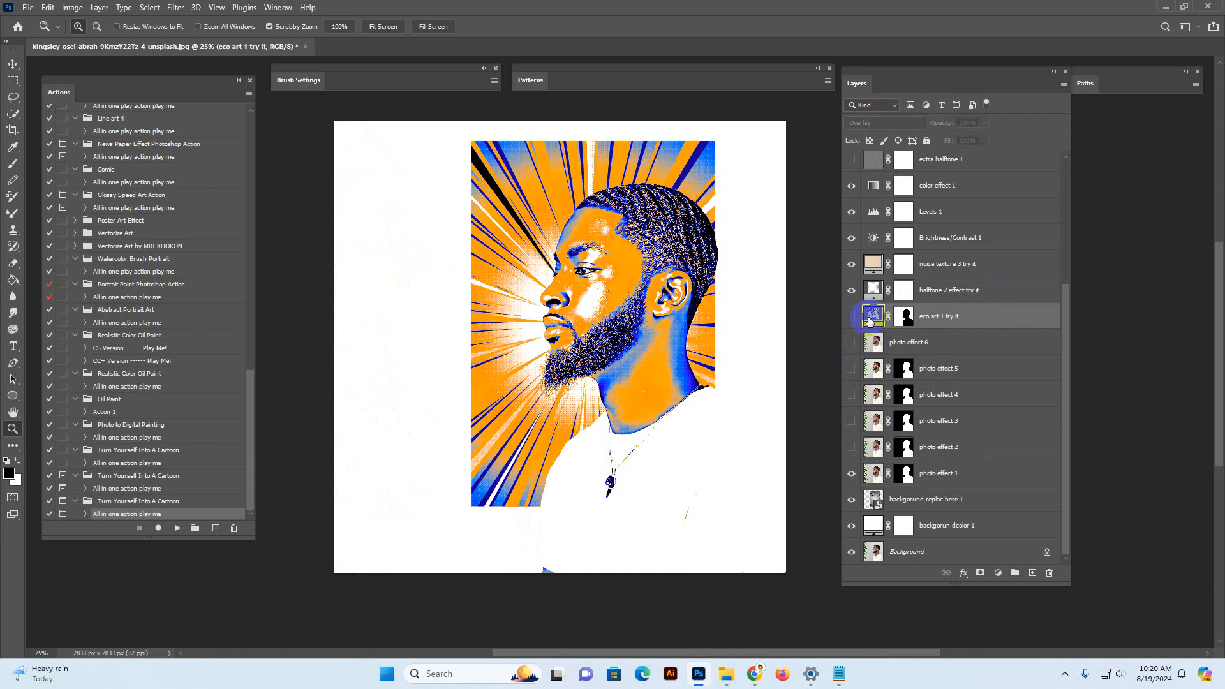
click(851, 317)
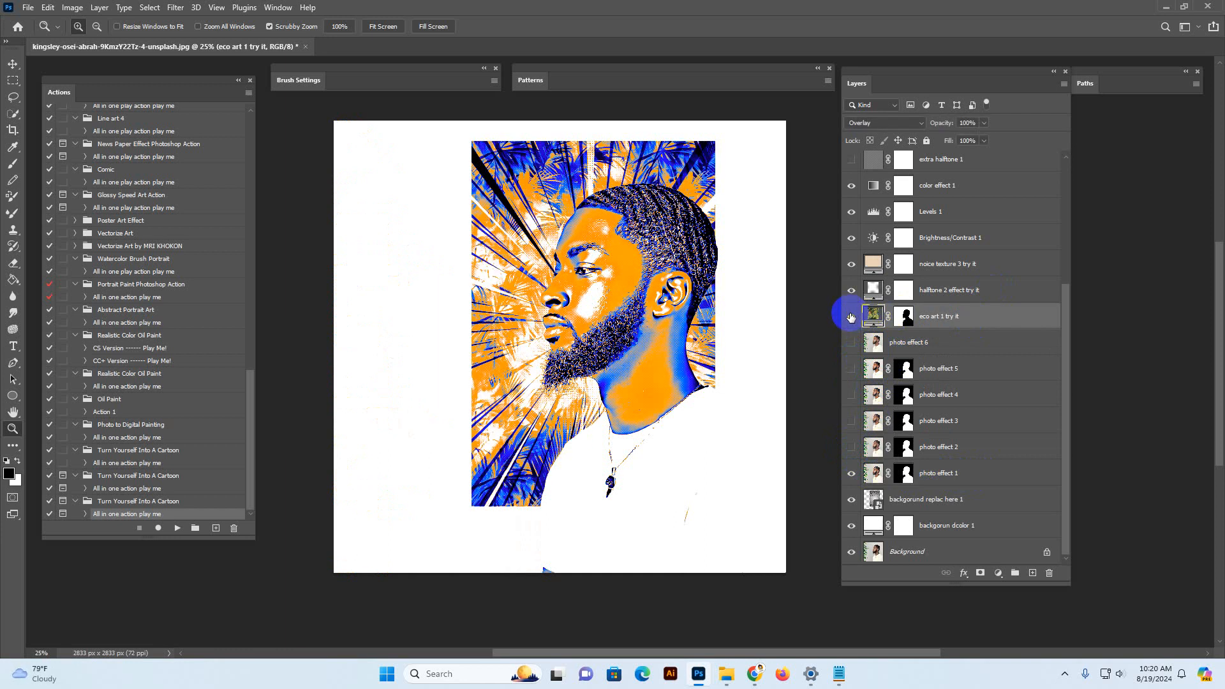
click(547, 224)
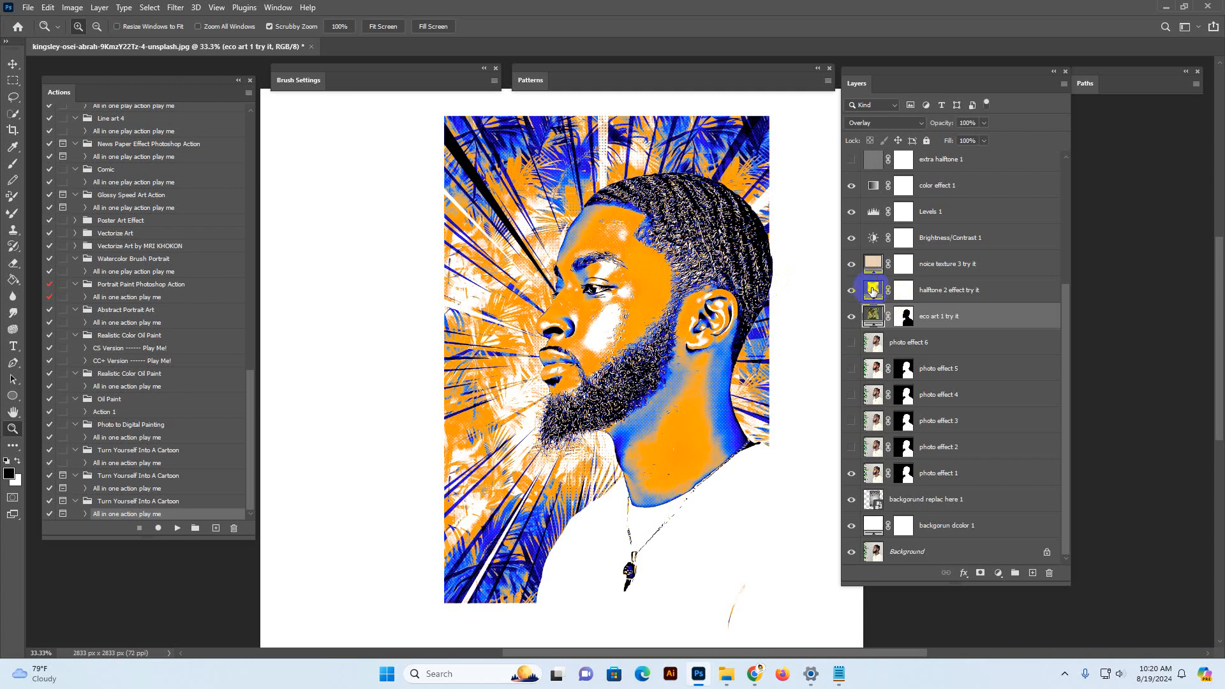
click(869, 291)
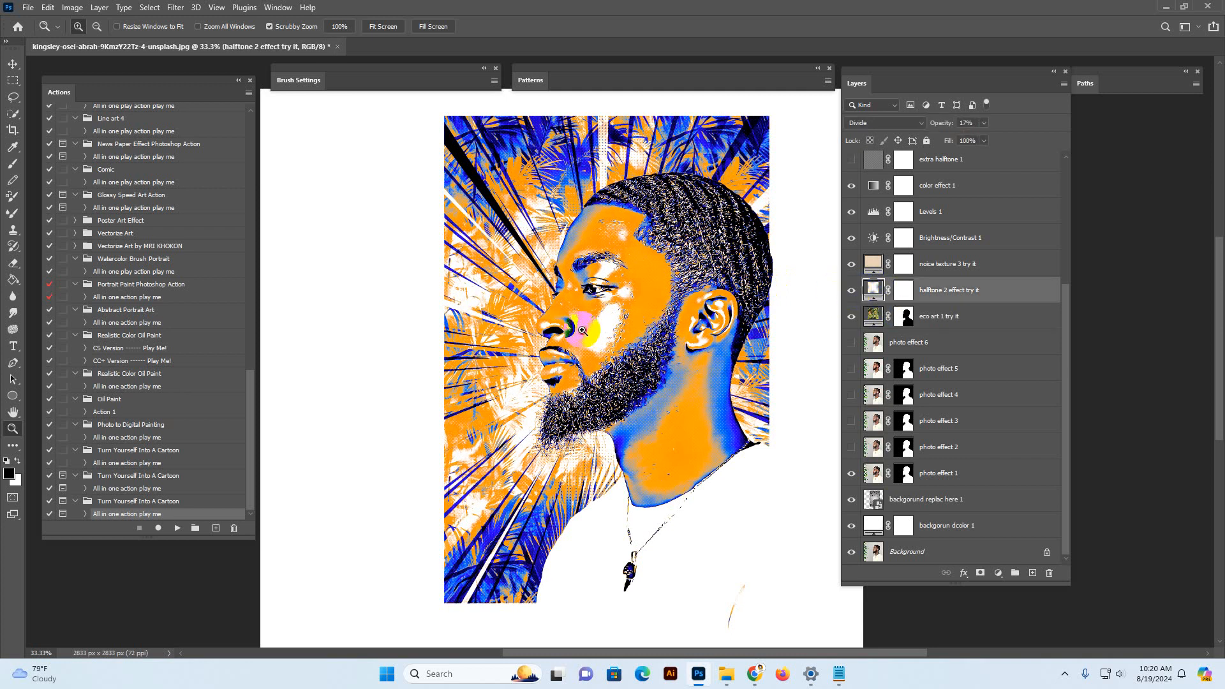
key(ctrl+plus)
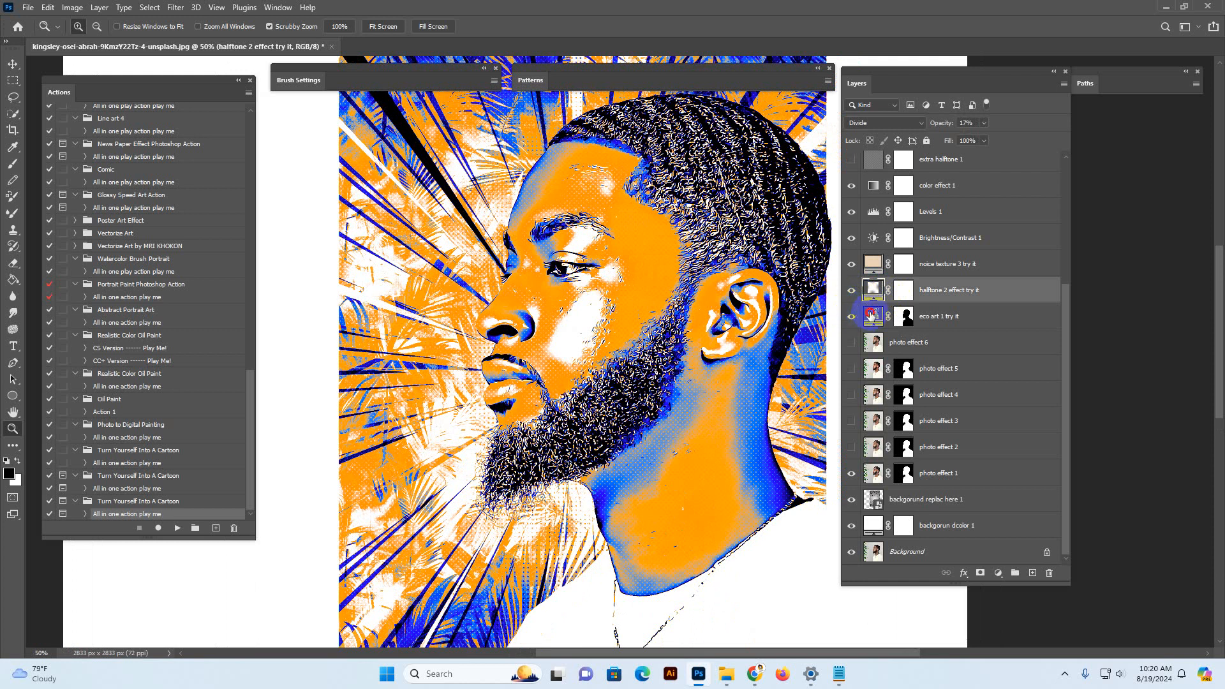
Set the eco art 1 try it layer's pattern fill scale to 120% and inspect the background texture
double_click(870, 314)
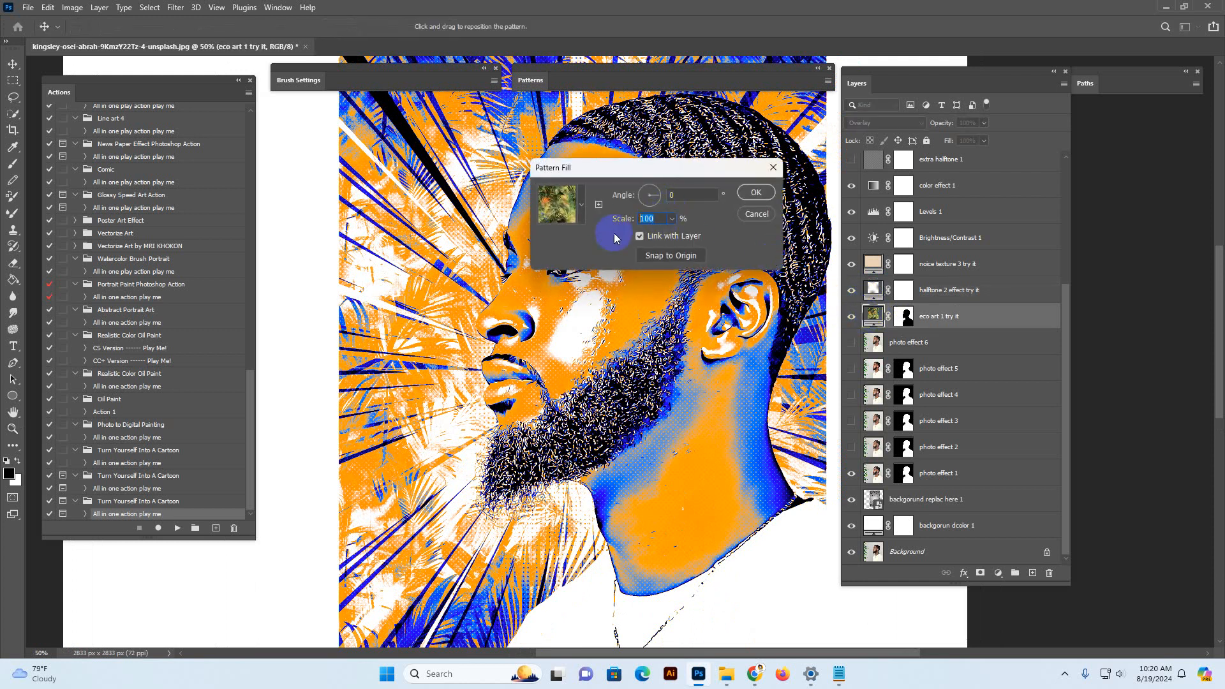
text(120)
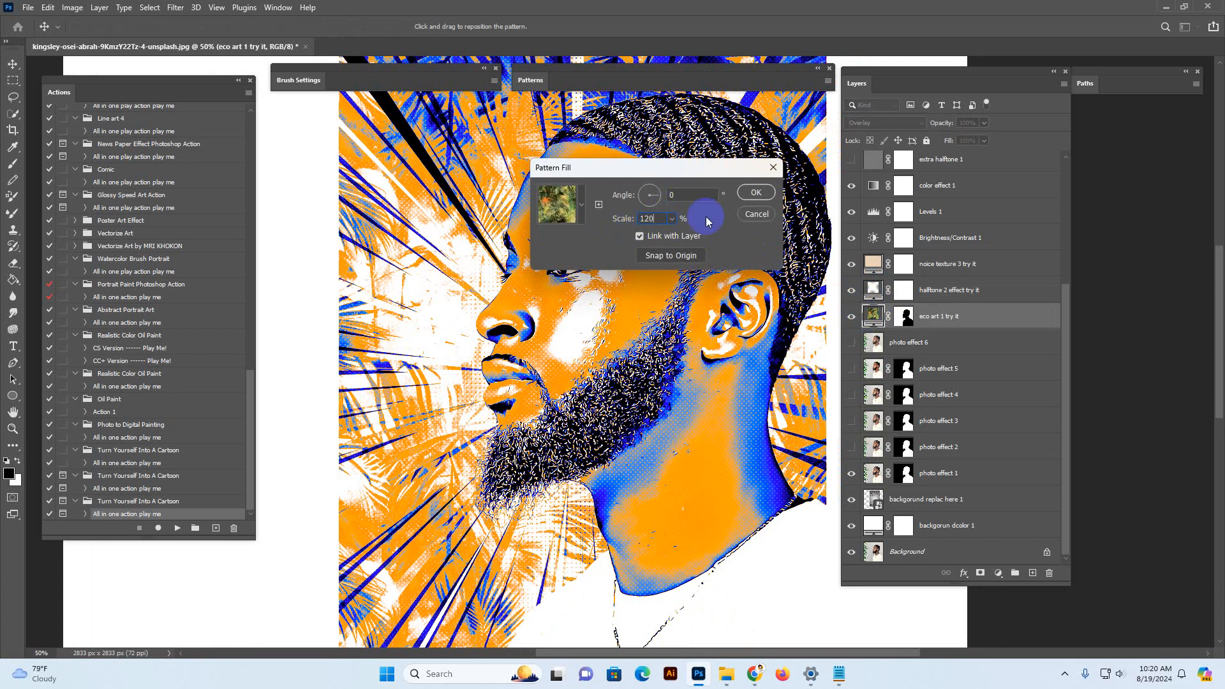
click(765, 196)
drag(506, 193, 529, 279)
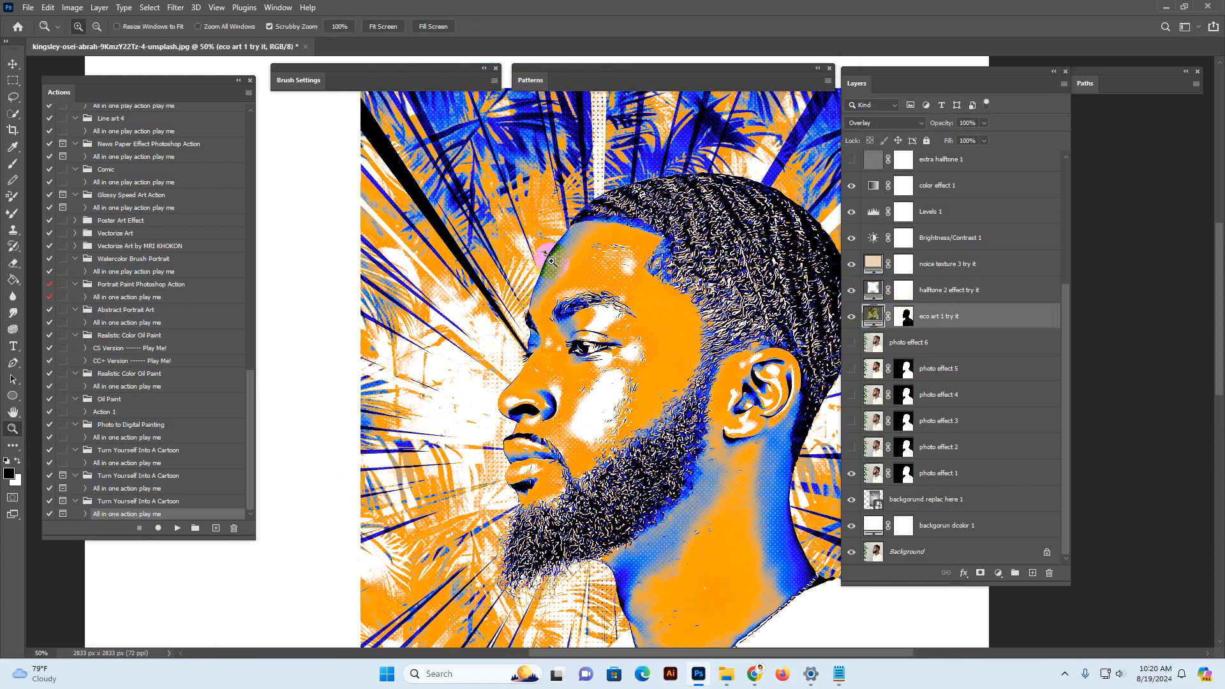
alt+click(569, 246)
drag(697, 265, 670, 234)
drag(740, 252, 754, 258)
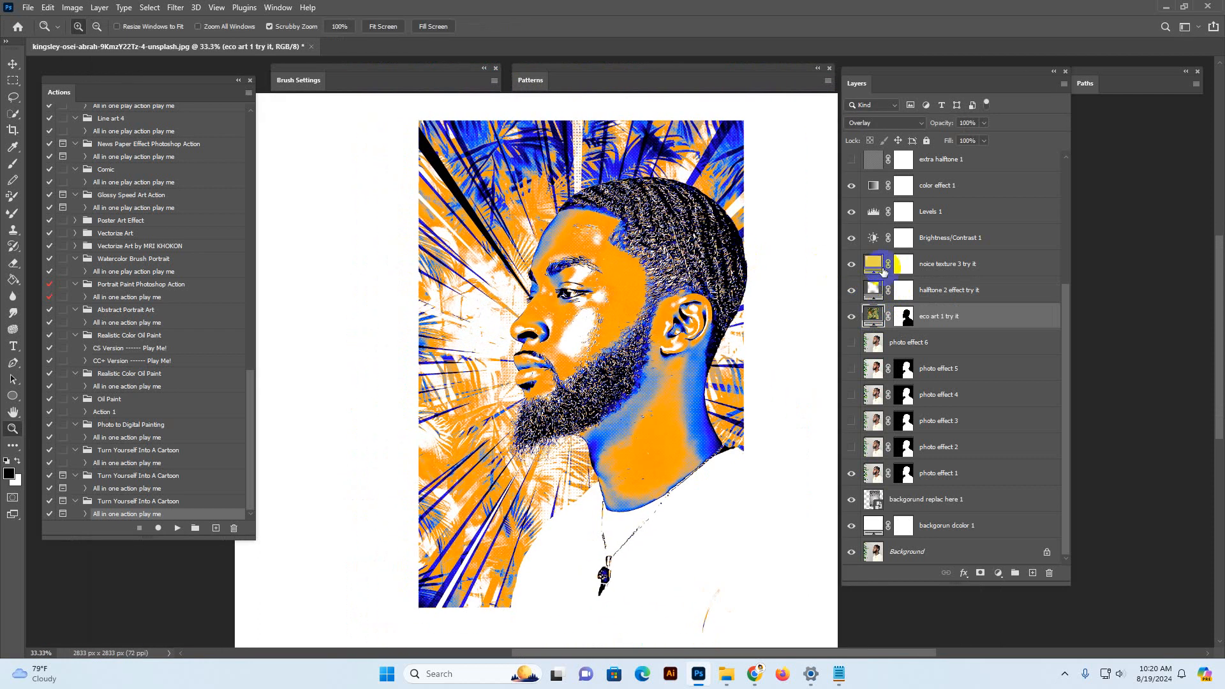
Set the halftone 2 effect try it layer's pattern fill scale to 80% and check the dots up close on the neck
double_click(875, 290)
drag(733, 156, 770, 150)
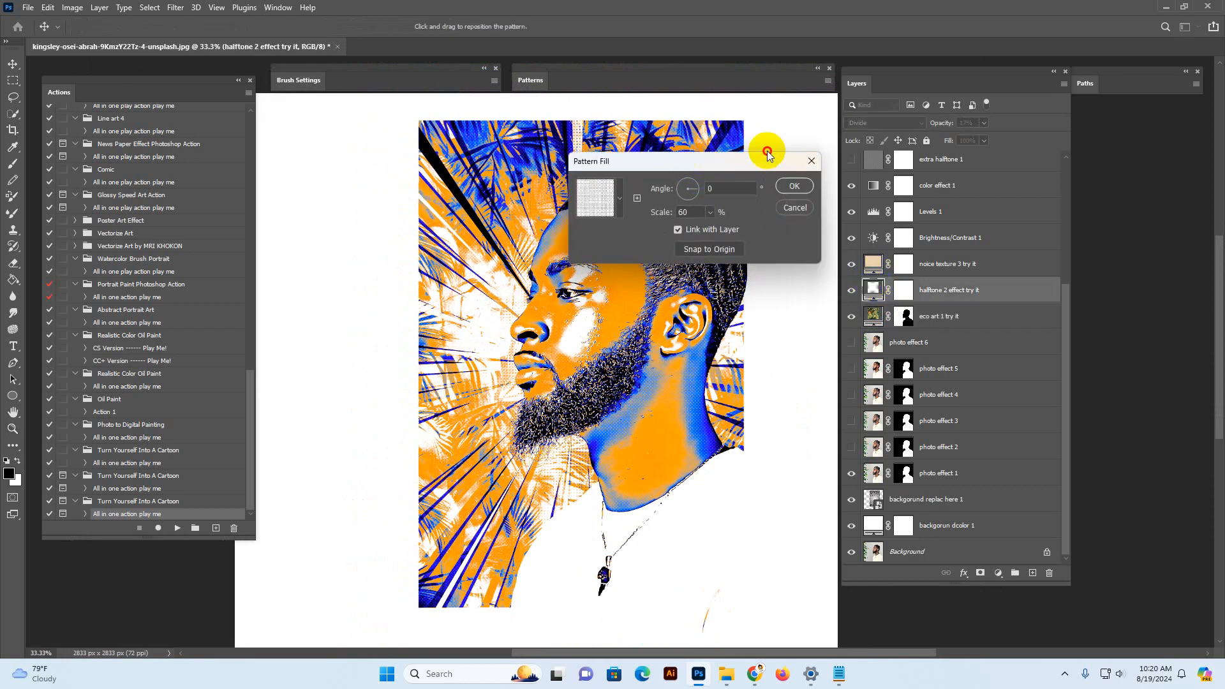
click(774, 219)
drag(772, 200, 707, 205)
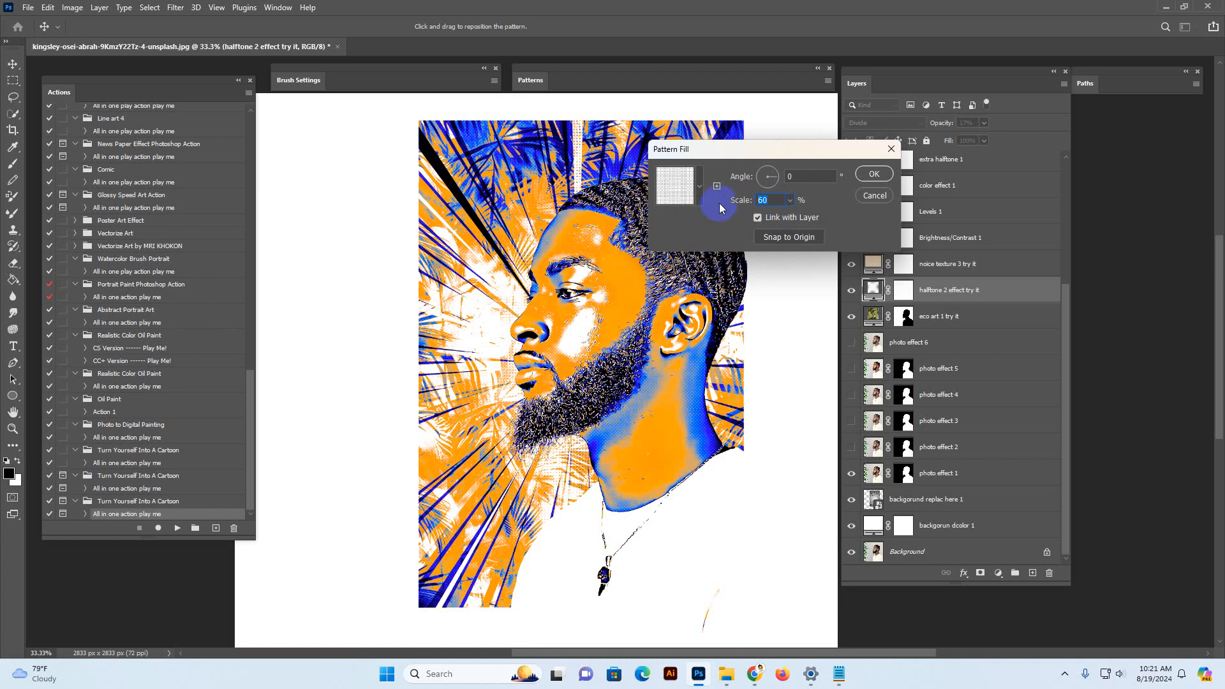
click(876, 175)
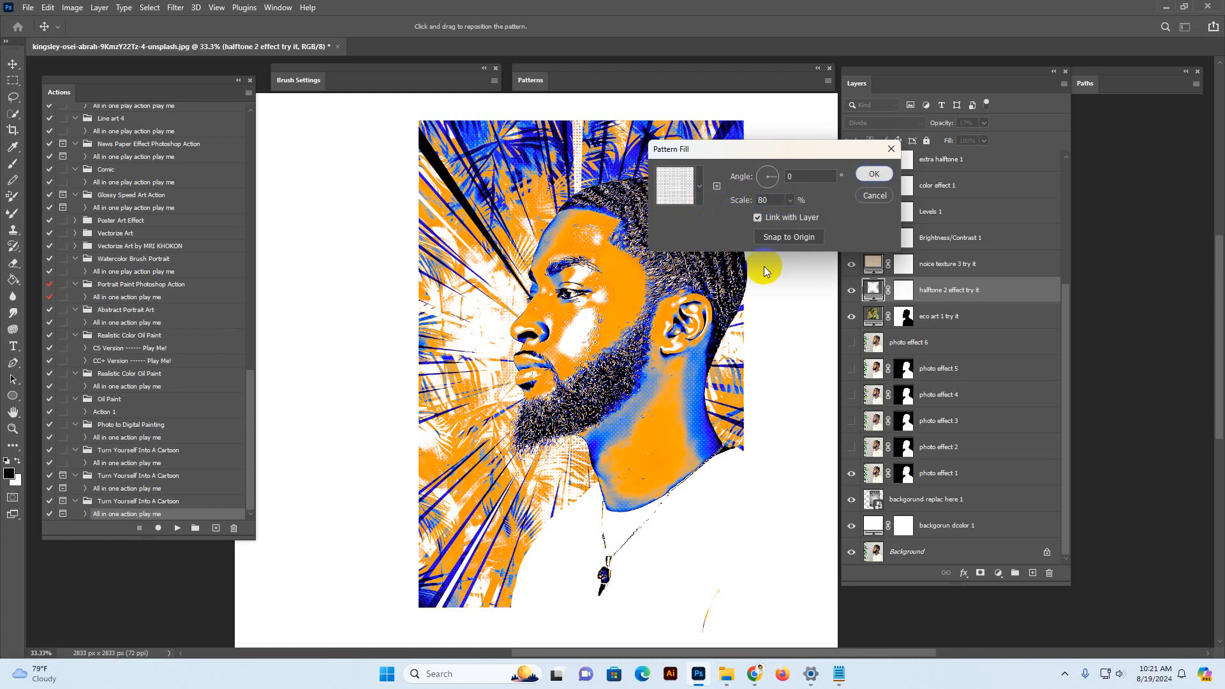
drag(670, 390, 710, 355)
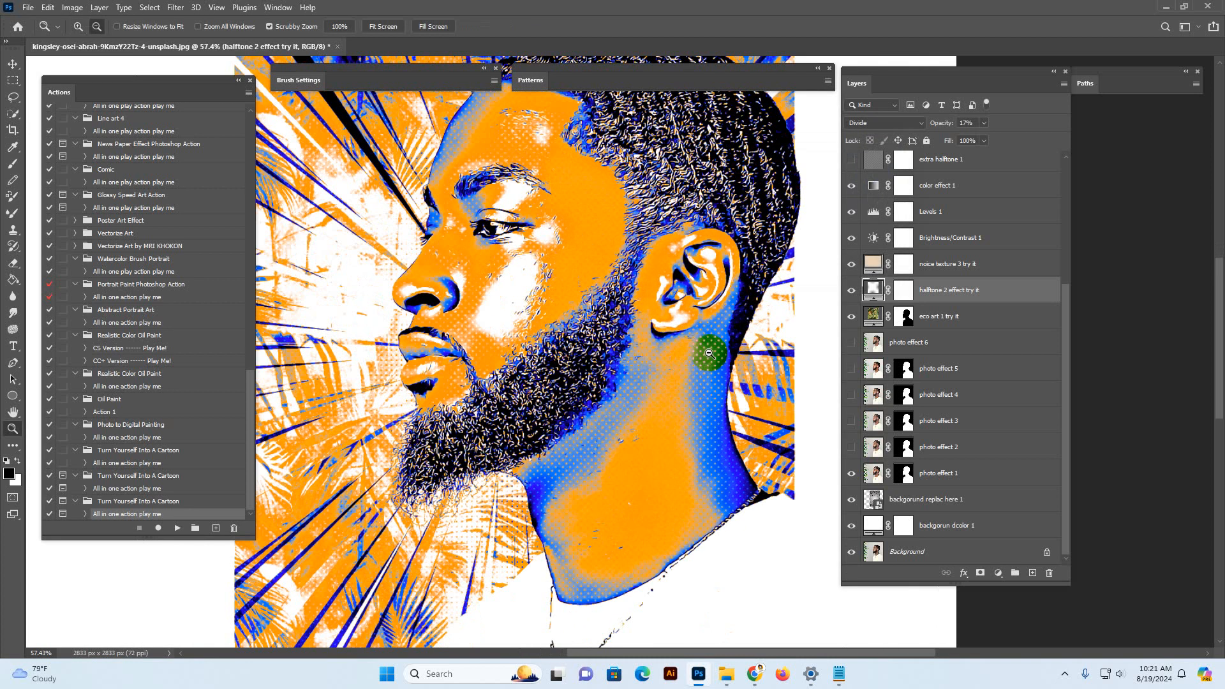
alt+click(710, 353)
alt+click(709, 353)
Compare the artwork with and without the noice texture 3 try it layer
click(862, 268)
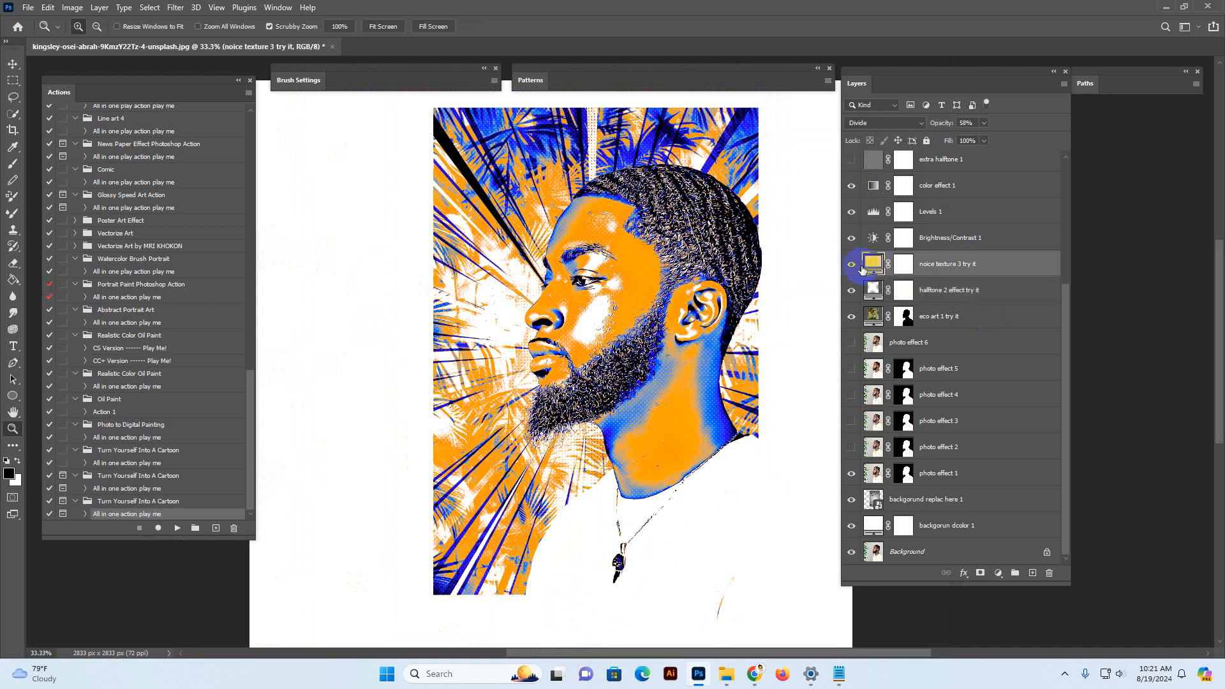
click(849, 264)
click(850, 264)
Try out the brightness adjustment of Brightness/Contrast 1 and compare the artwork with that layer off and on
click(874, 238)
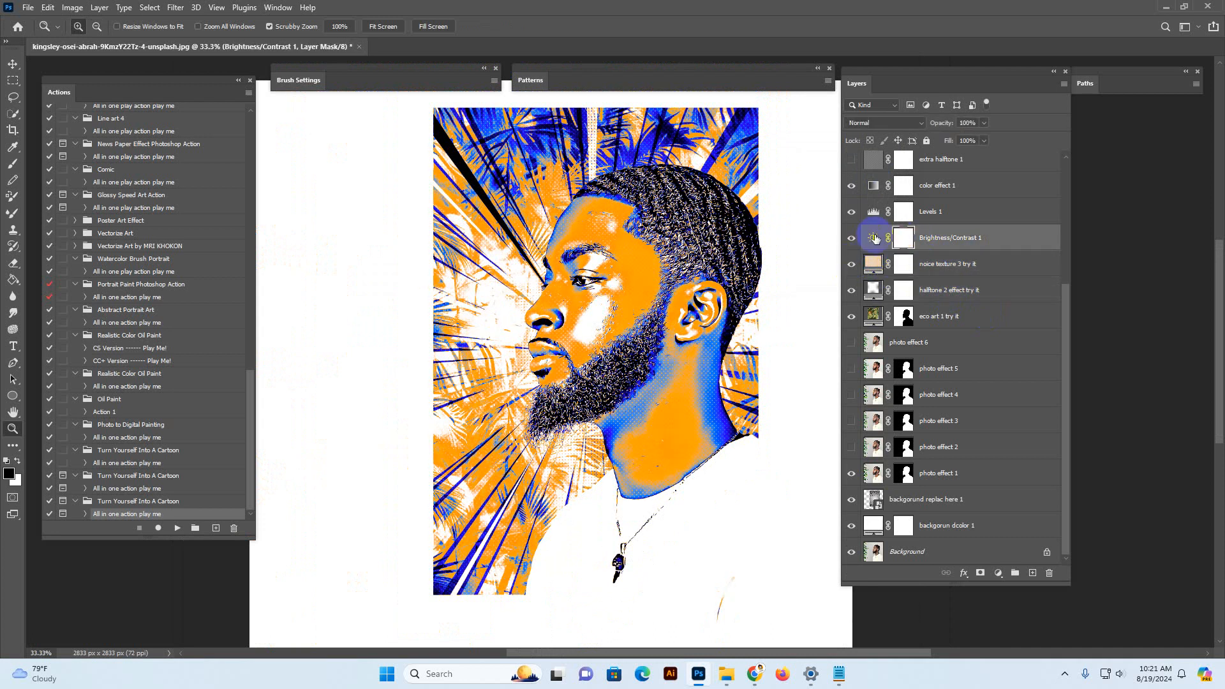
double_click(874, 238)
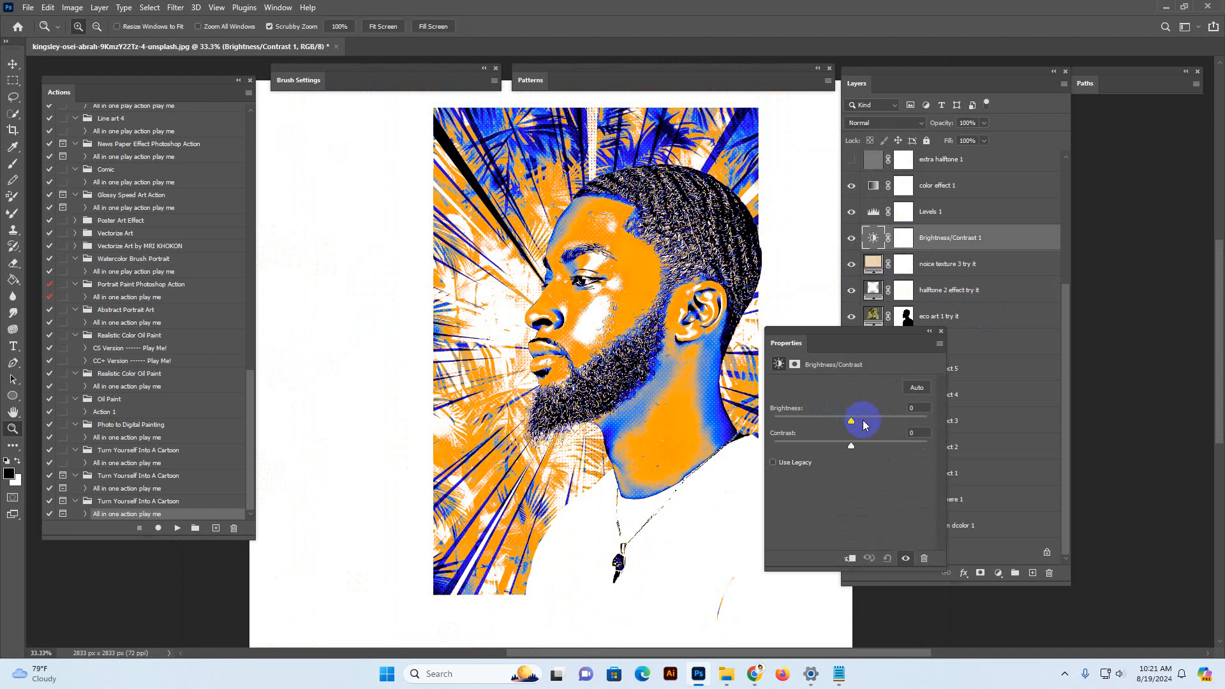
drag(863, 420, 882, 439)
click(850, 240)
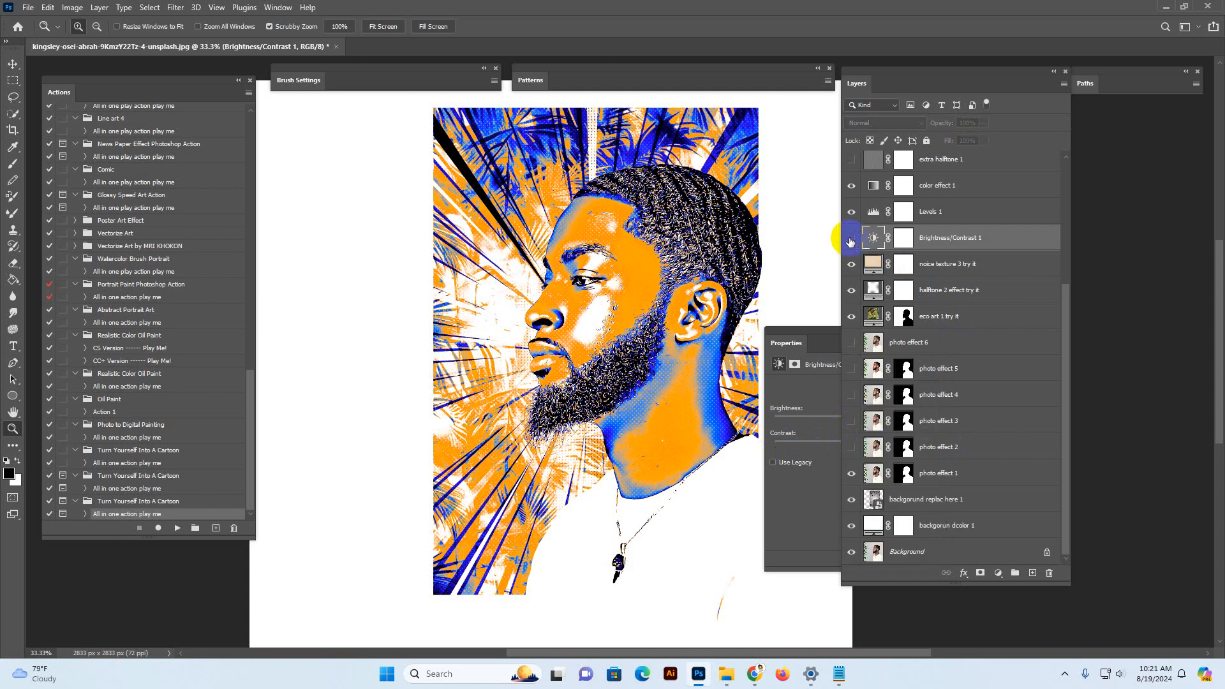
click(851, 239)
Darken the midtones of the Levels 1 adjustment to 0.66 and close its settings
click(870, 212)
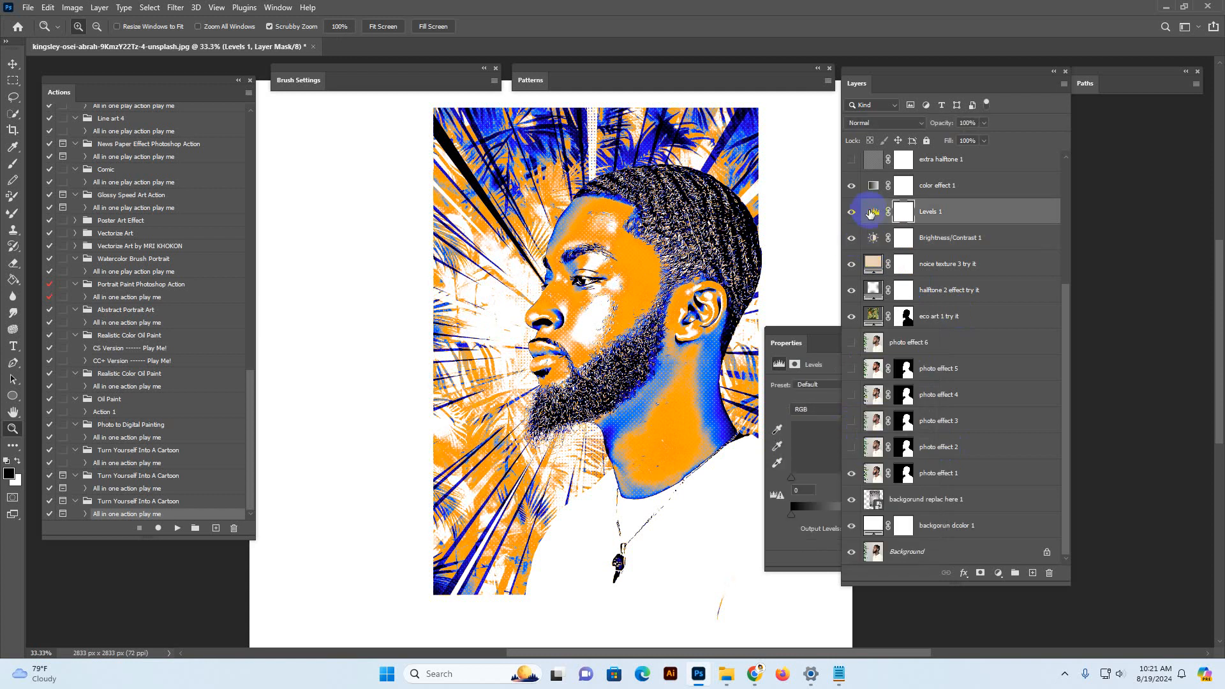
click(872, 214)
drag(829, 342, 804, 358)
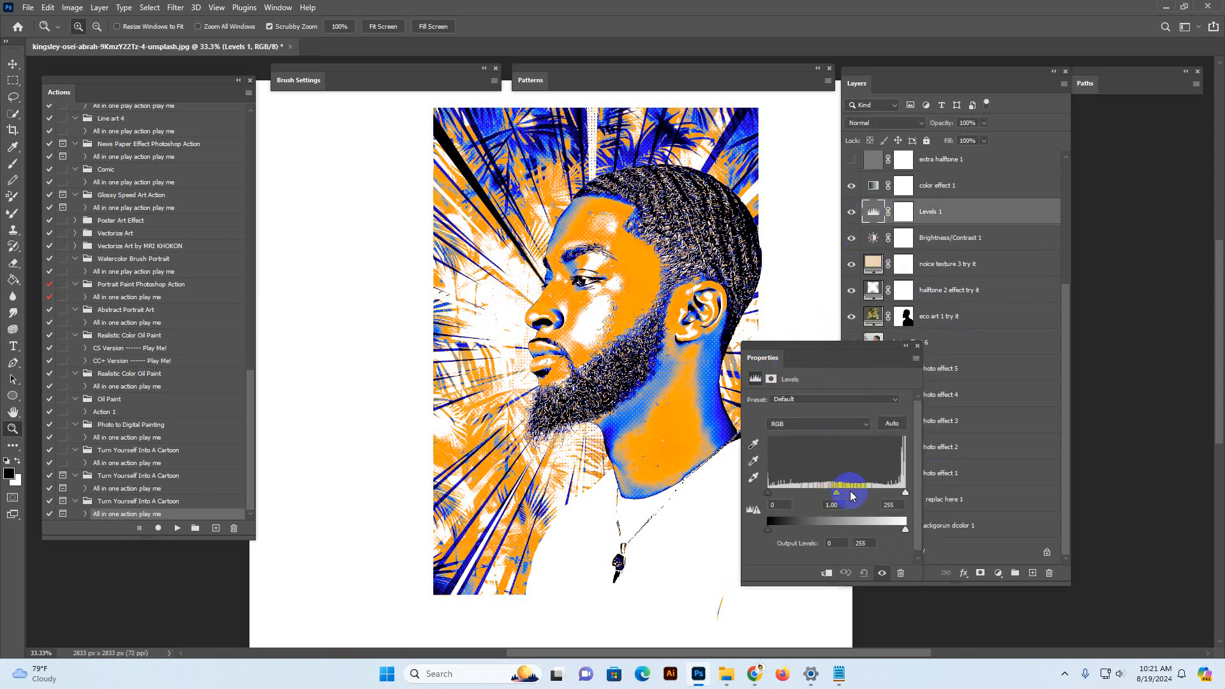
mouse_move(851, 497)
mouse_down()
mouse_move(879, 493)
mouse_move(803, 495)
mouse_move(880, 498)
mouse_move(855, 498)
mouse_up()
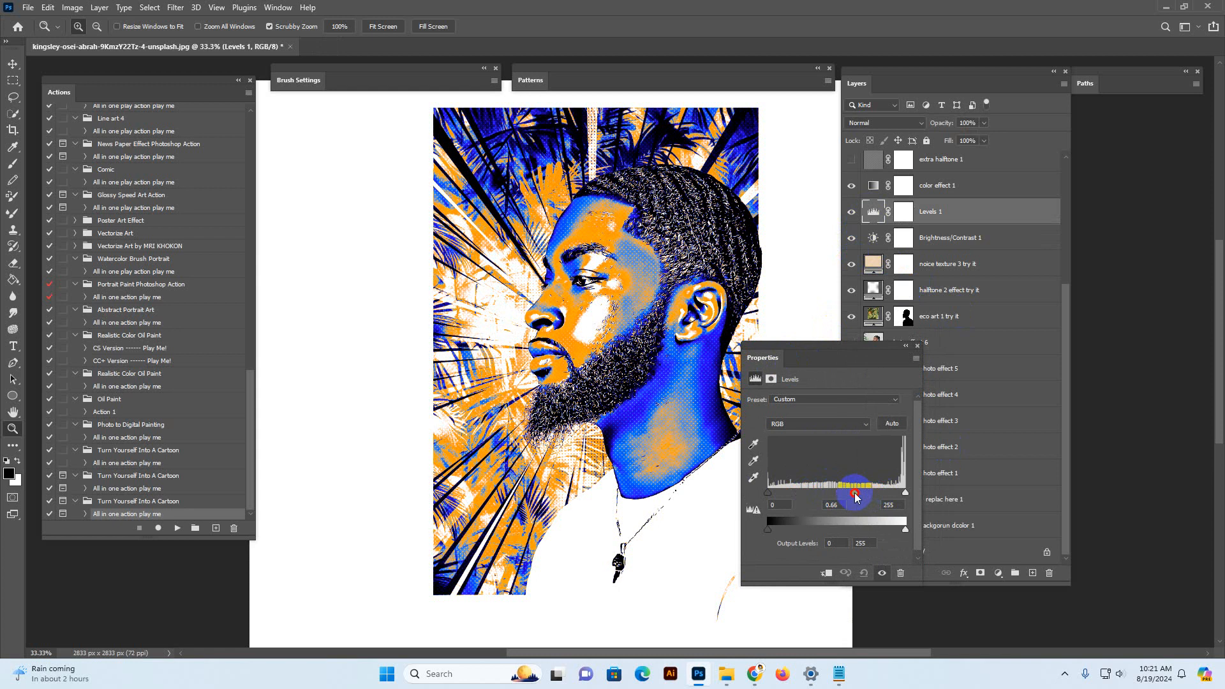
click(917, 345)
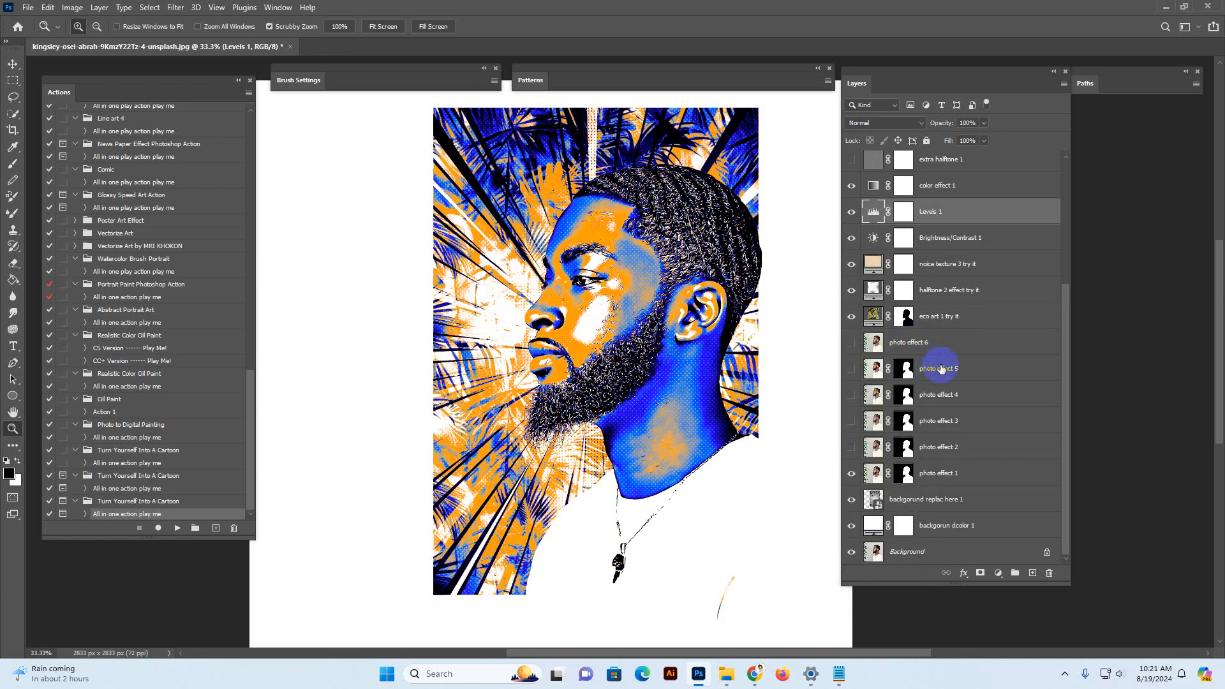
Preview the extra halftone 1 layer up close on the face by toggling its visibility, leaving it hidden
scroll(935, 364, up, 4)
click(868, 343)
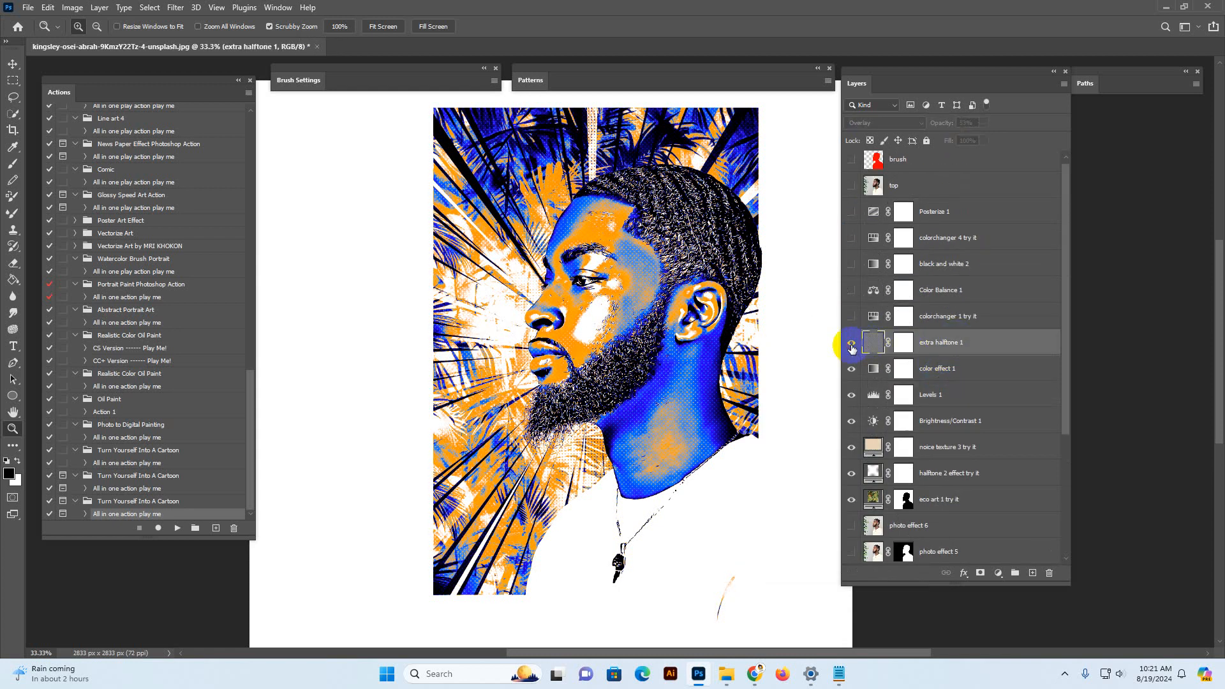
click(851, 348)
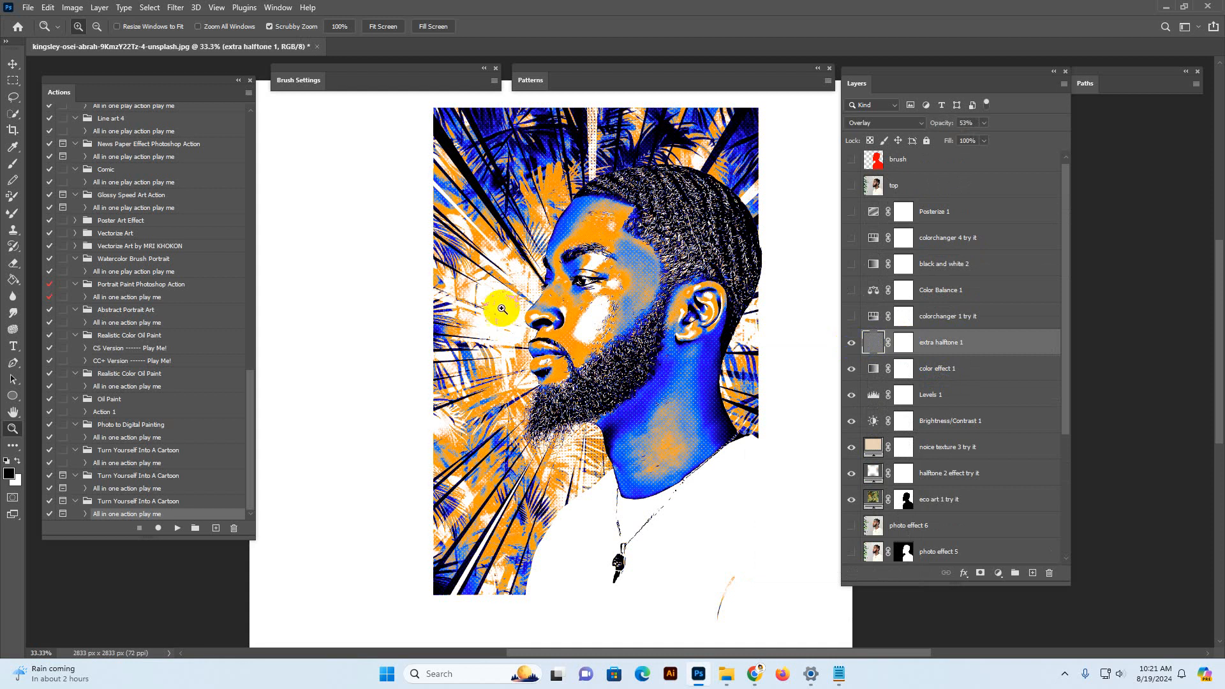
click(566, 305)
click(634, 316)
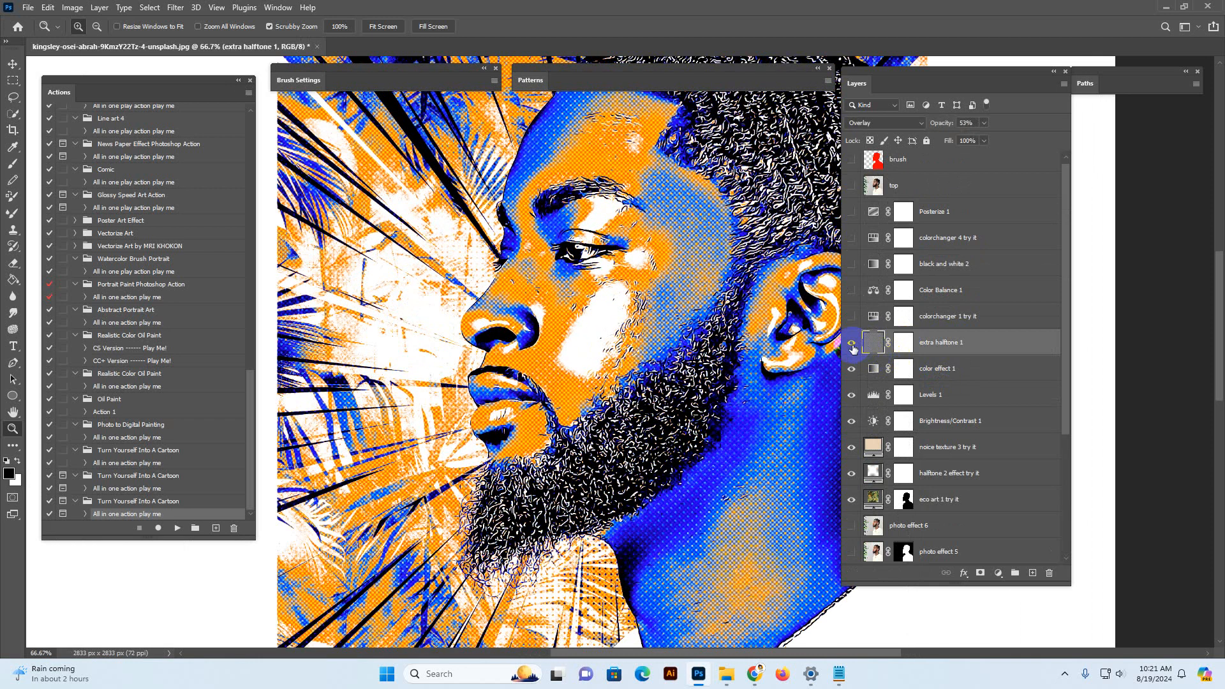
click(851, 345)
click(852, 345)
click(852, 346)
Show the colorchanger 1 try it layer, shift its hue to a lime green and purple palette, and hide the layer again
click(863, 322)
click(853, 318)
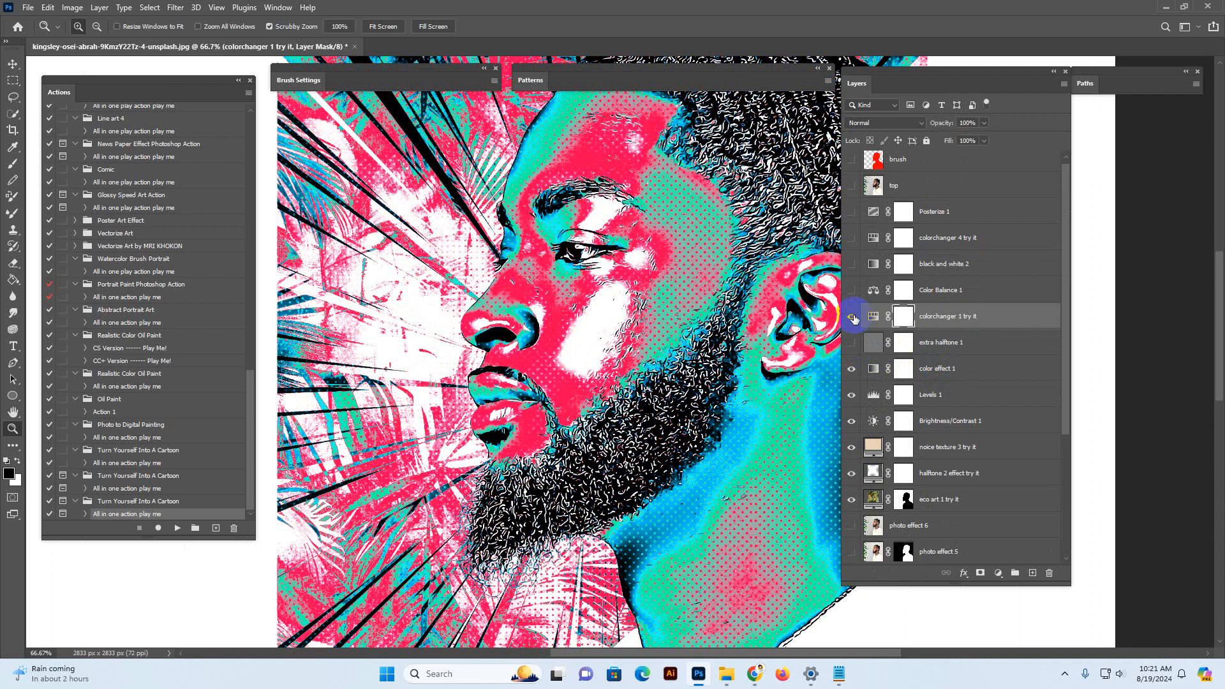
alt+click(707, 311)
drag(755, 324, 715, 322)
alt+click(704, 356)
click(872, 321)
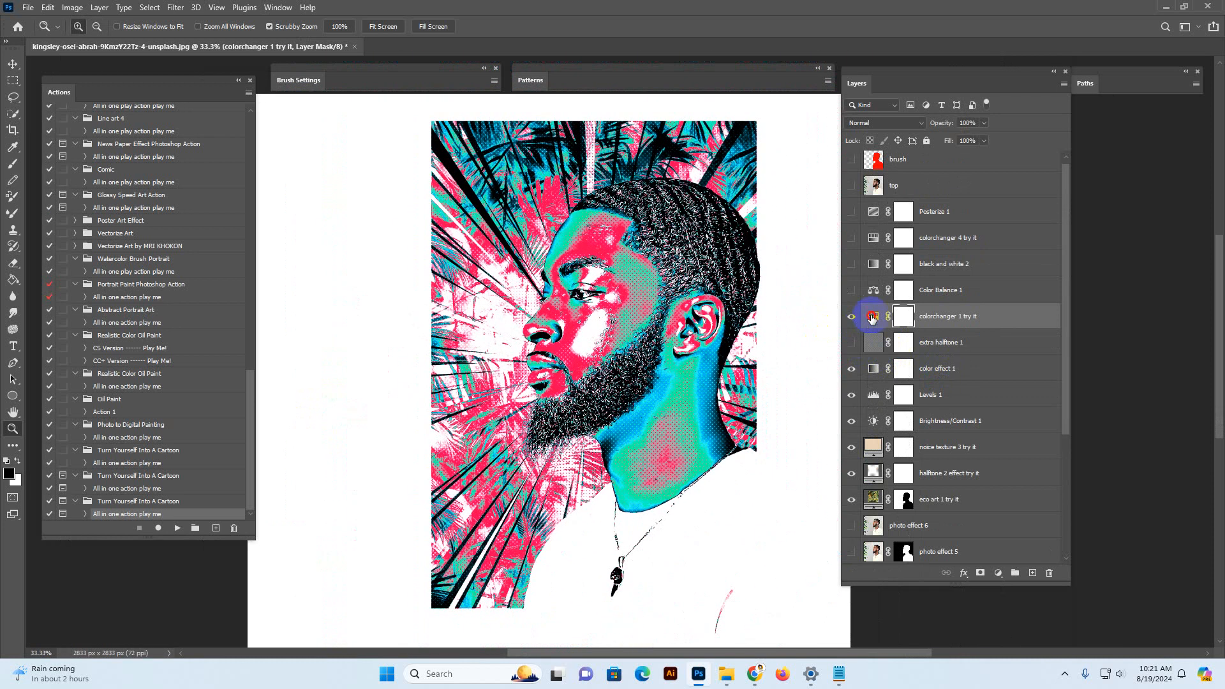
double_click(873, 317)
drag(803, 454, 859, 453)
click(917, 345)
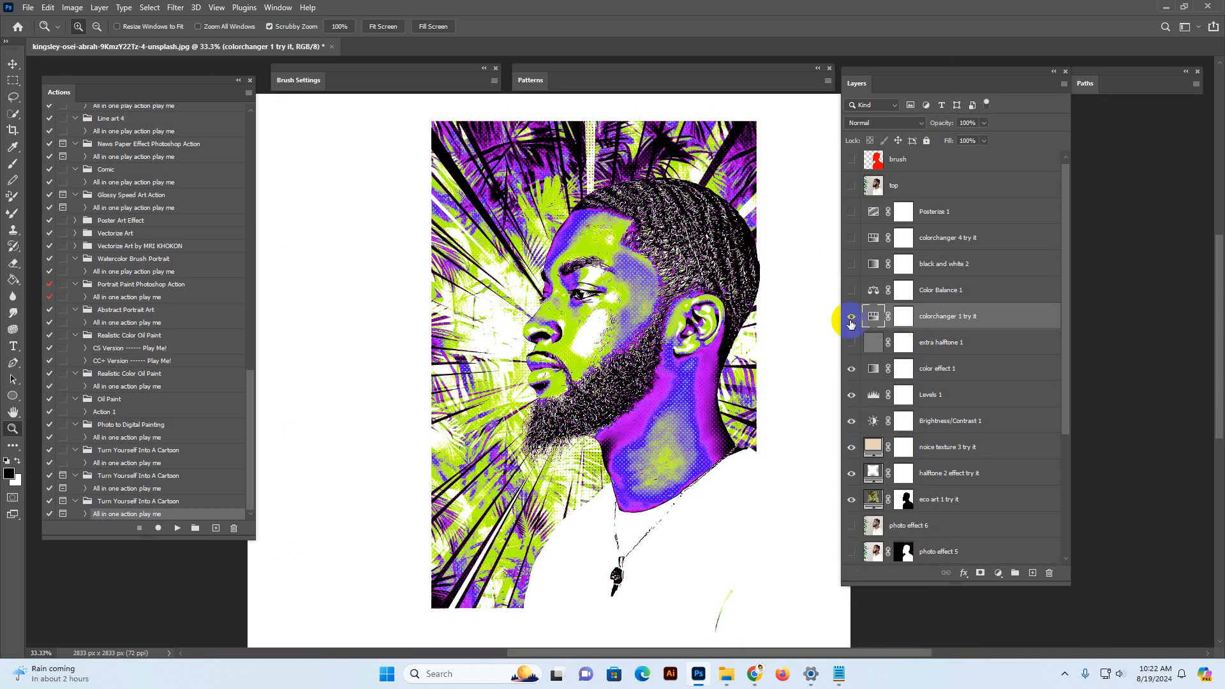
click(853, 318)
Preview the Color Balance 1 and black and white 2 adjustments one at a time, hiding each again
click(849, 291)
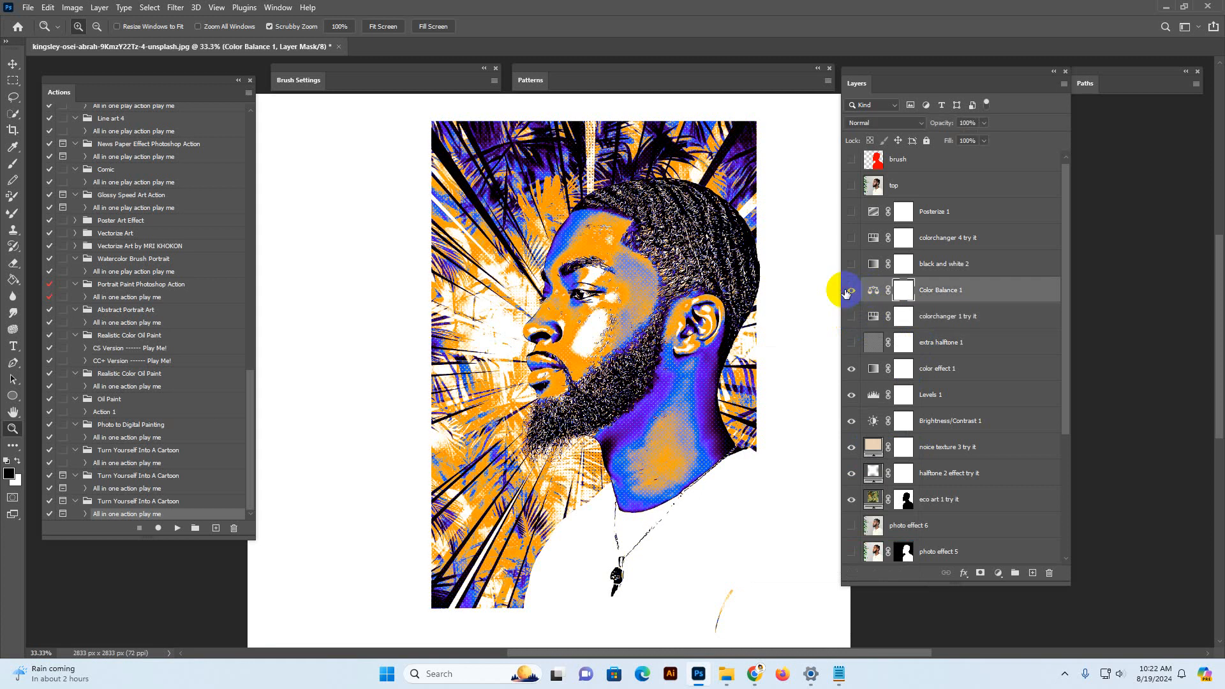
click(850, 291)
click(859, 271)
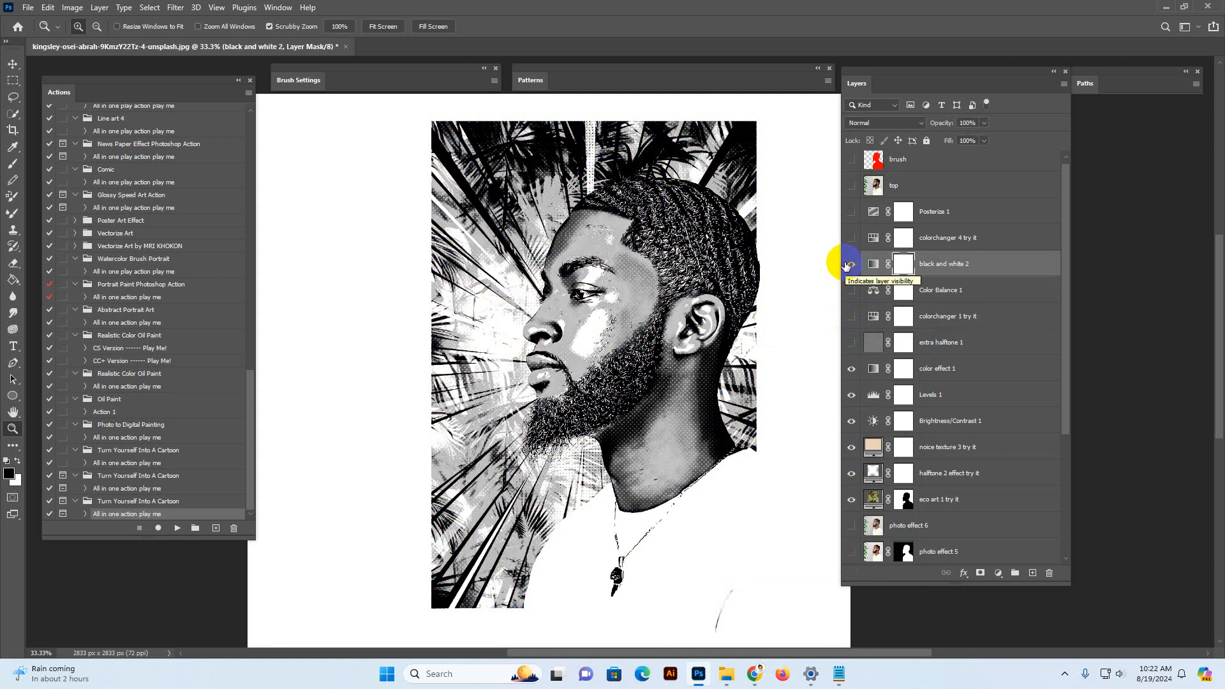
click(850, 264)
Show the colorchanger 4 try it layer and set its hue to 33 for a golden brown tone
click(860, 243)
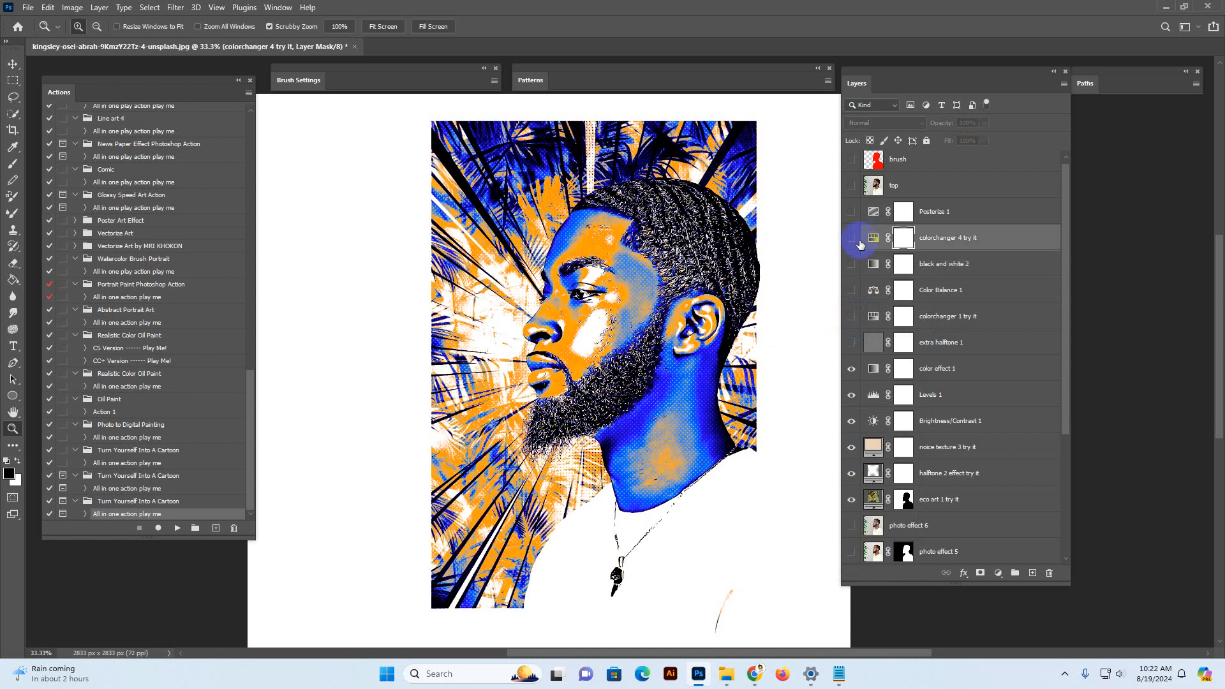
click(849, 238)
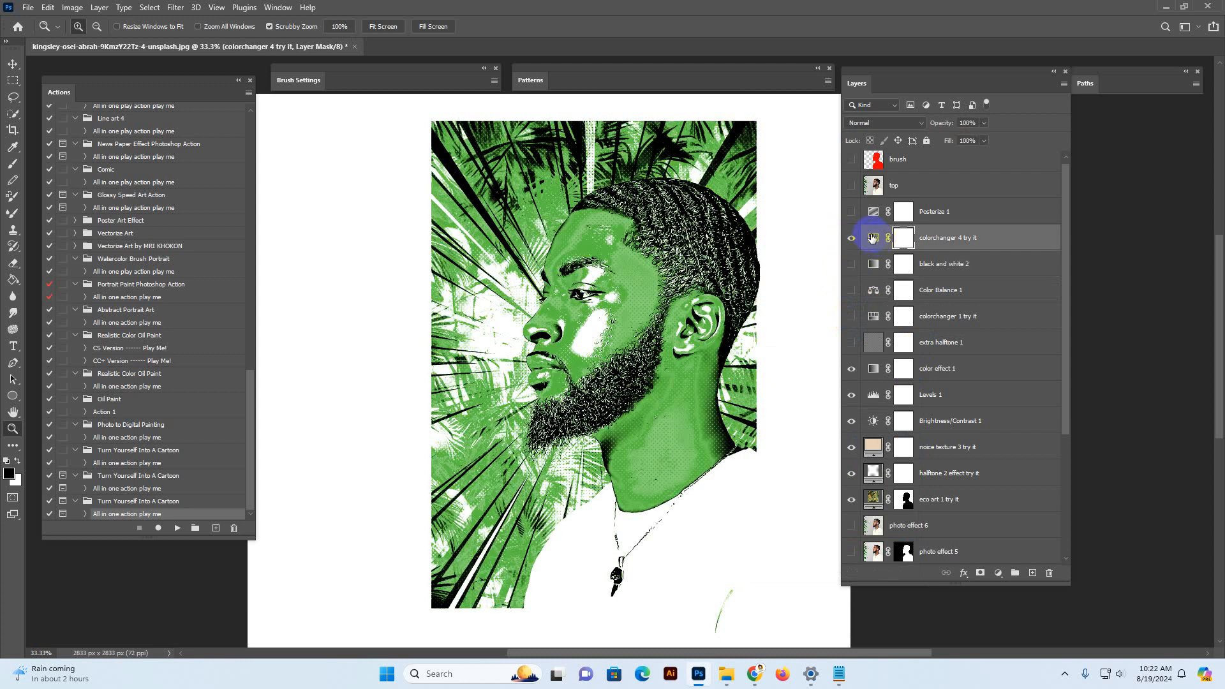
double_click(872, 237)
drag(820, 450, 764, 449)
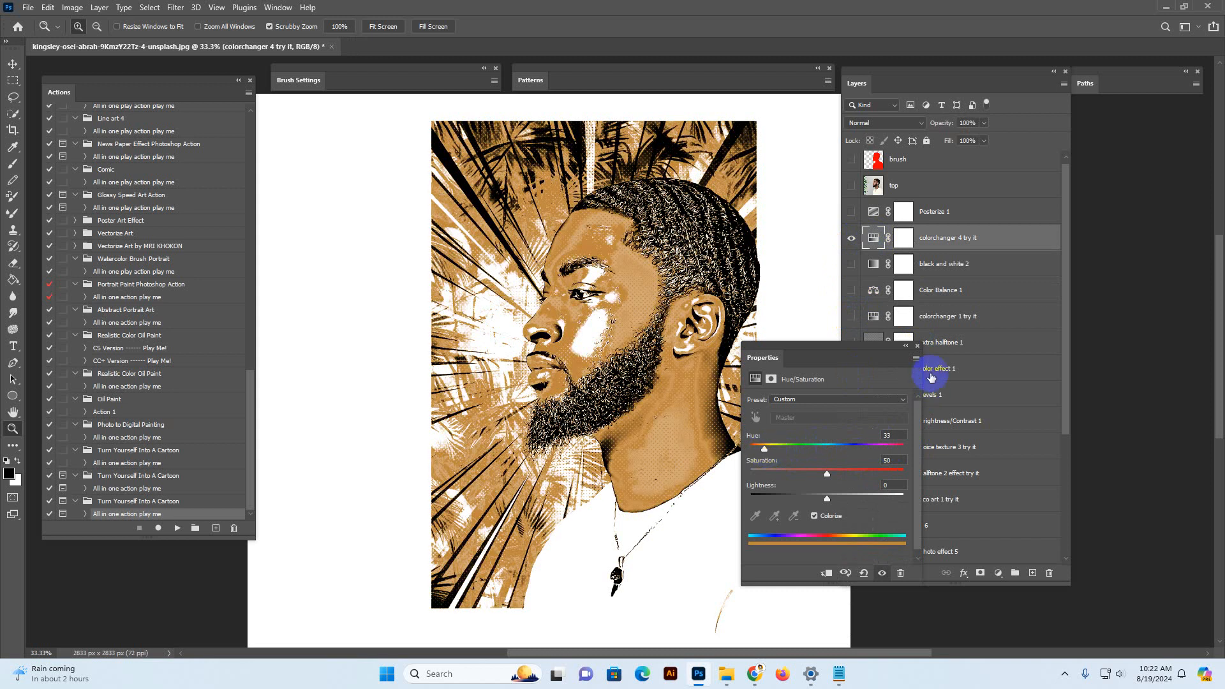
click(916, 346)
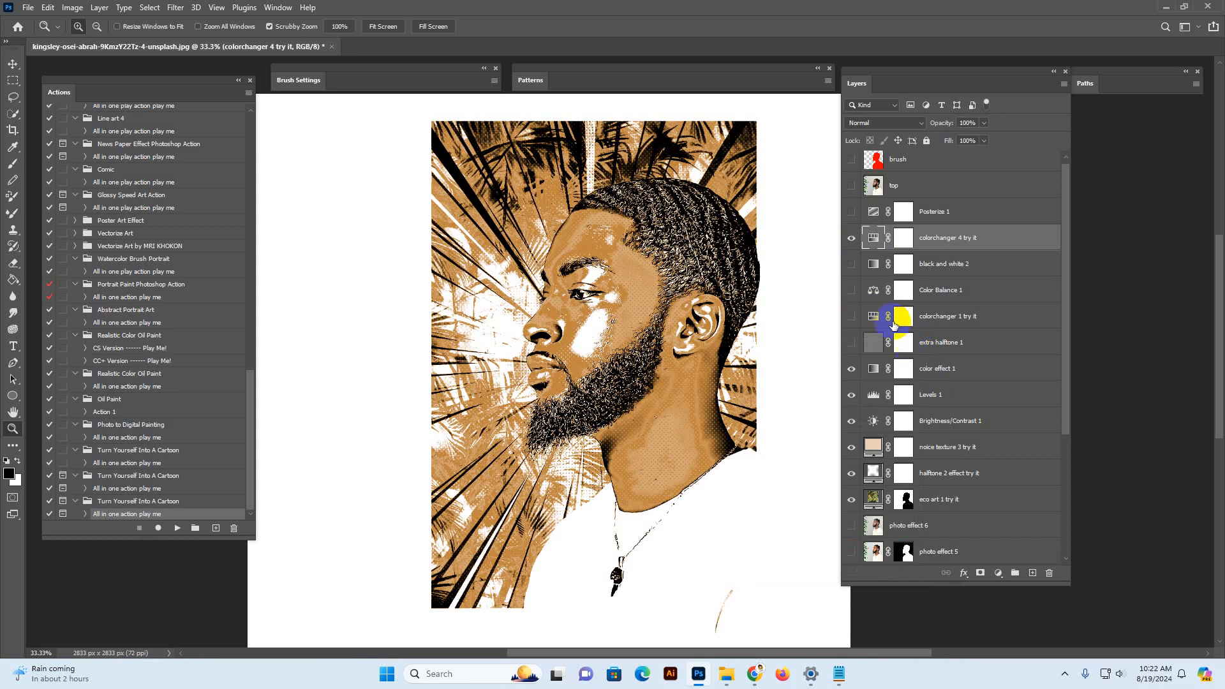
Preview the Posterize 1 adjustment, leaving it hidden, and hide the colorchanger 4 try it layer
click(870, 214)
click(852, 212)
click(853, 215)
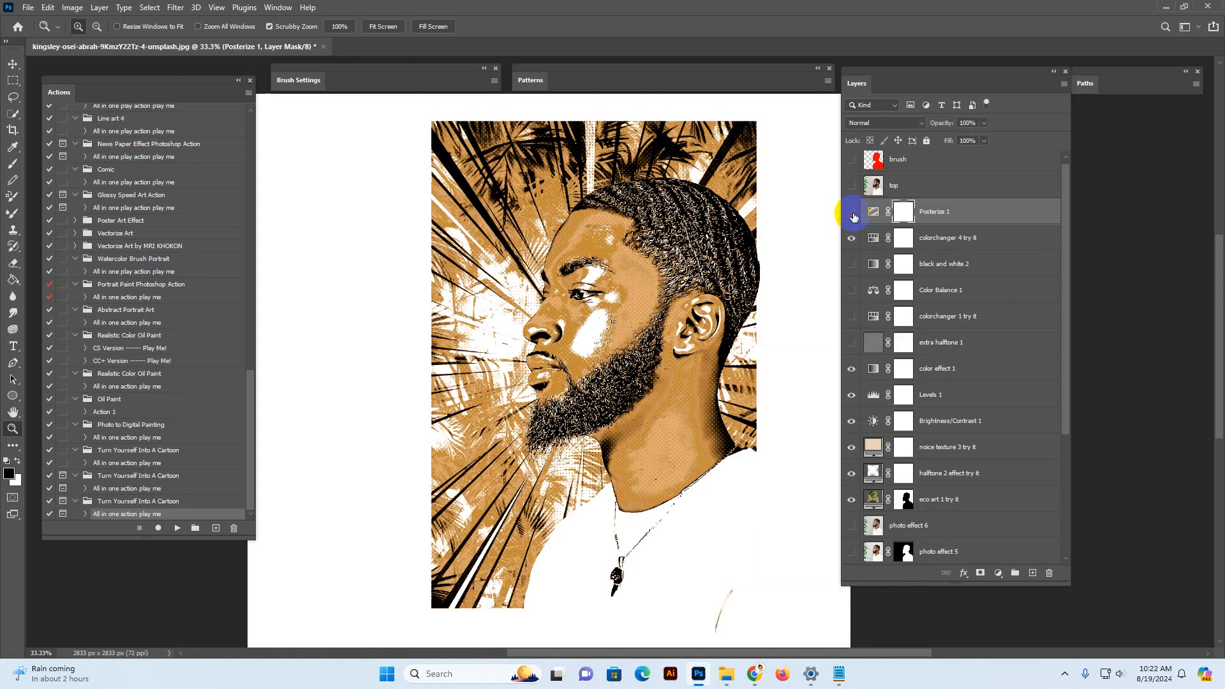
click(852, 214)
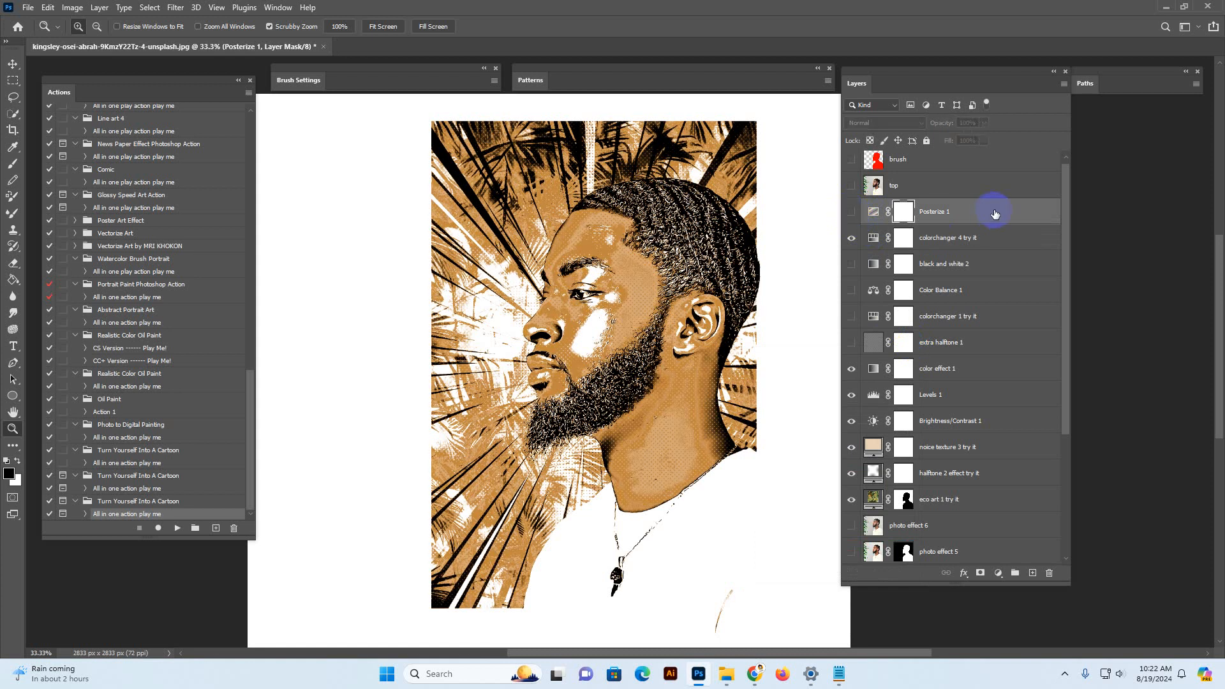
click(871, 238)
Hide the backgorun dcolor 1 layer and the original Background layer at the bottom of the layer stack
scroll(963, 391, down, 3)
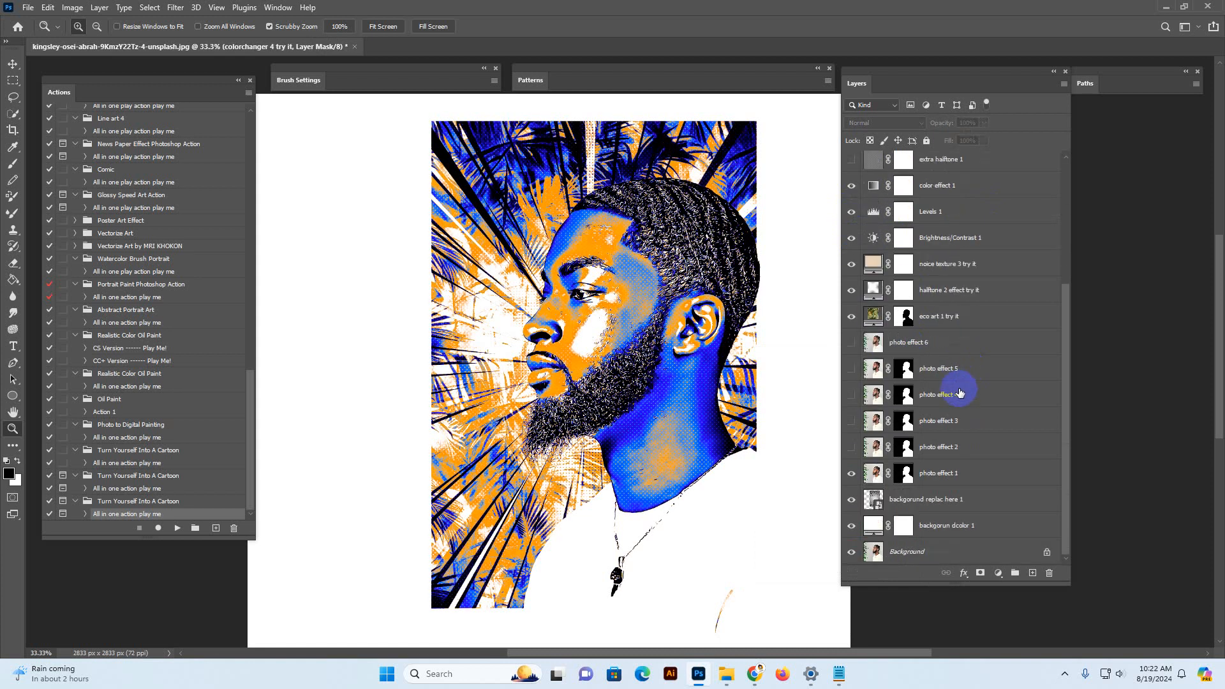
click(912, 508)
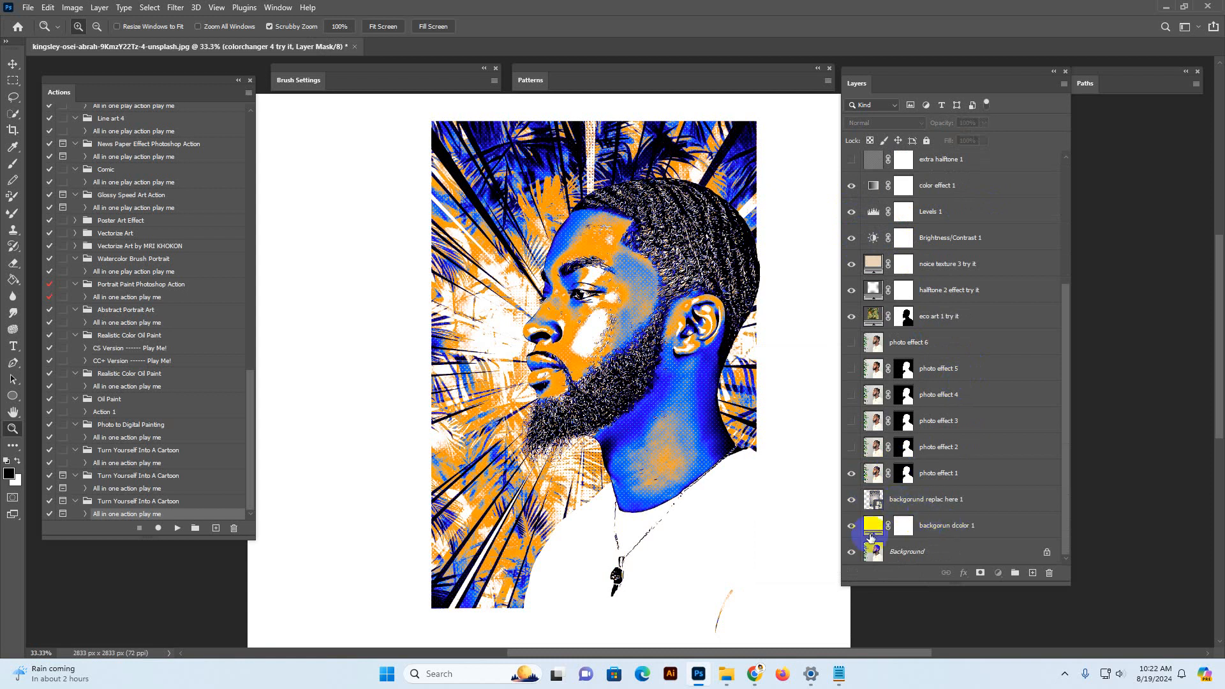
click(923, 525)
click(851, 525)
click(897, 552)
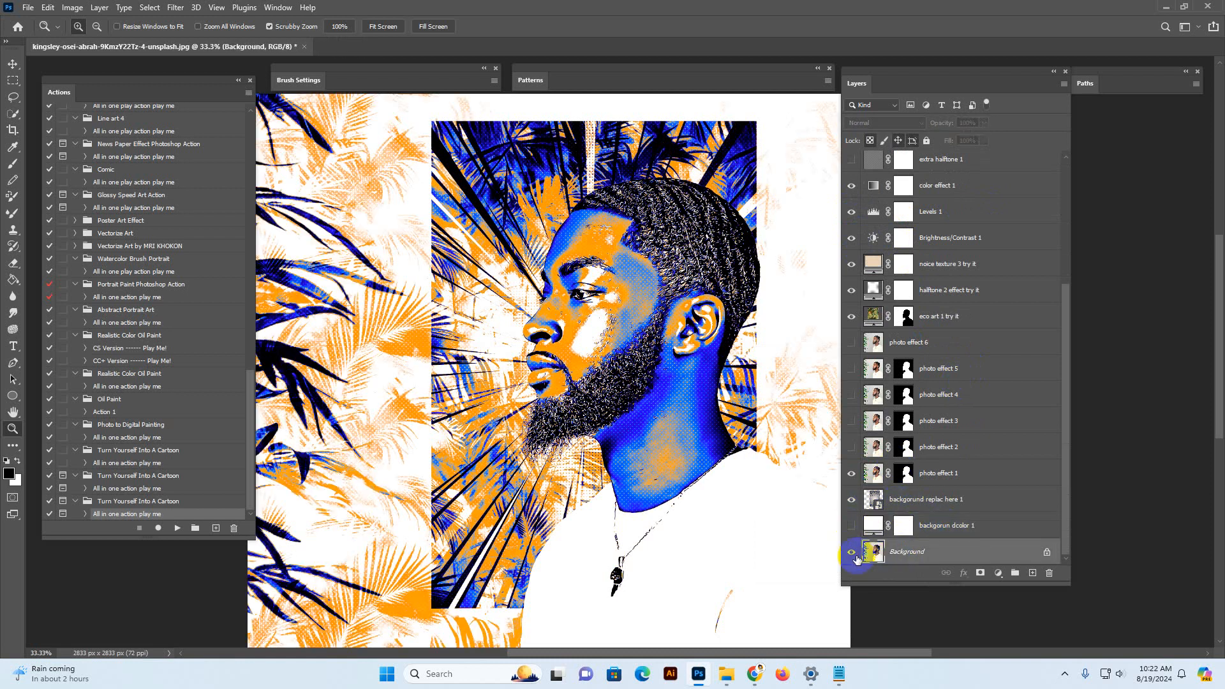
click(852, 553)
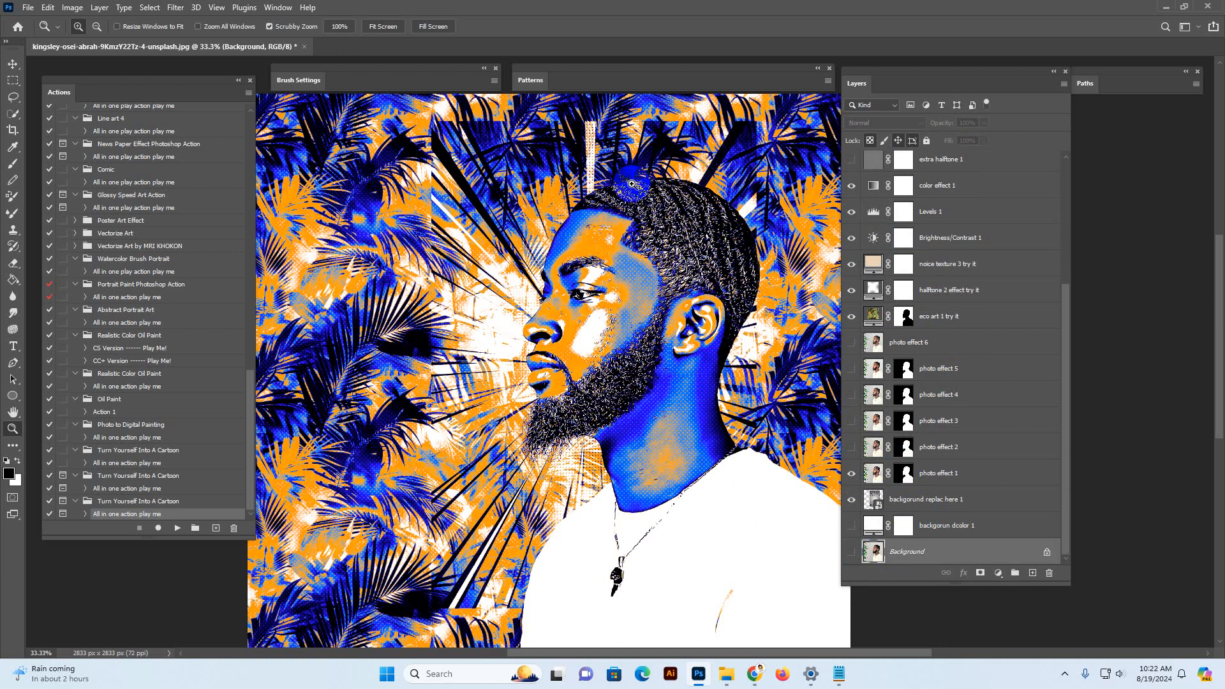
Move the eco art 1 try it layer directly above backgorund replac here 1 and clip it to that layer
click(978, 318)
drag(968, 338, 969, 477)
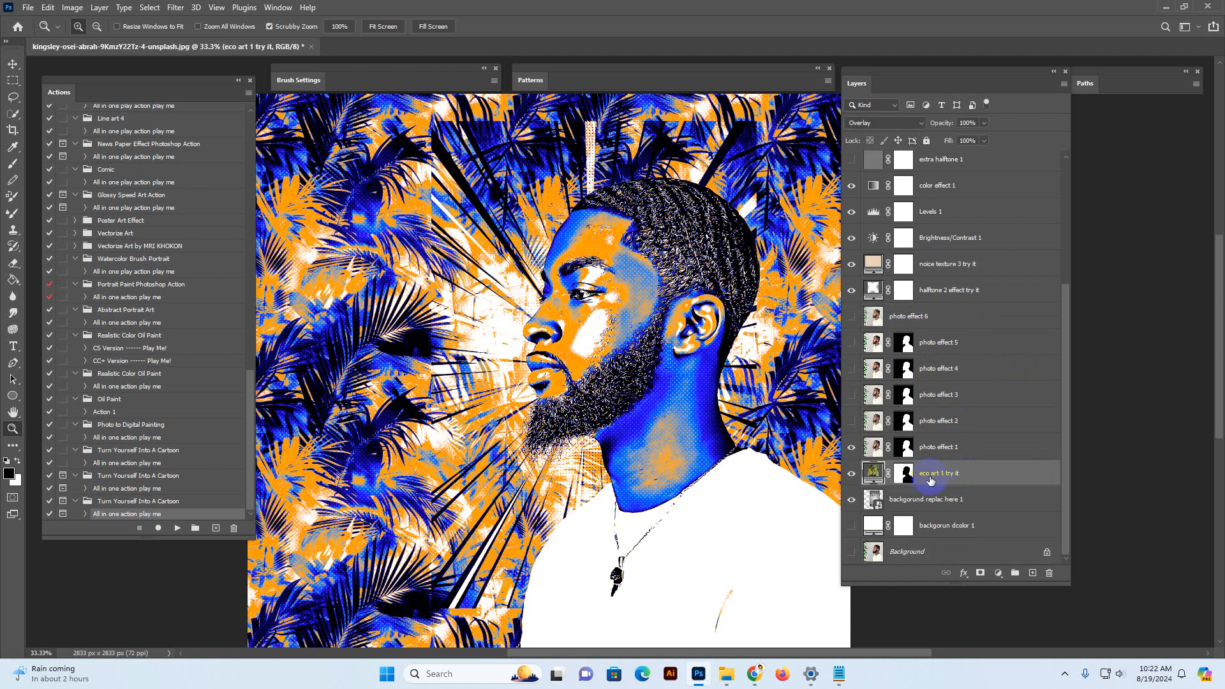
right_click(1010, 475)
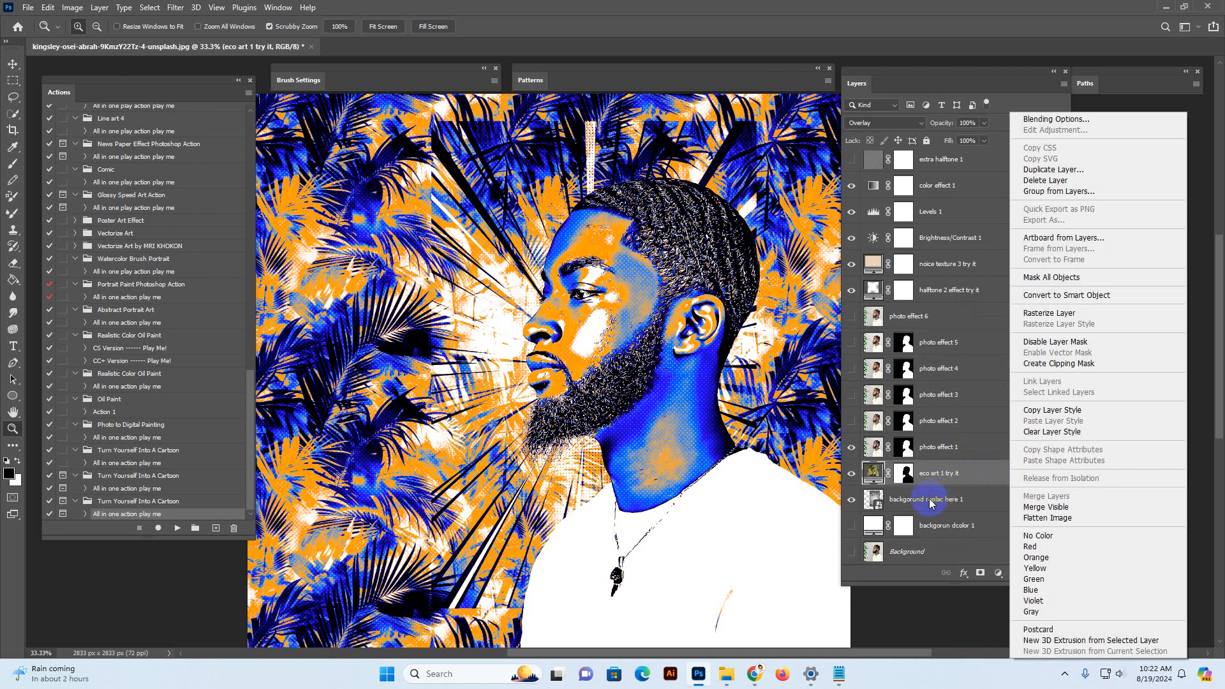
click(929, 504)
right_click(1013, 475)
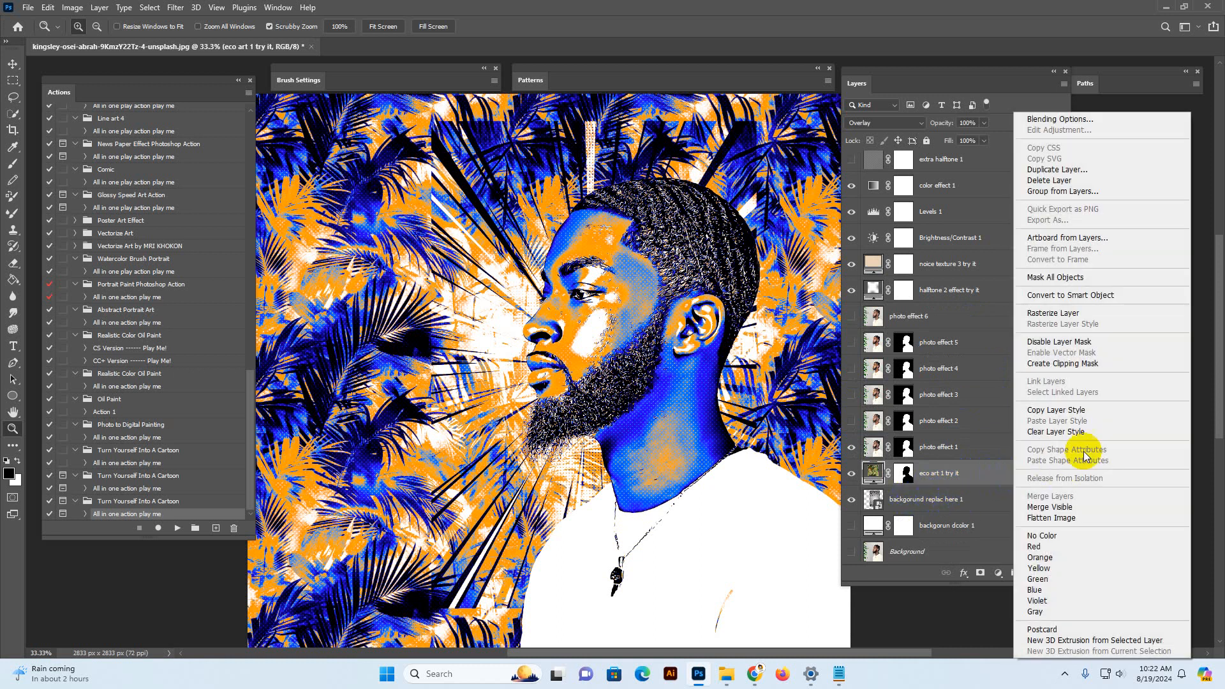
click(1057, 365)
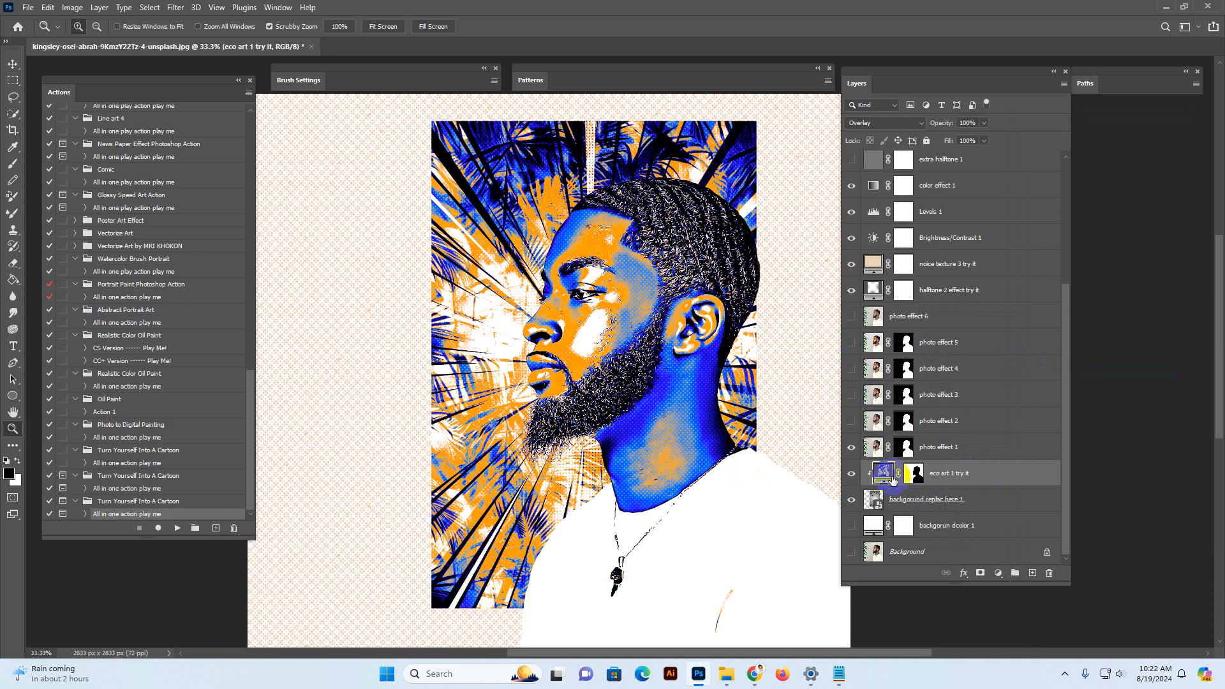
Replace the halftone 2 effect try it layer's mask with one limited to the outline of the backgorund replac here 1 layer
click(906, 292)
click(903, 265)
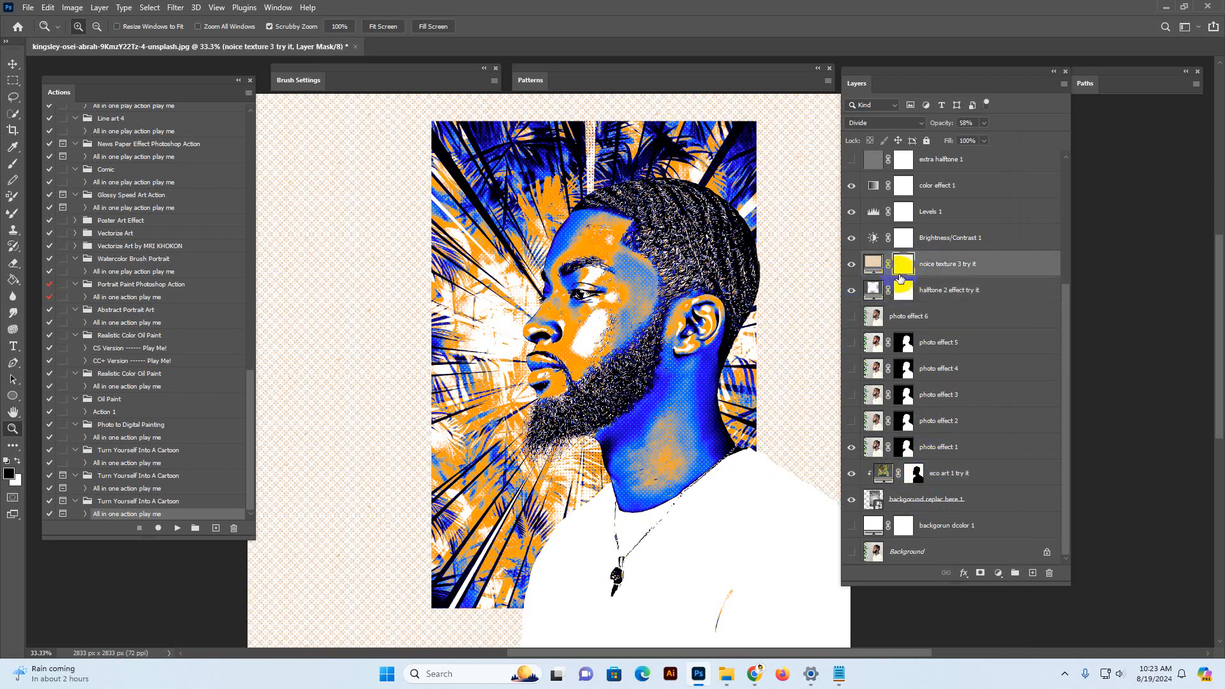
click(904, 292)
click(874, 501)
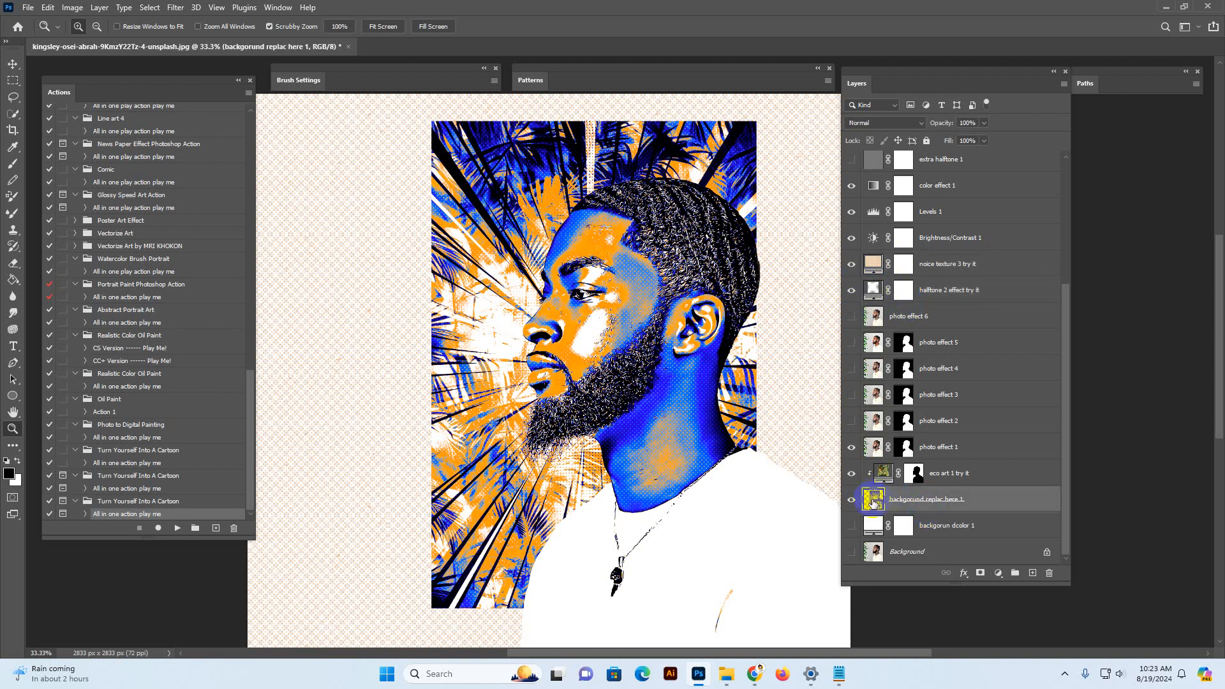
ctrl+click(874, 501)
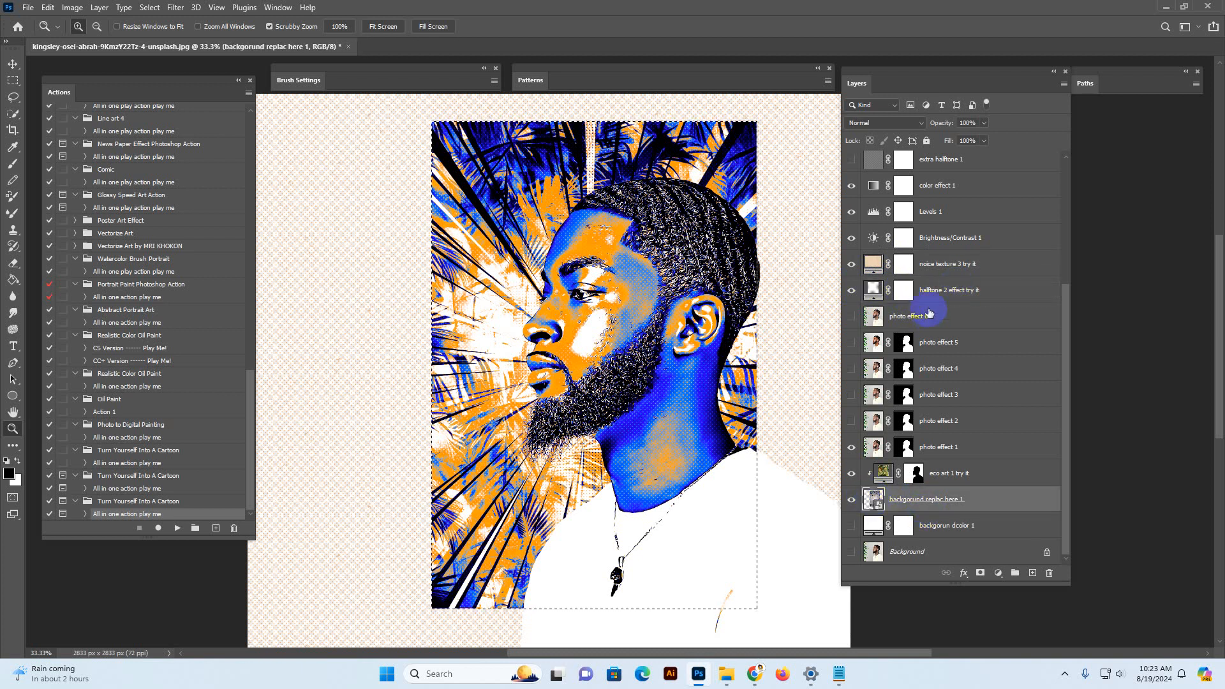
right_click(904, 290)
click(919, 305)
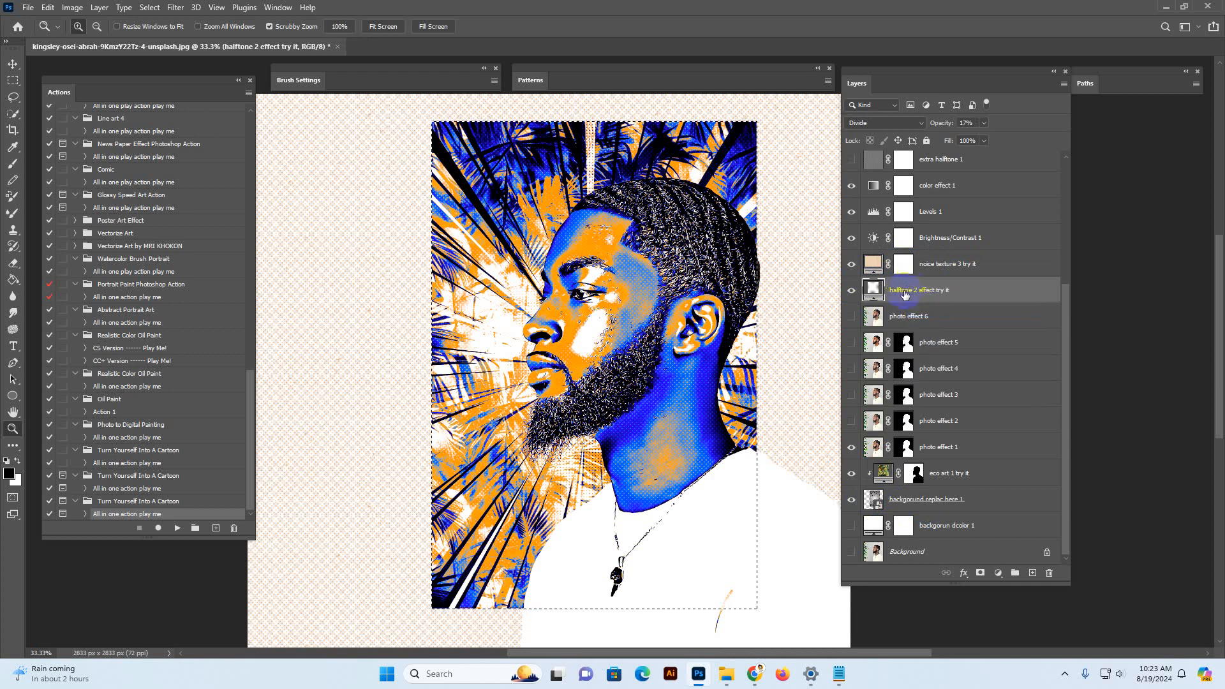
click(980, 573)
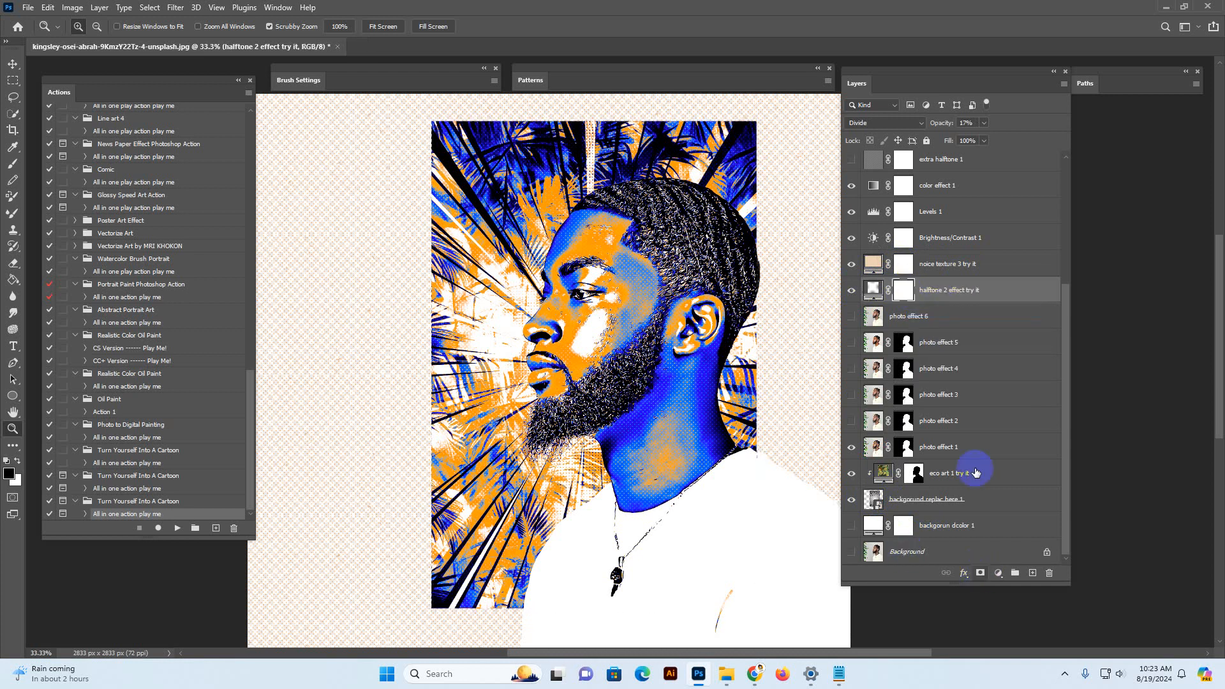
ctrl+click(903, 291)
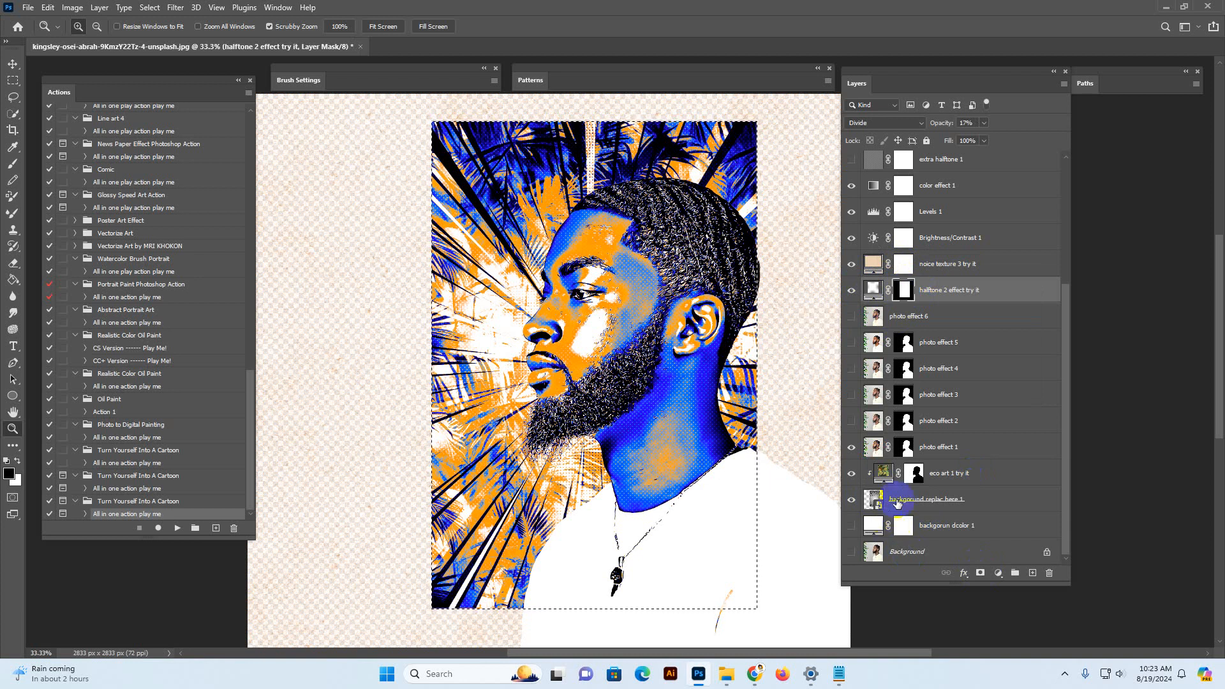
Delete the noice texture 3 try it layer's mask and add a new one from the replacement background's rectangular selection
click(904, 263)
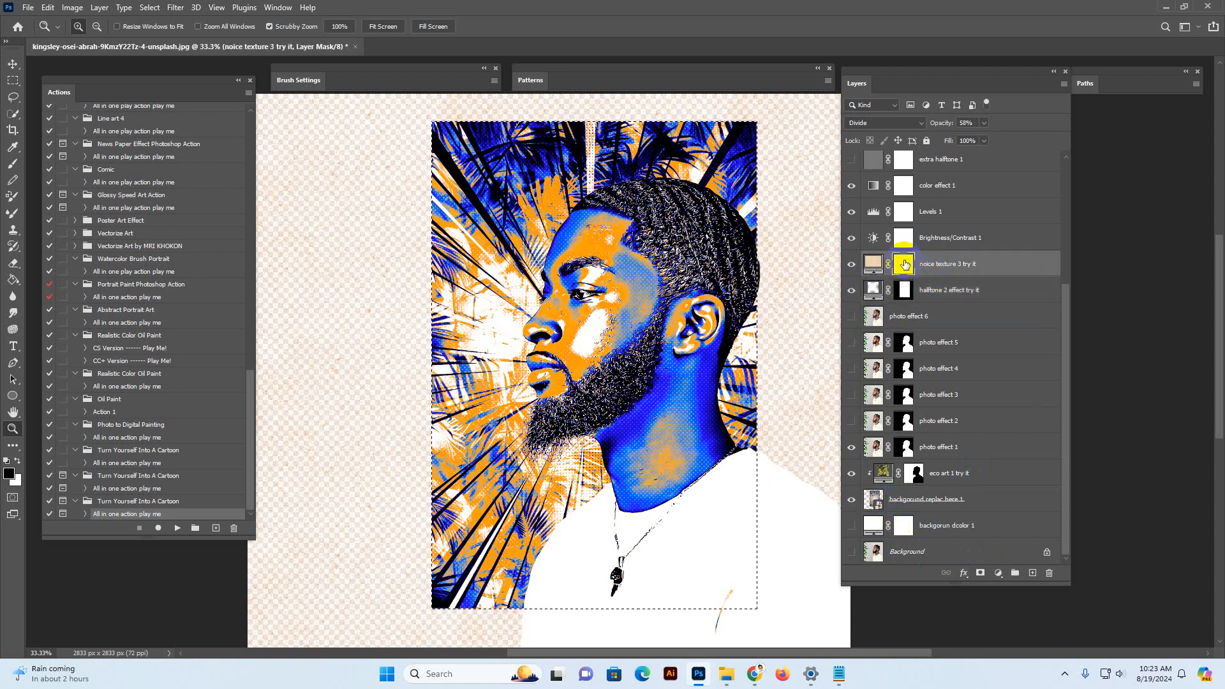
right_click(904, 264)
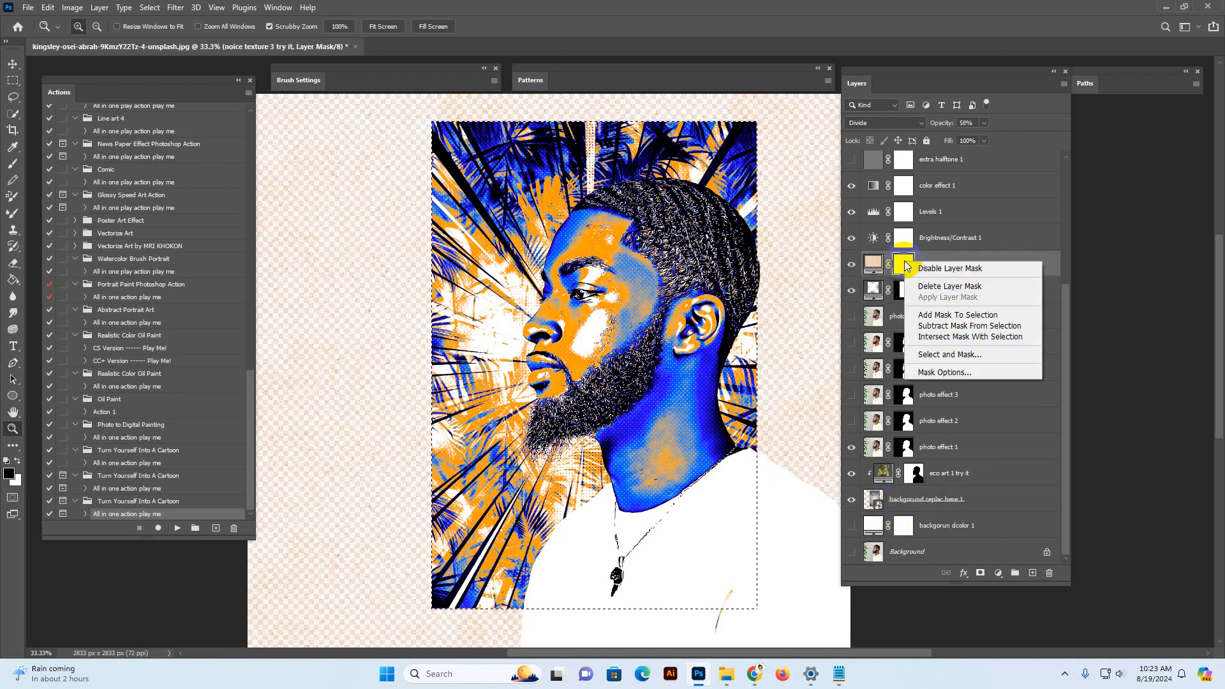
click(950, 287)
click(981, 574)
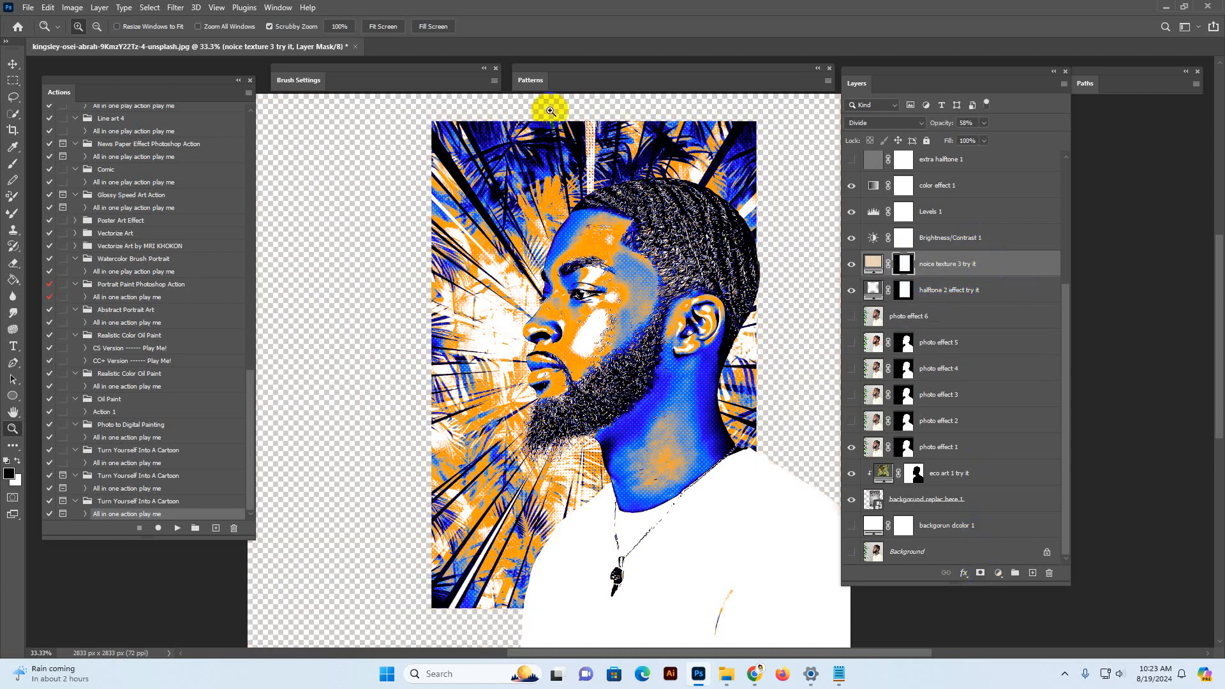
click(28, 9)
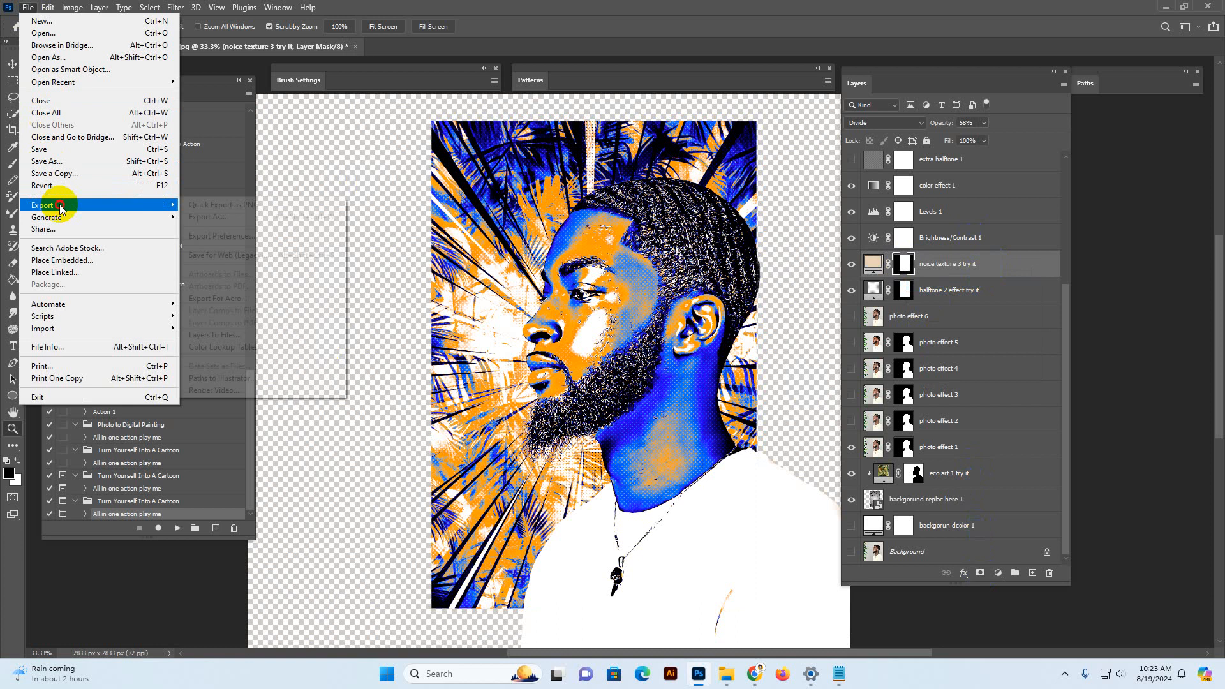
mouse_move(51, 204)
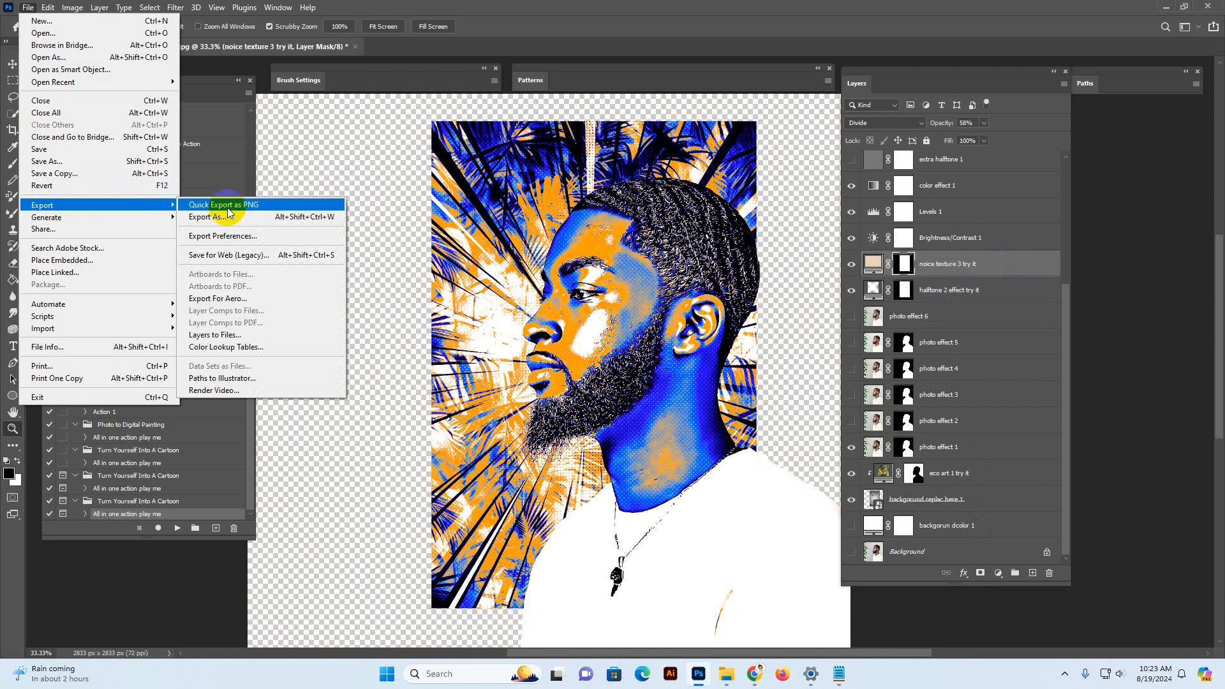
click(997, 266)
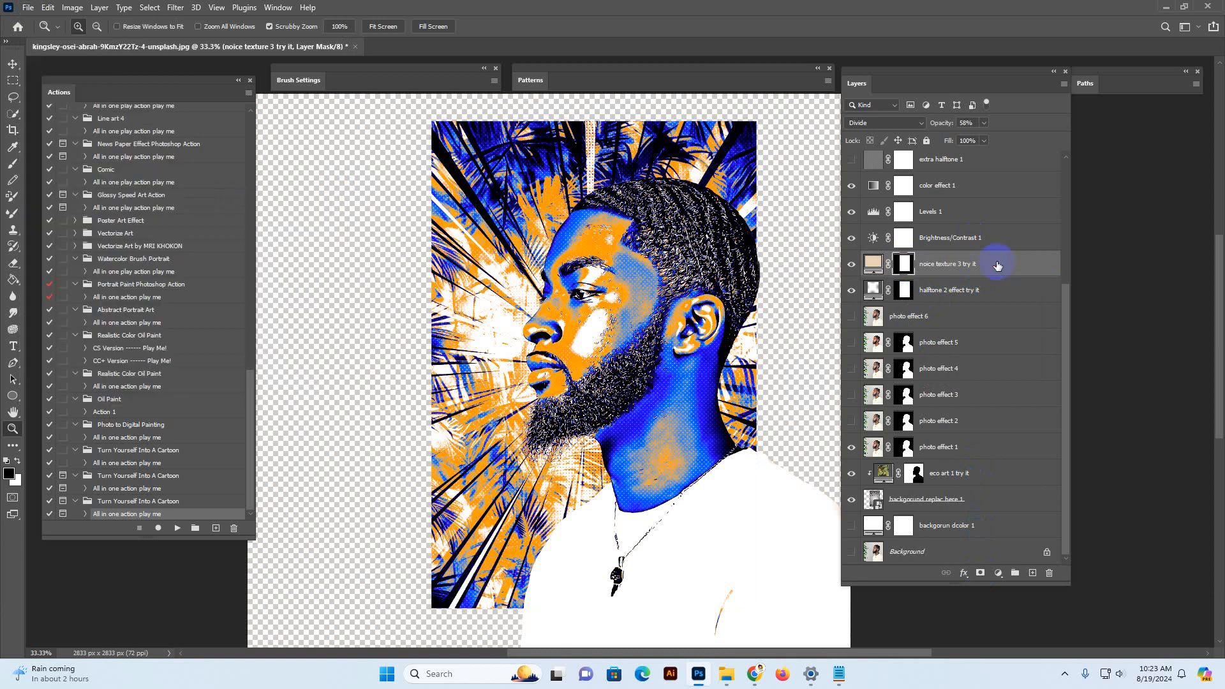
click(879, 187)
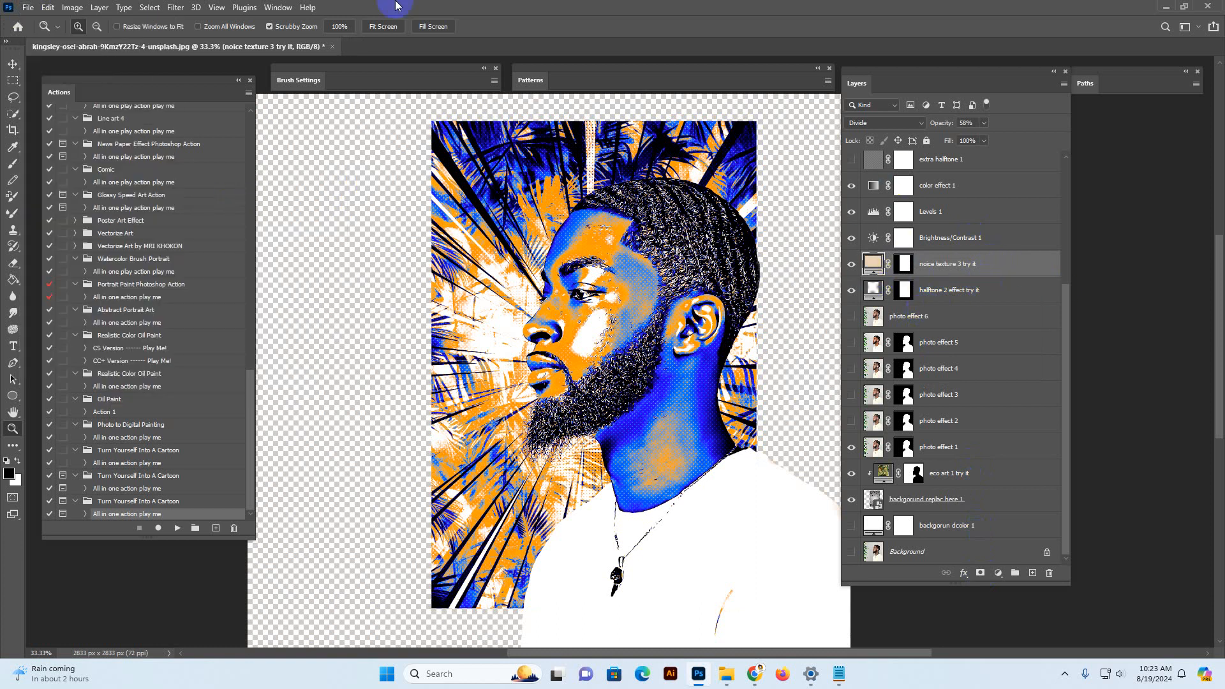
Close the current document without saving and open the woman-in-dark-dress photo from the Turn Yourself Into A Cartoon folder in Photoshop
click(331, 47)
click(613, 249)
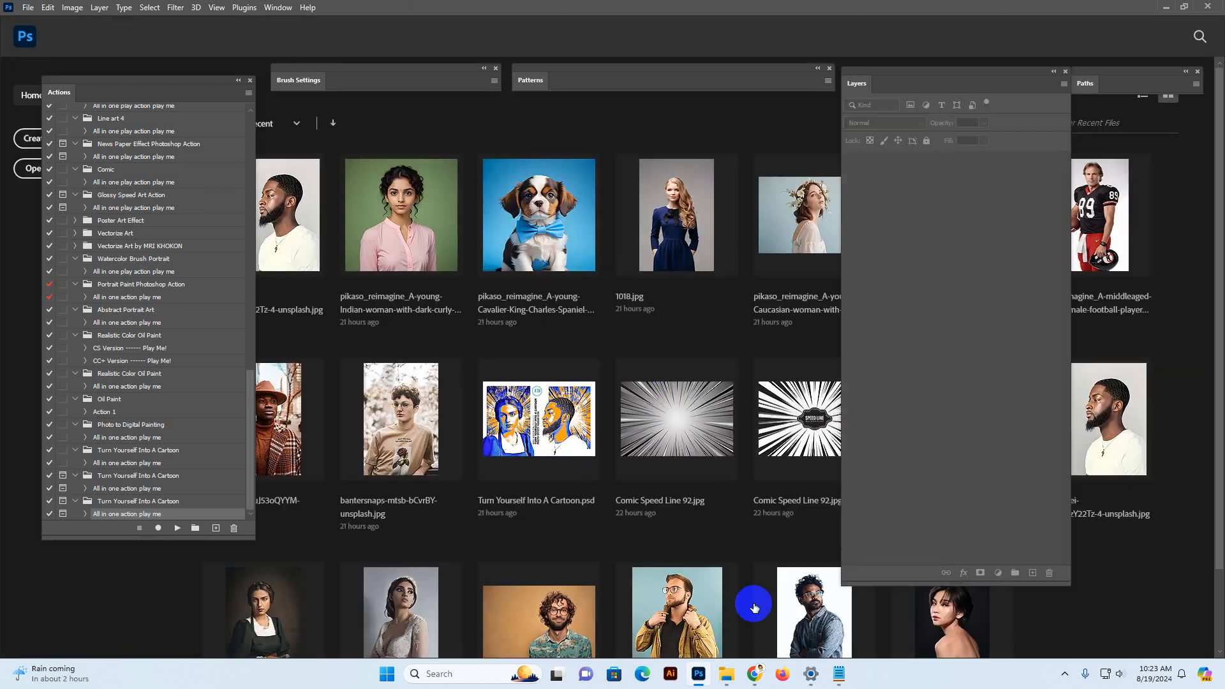
mouse_move(727, 673)
click(735, 638)
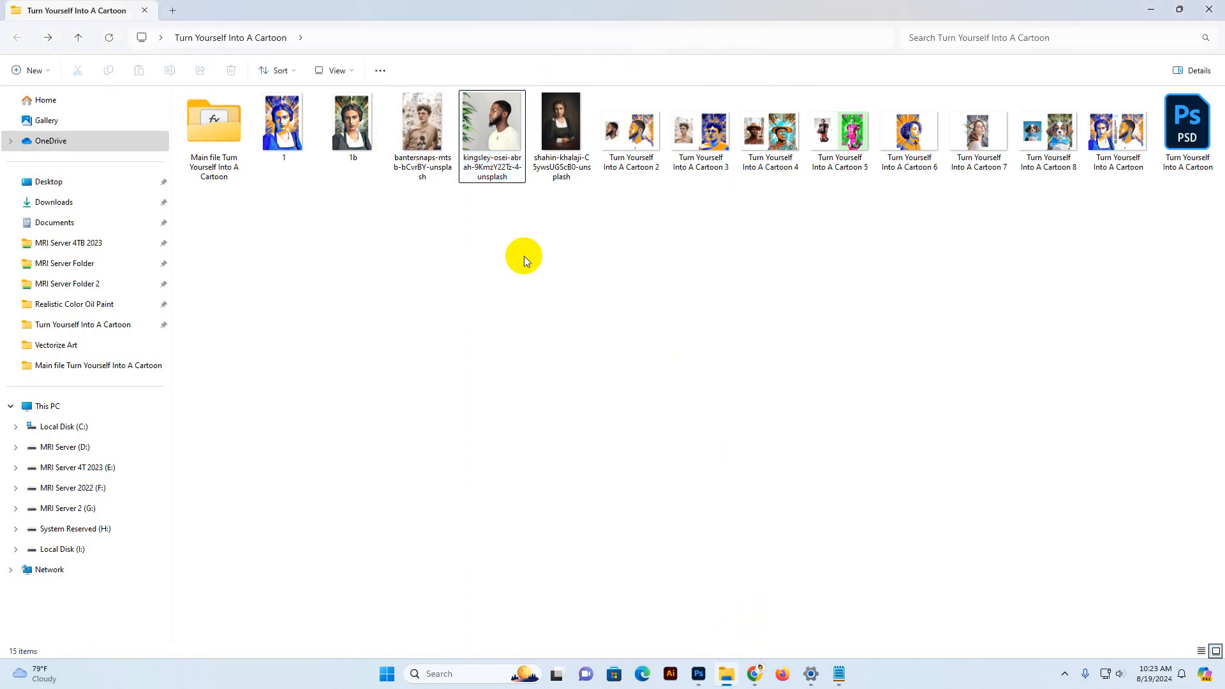
drag(578, 131, 724, 109)
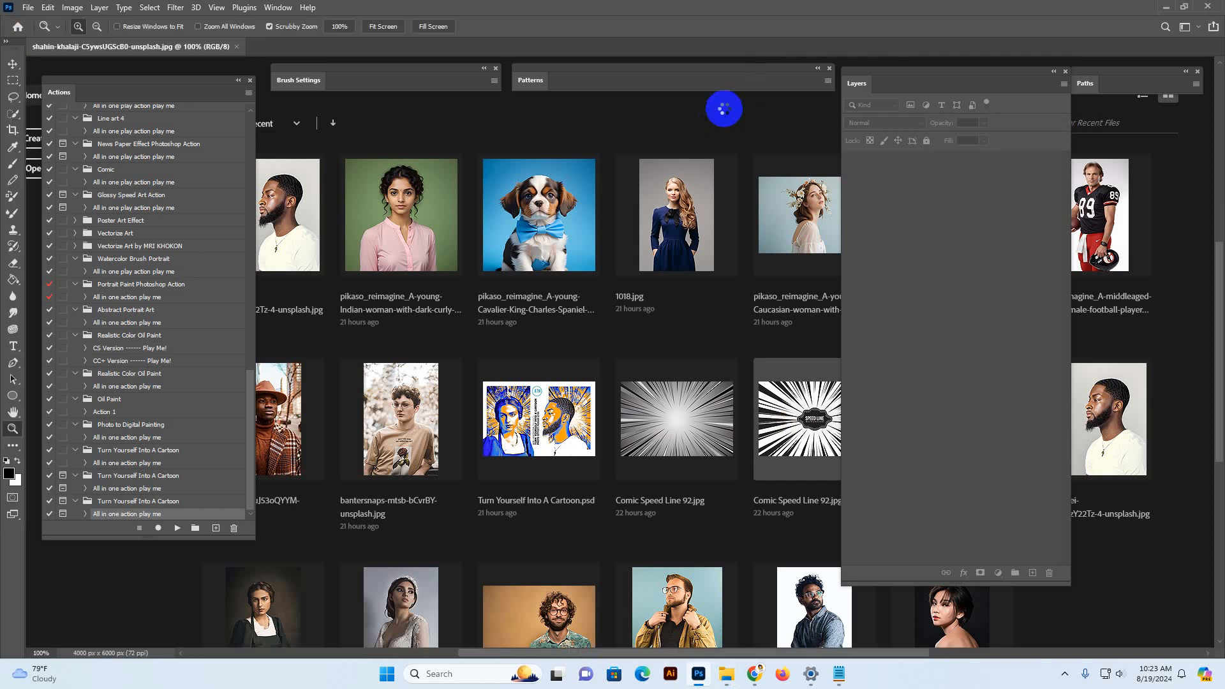
Crop away the table area below the woman's hands, keeping the full width, to about 4000 by 4832 px
key(c)
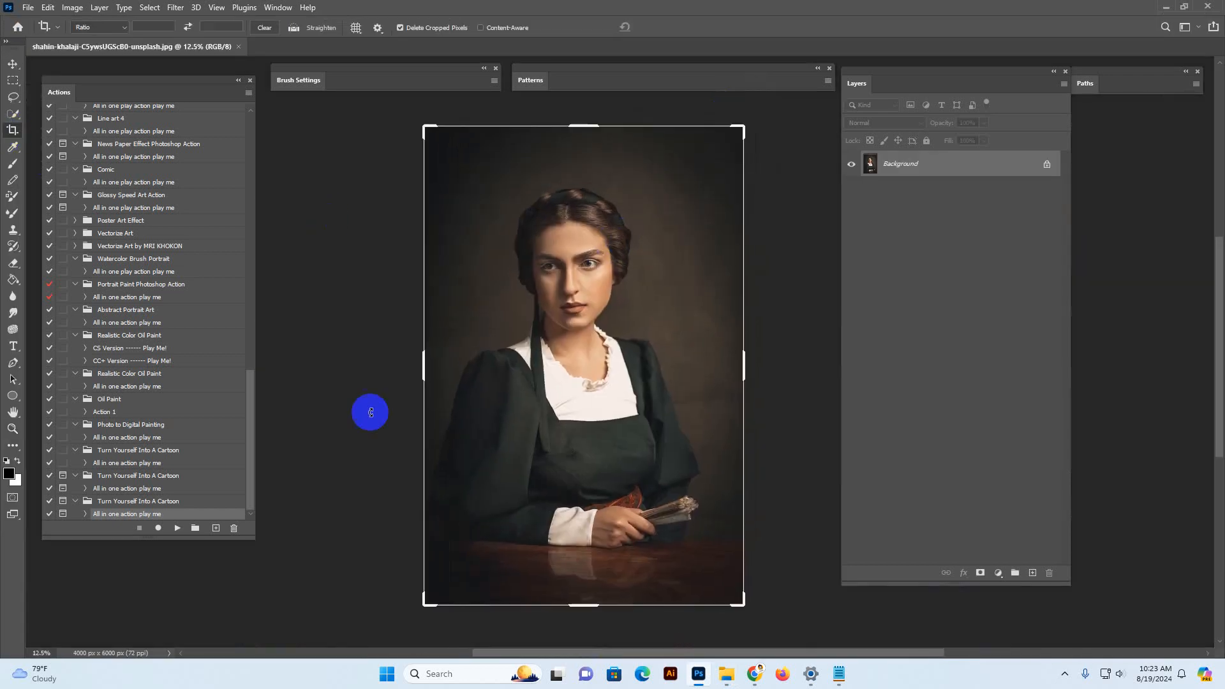
drag(583, 603, 585, 579)
drag(585, 564, 584, 559)
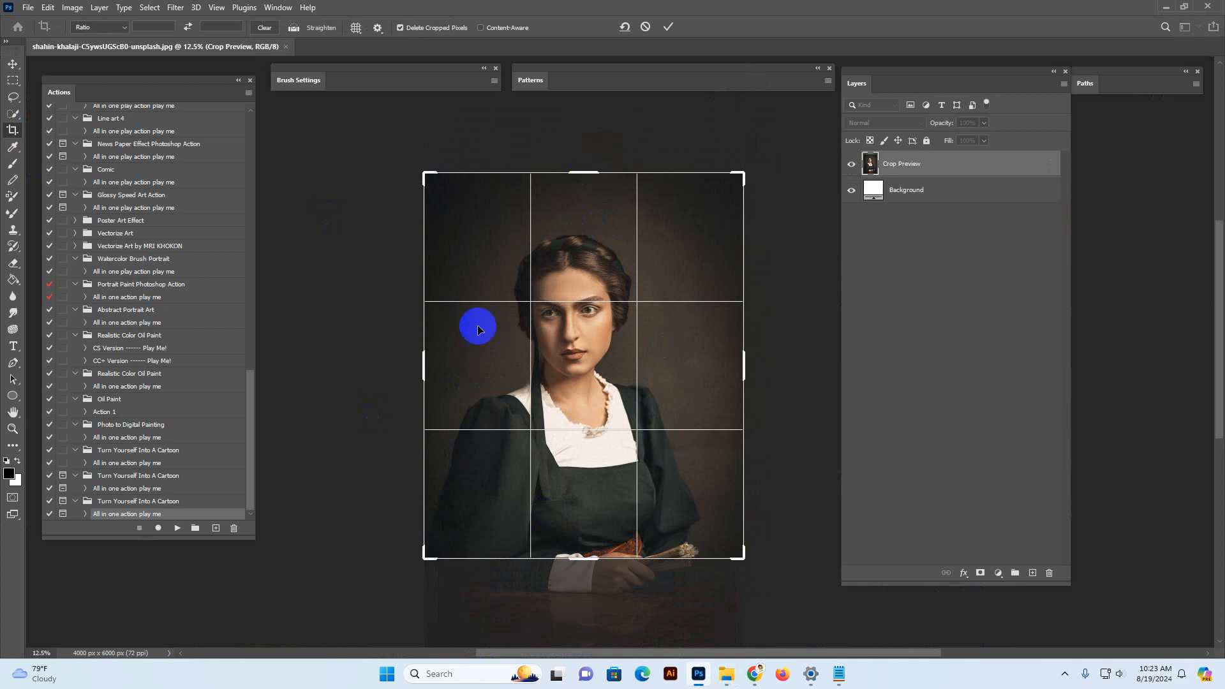
click(13, 64)
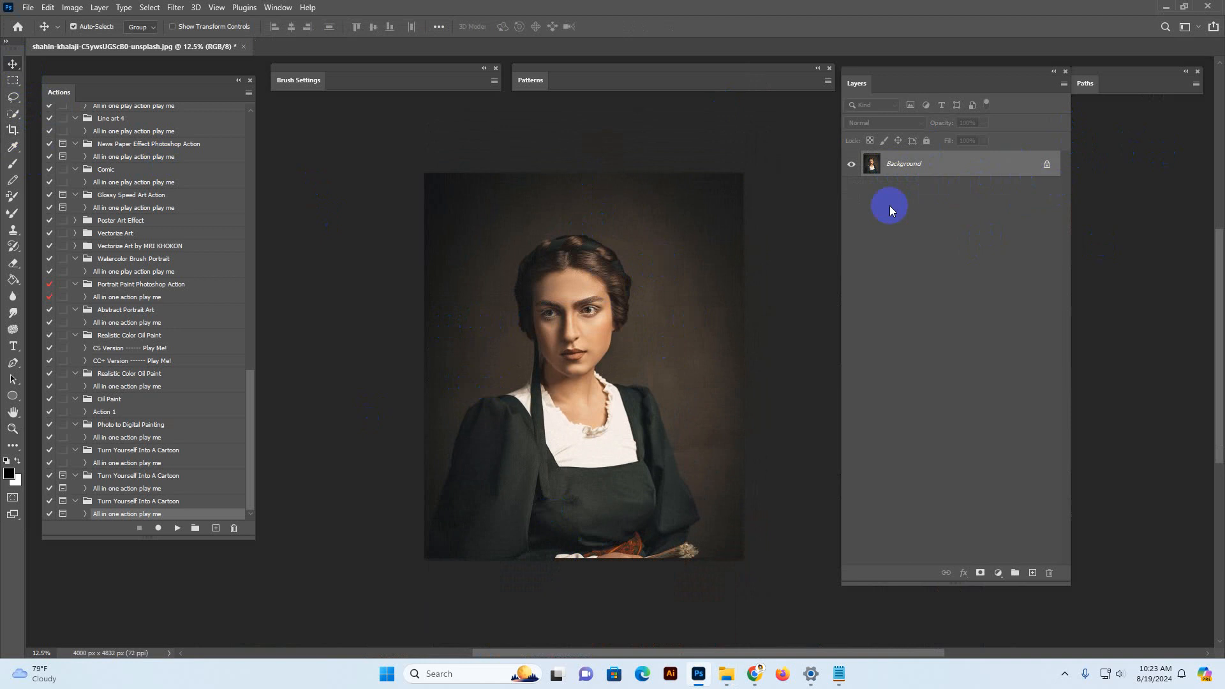
Narrow the Layers panel slightly and select the woman automatically with Select Subject
drag(844, 581, 873, 575)
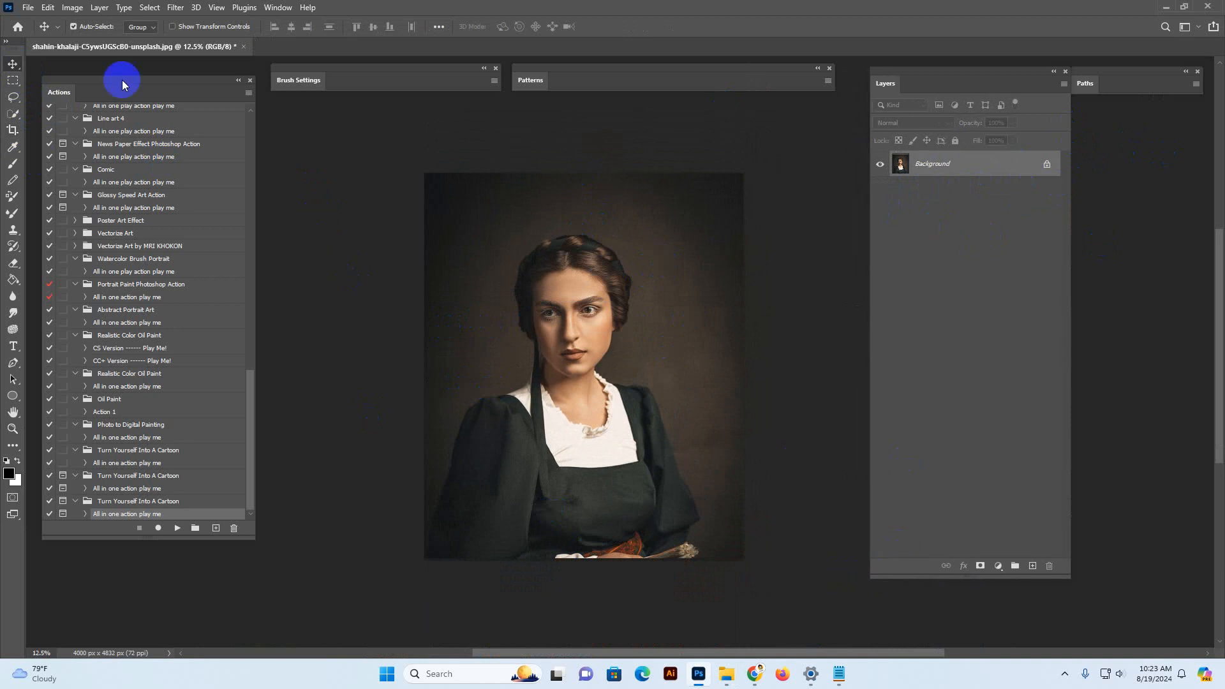
click(12, 113)
click(367, 28)
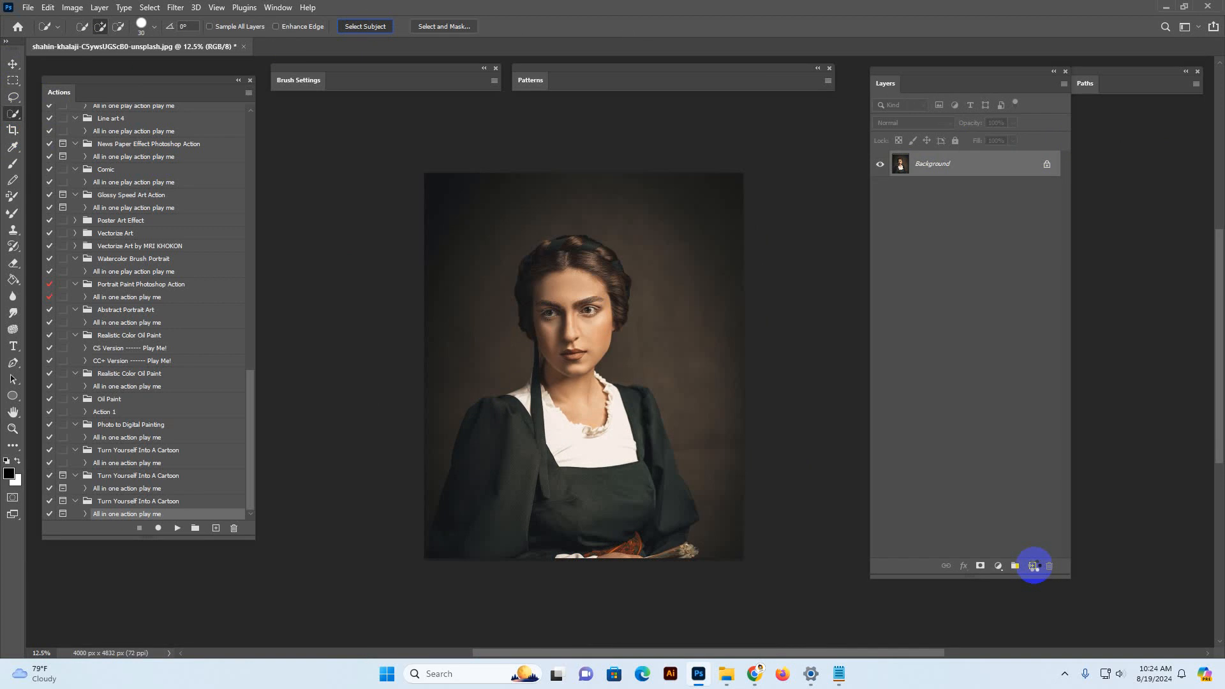
Add a new layer above the Background and name it brush
click(1034, 566)
click(923, 164)
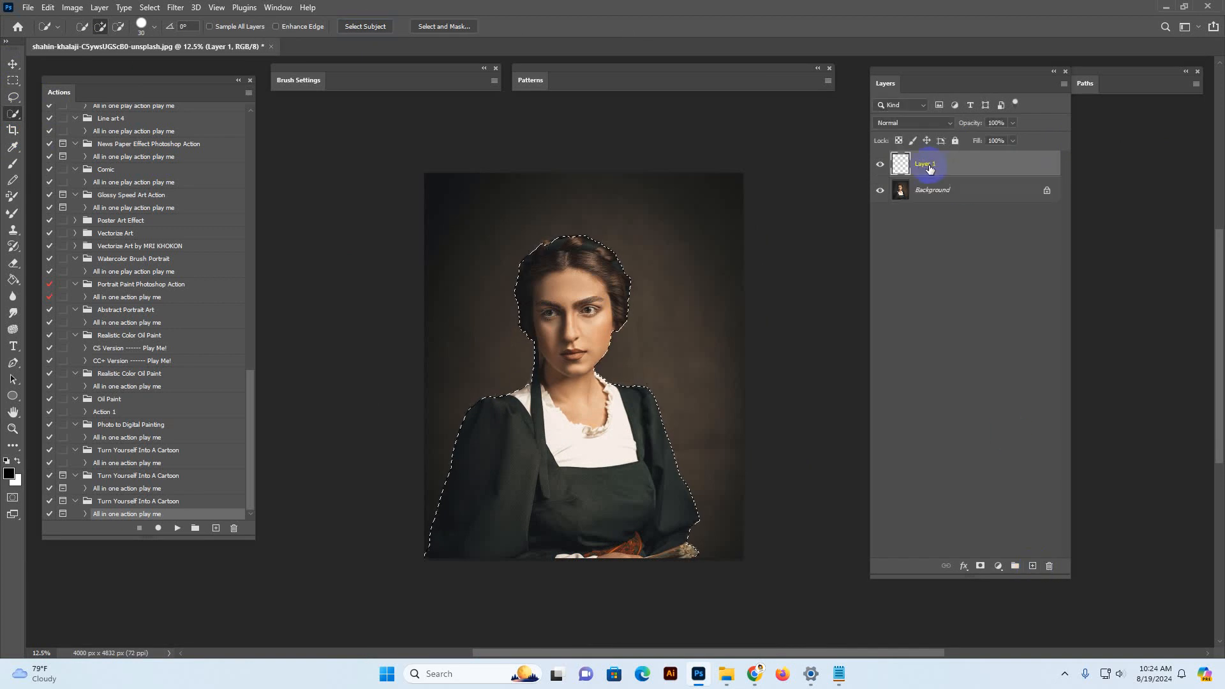
text(brus)
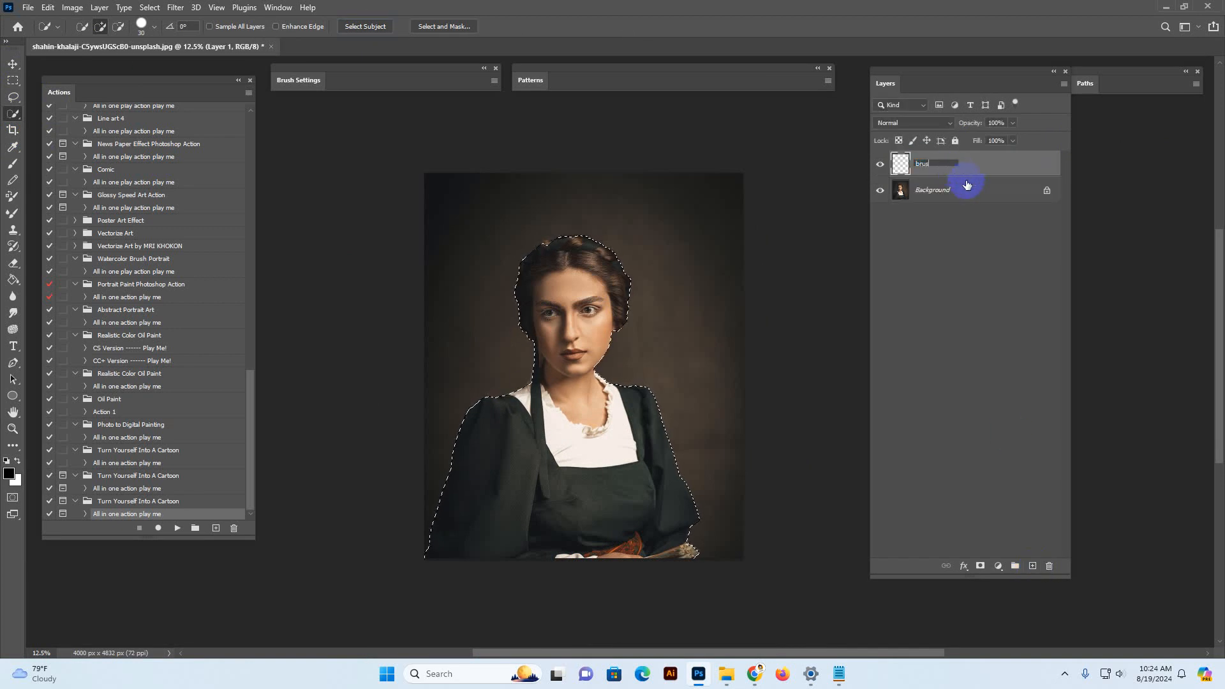
text(h)
key(Return)
Set the foreground color to red and fill the selected woman's silhouette on the brush layer with the Paint Bucket tool
click(13, 279)
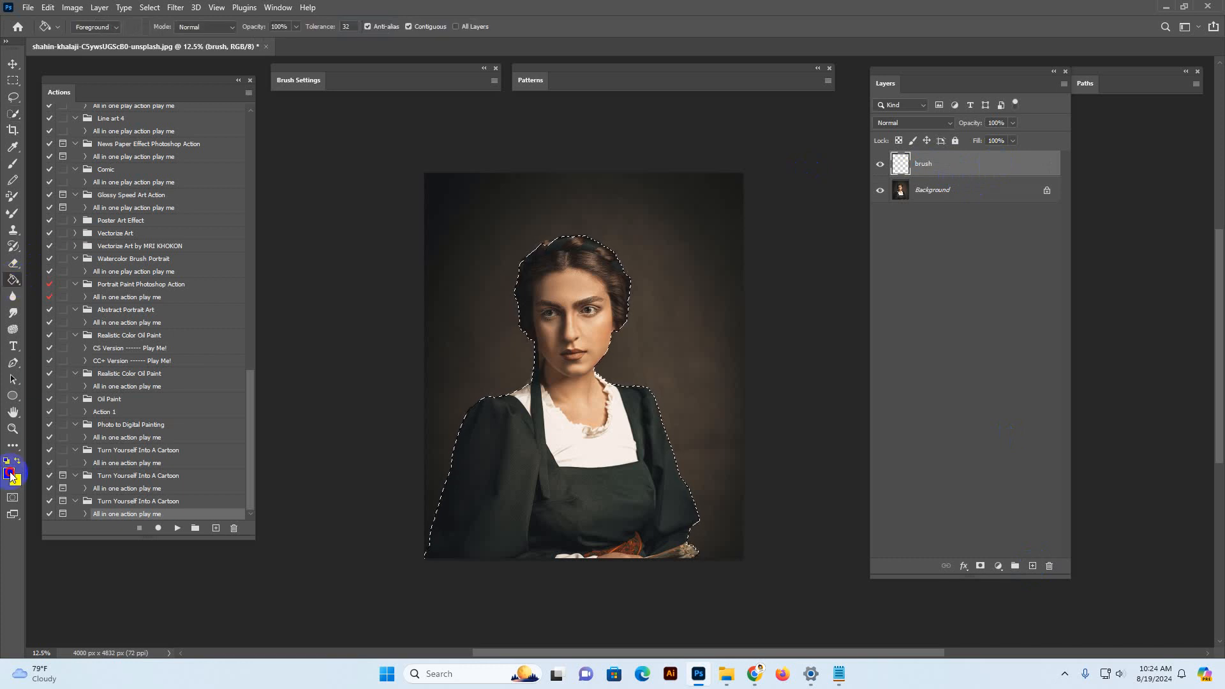
click(10, 474)
click(938, 312)
click(1089, 309)
click(571, 369)
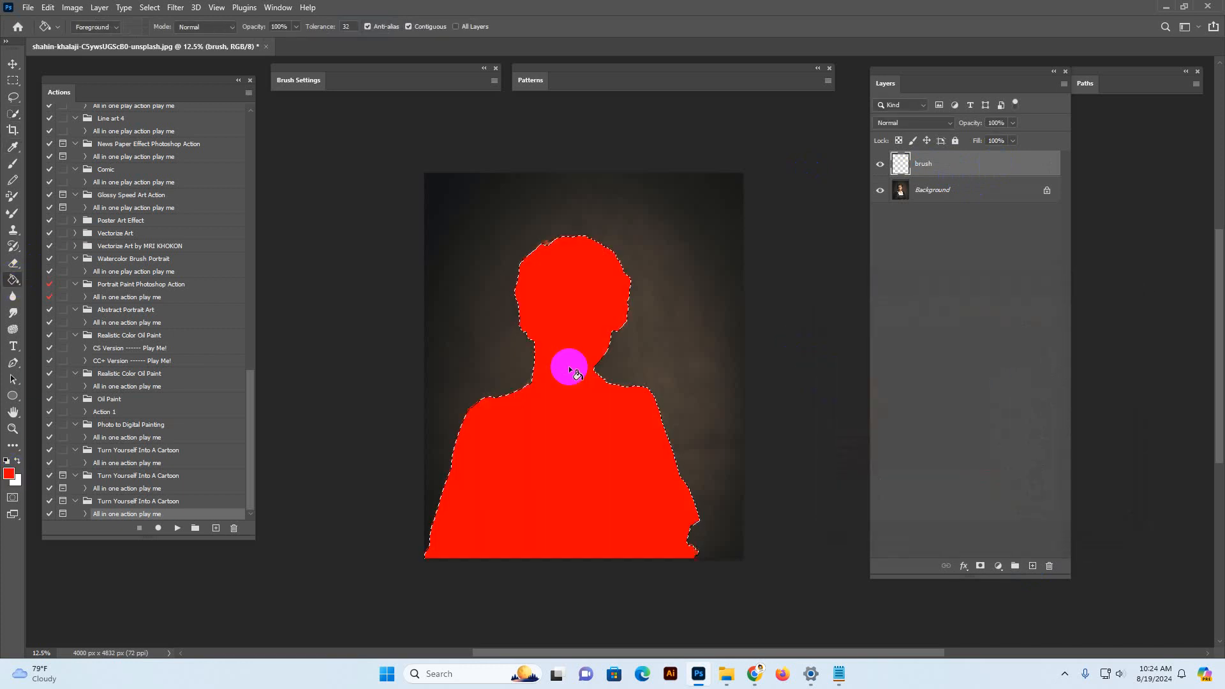
Clear the selection around the red silhouette and switch to the Move tool
click(149, 7)
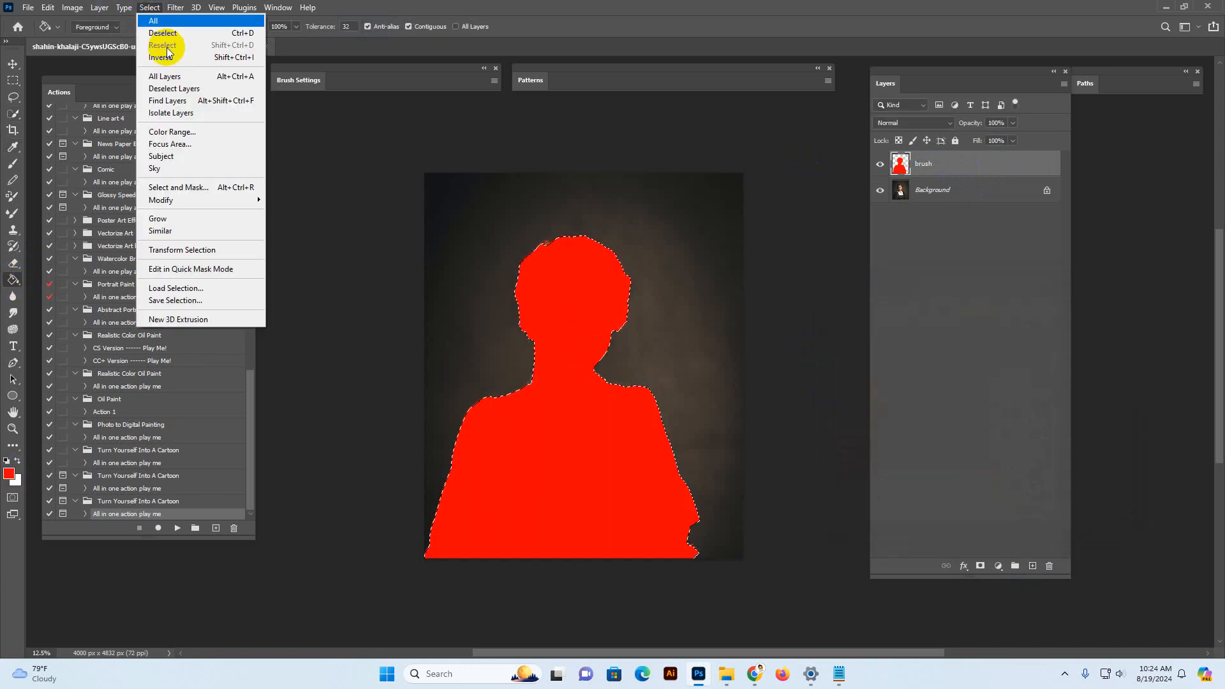
click(167, 34)
click(13, 64)
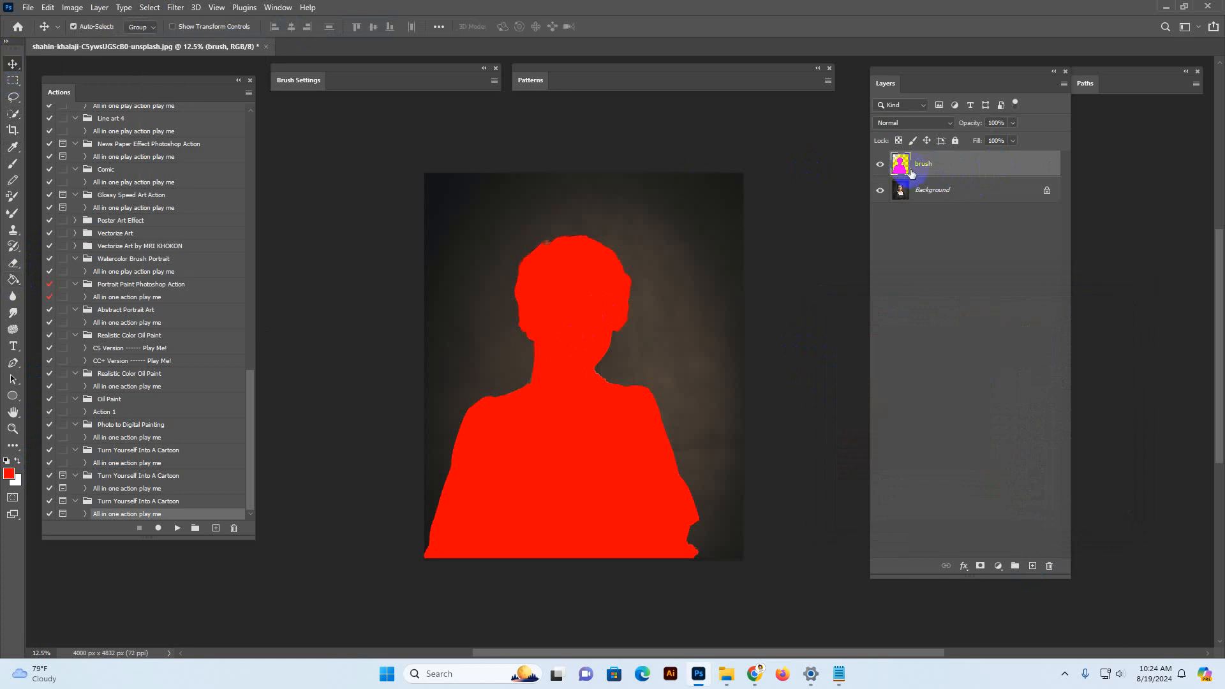
Resize the image to 2500 px wide by 3020 px high and play the last Turn Yourself Into A Cartoon action
click(76, 8)
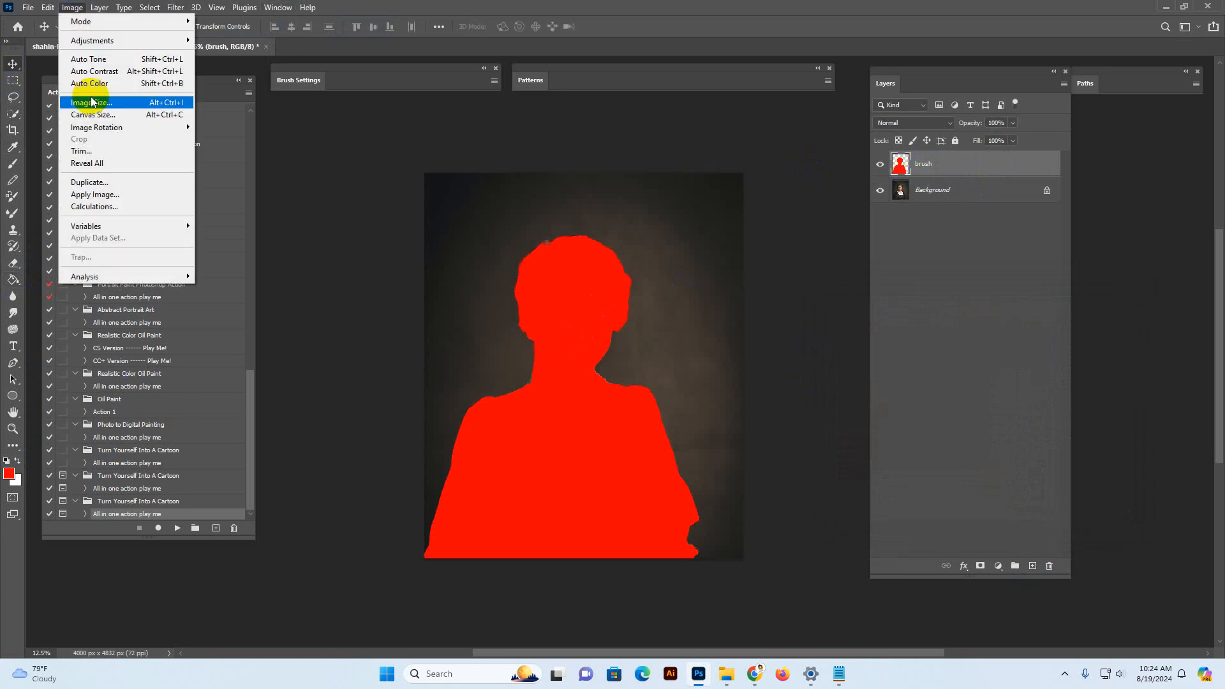
click(85, 102)
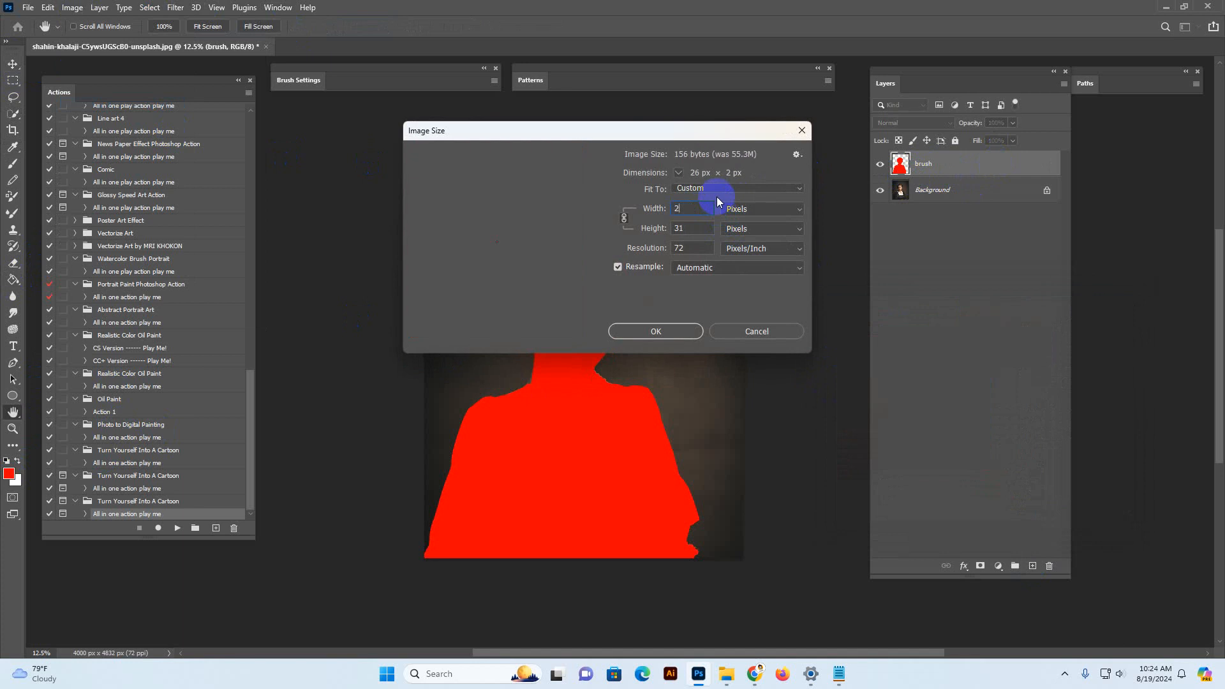
text(2600)
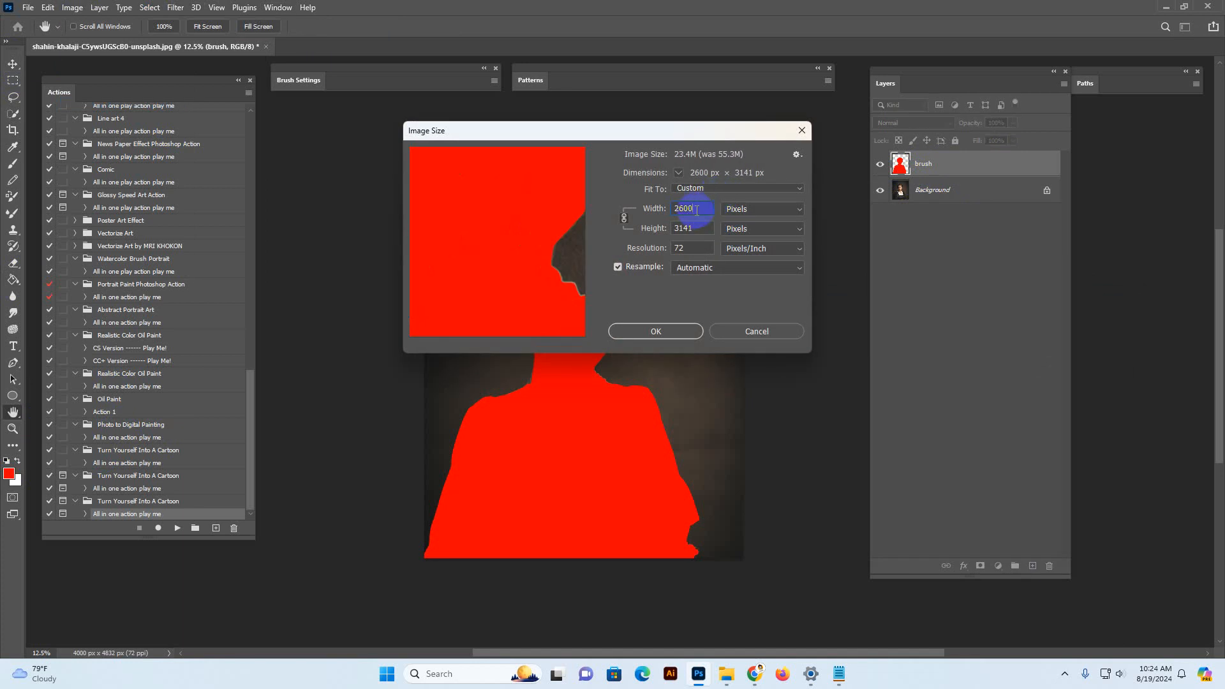
click(636, 209)
text(2)
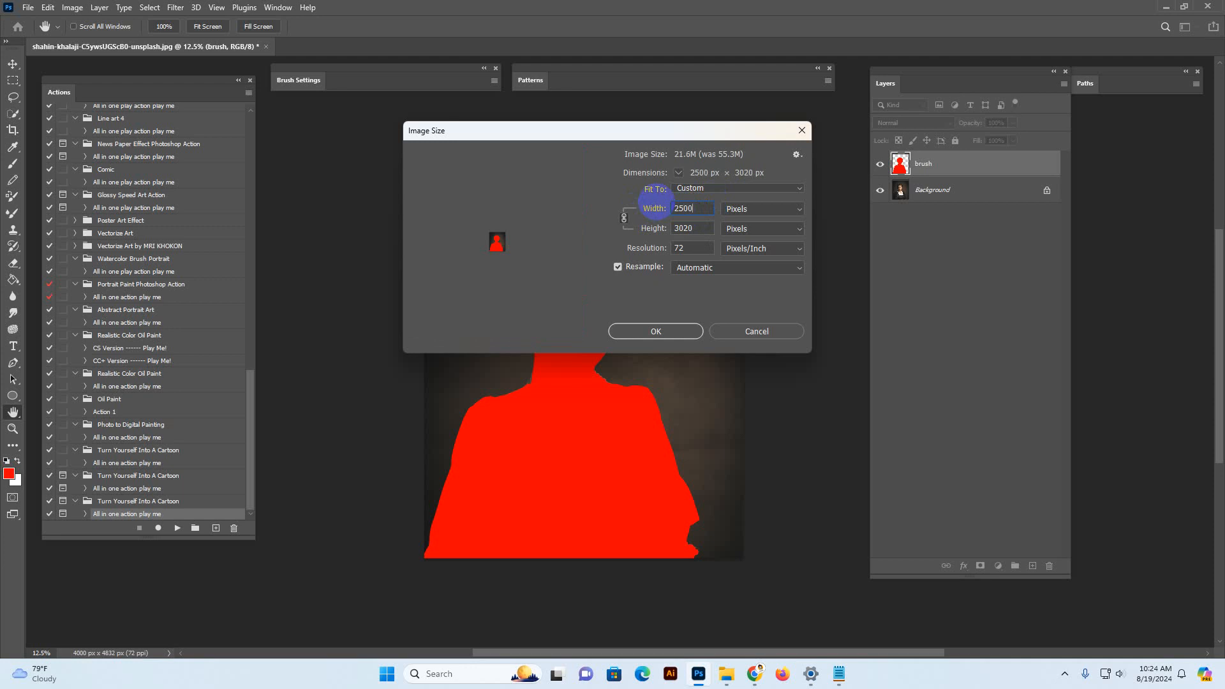
click(695, 331)
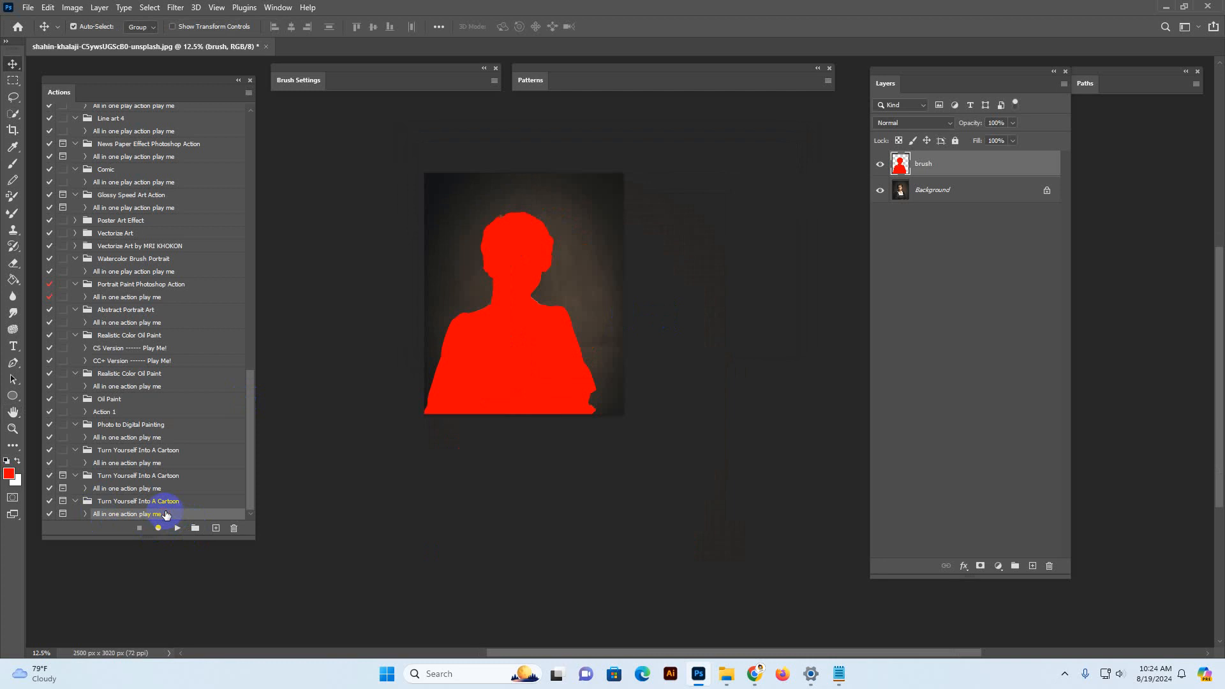
click(177, 530)
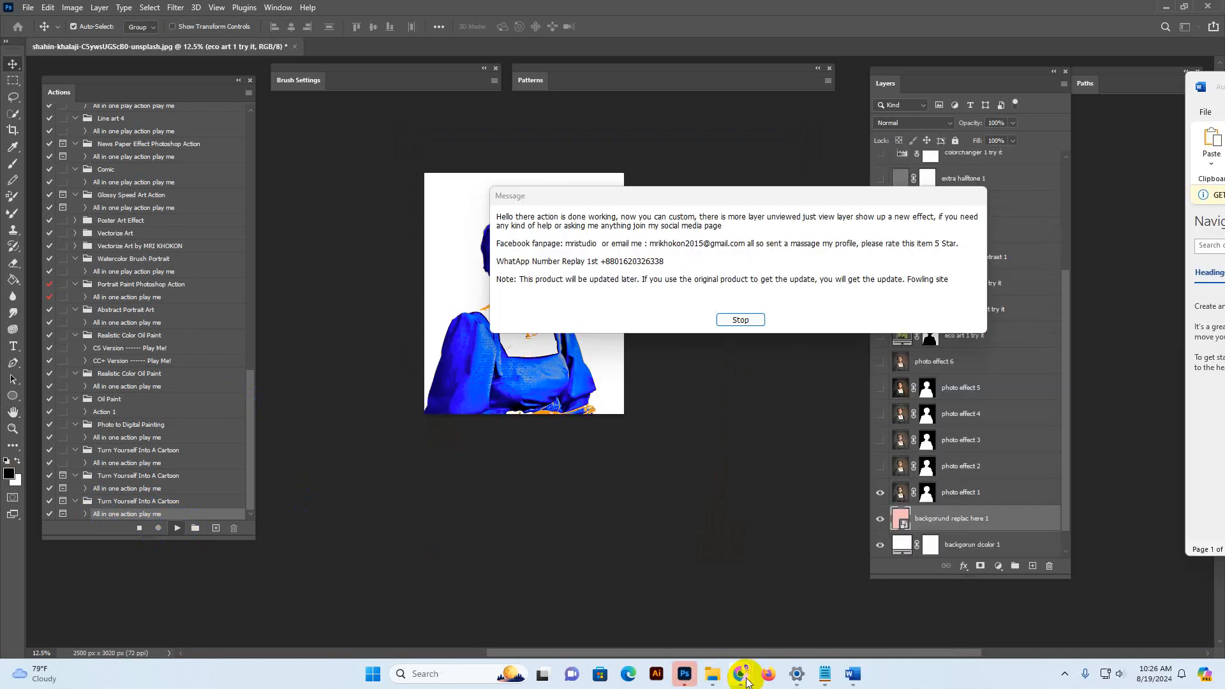
Switch to Chrome and browse the featured files on the photoshopaction.net home page
mouse_move(740, 674)
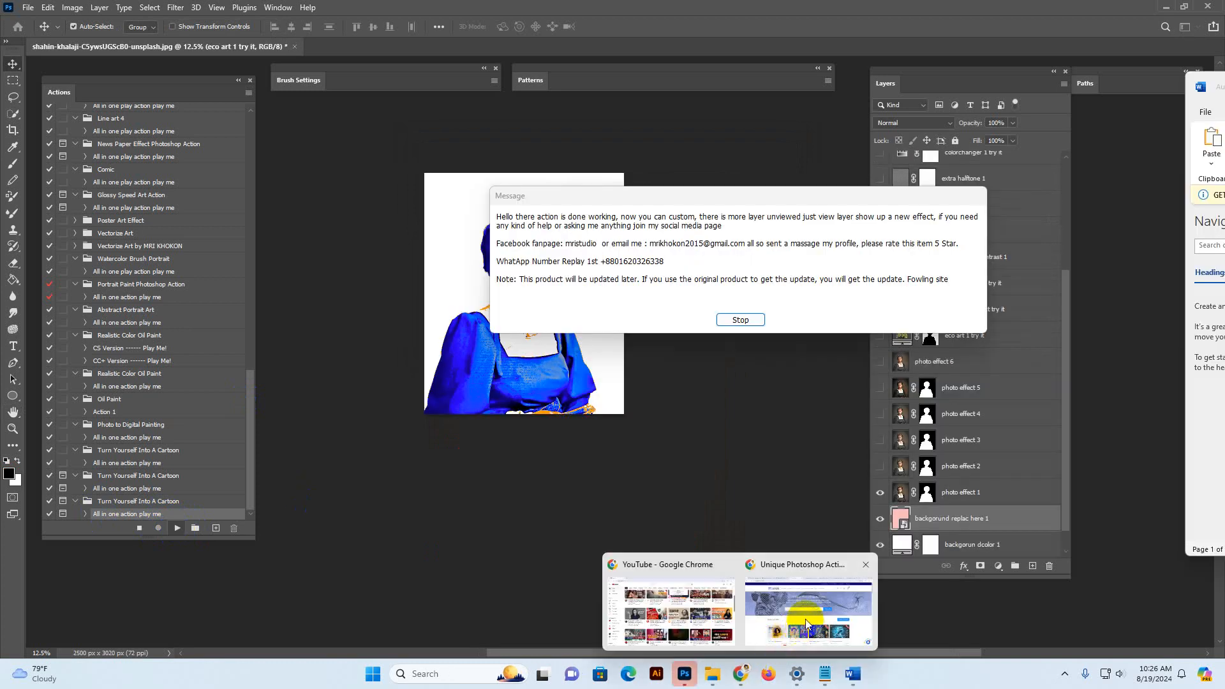
click(805, 622)
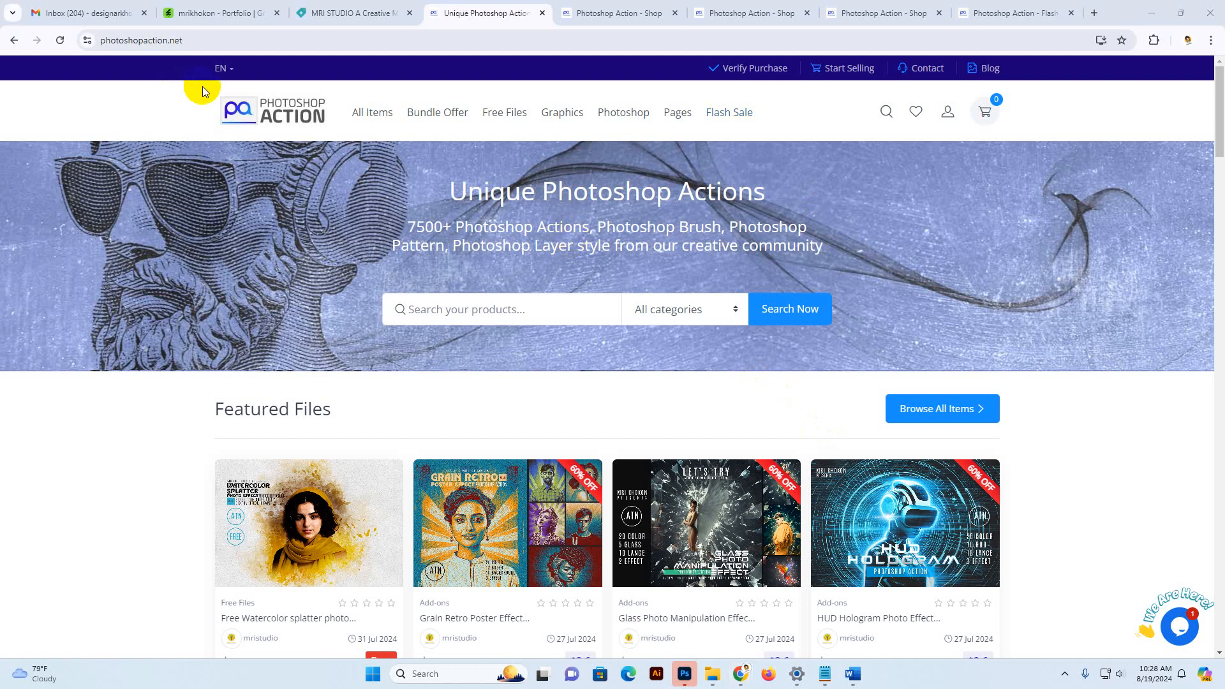
click(320, 200)
scroll(345, 248, down, 9)
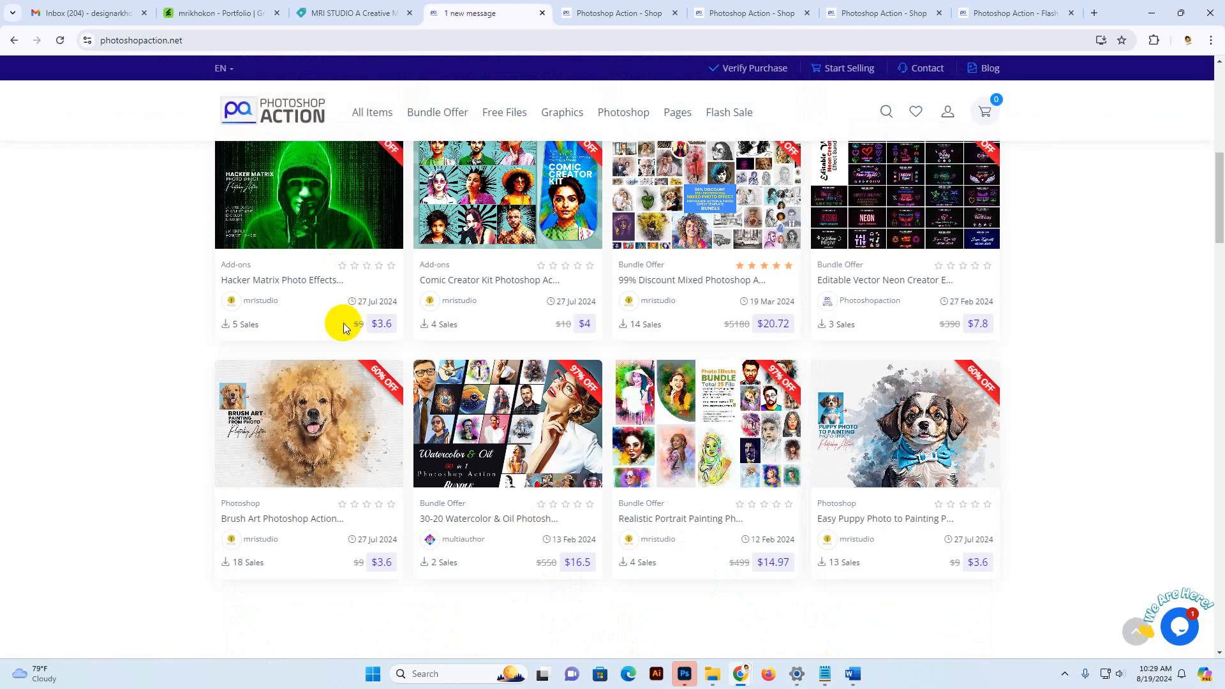
scroll(343, 319, up, 8)
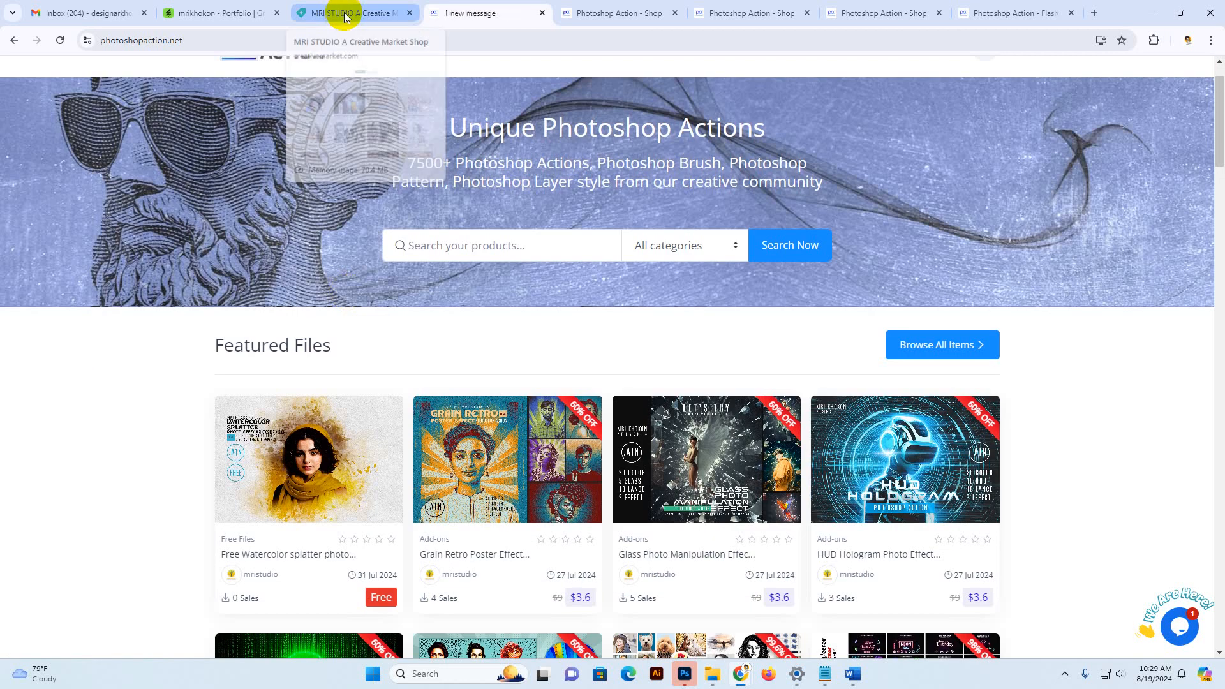
Look through the MRI STUDIO shop page on Creative Market and its listed Photoshop actions
click(339, 13)
scroll(465, 225, up, 5)
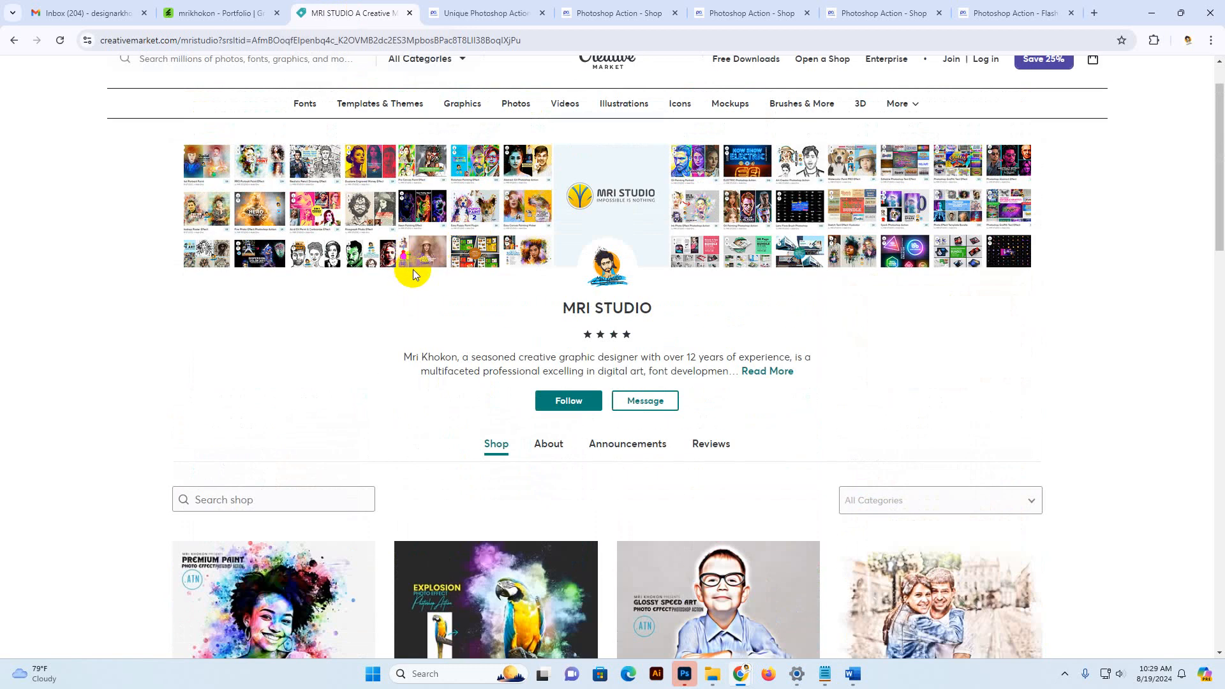
scroll(675, 317, up, 2)
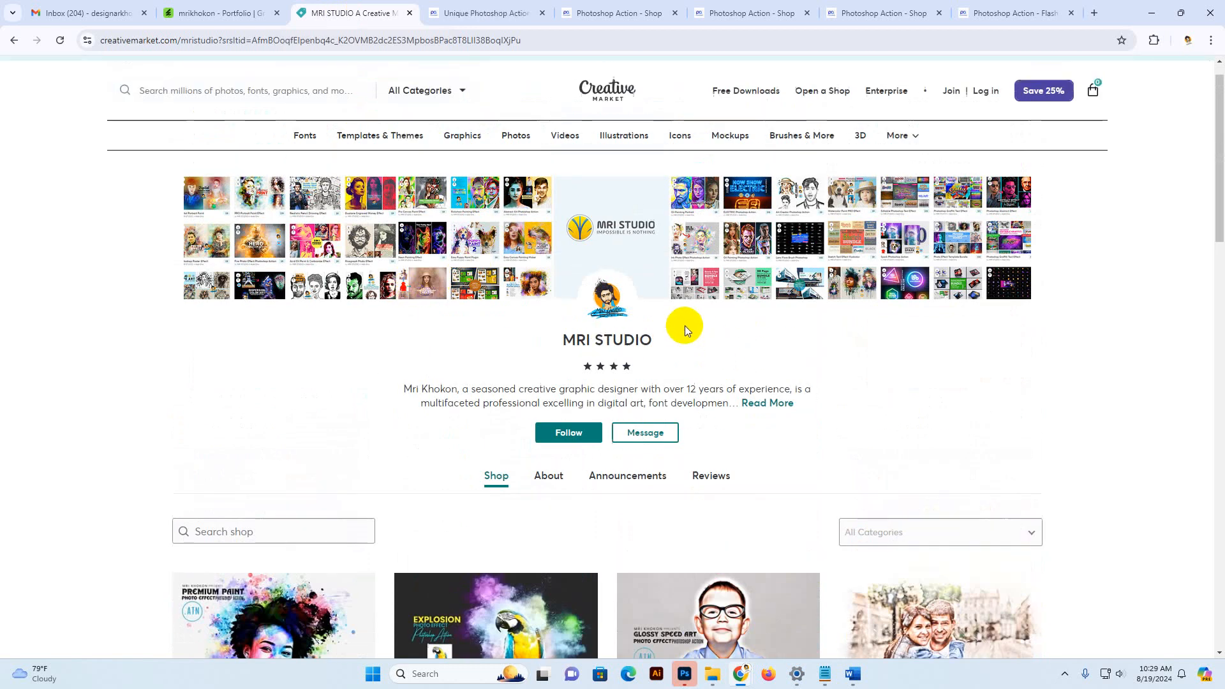
drag(656, 369, 518, 367)
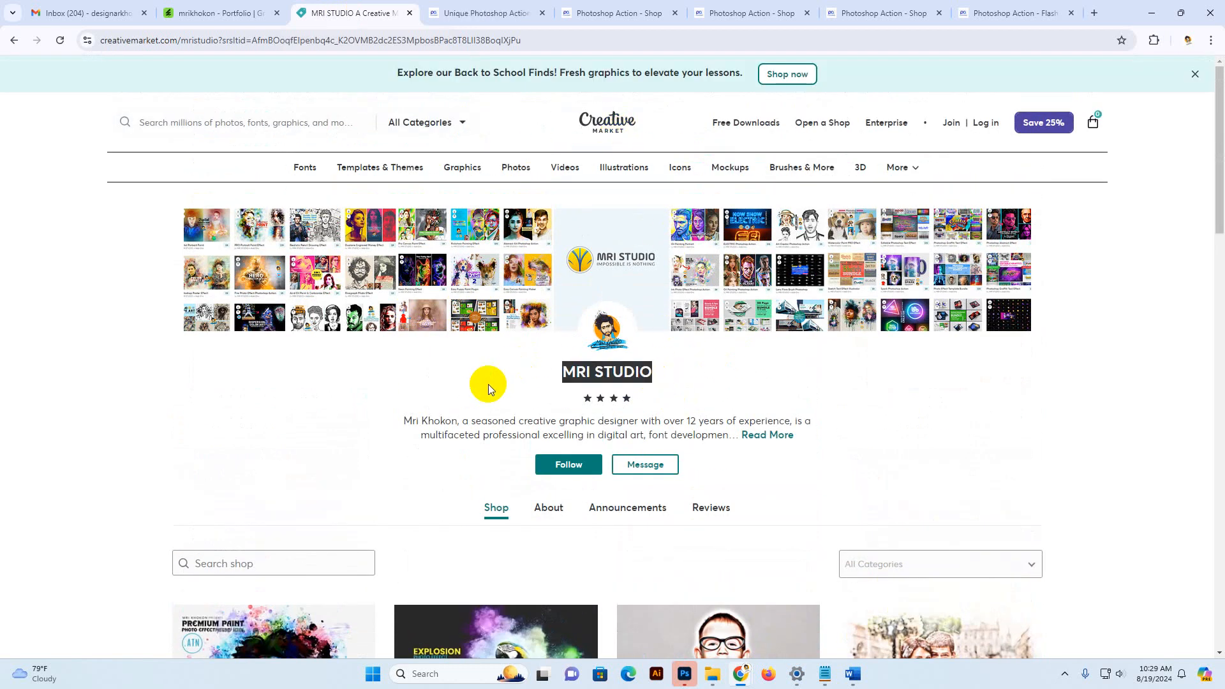
scroll(473, 388, down, 5)
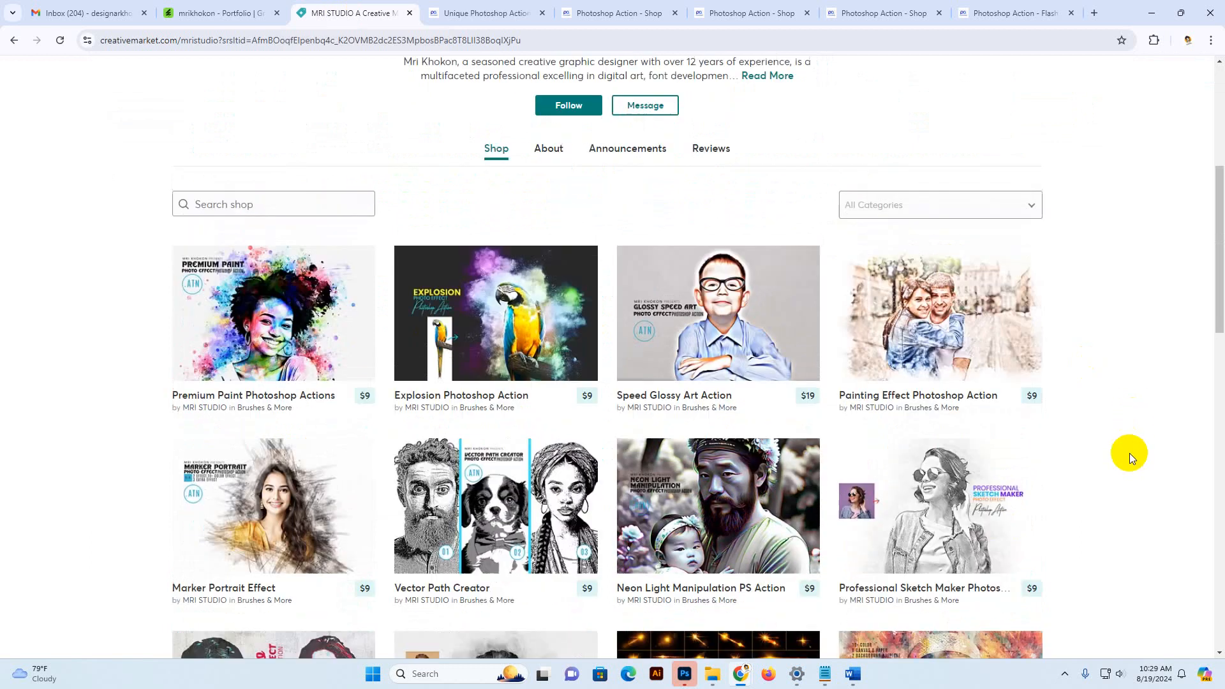
scroll(1055, 435, down, 3)
scroll(1113, 454, down, 13)
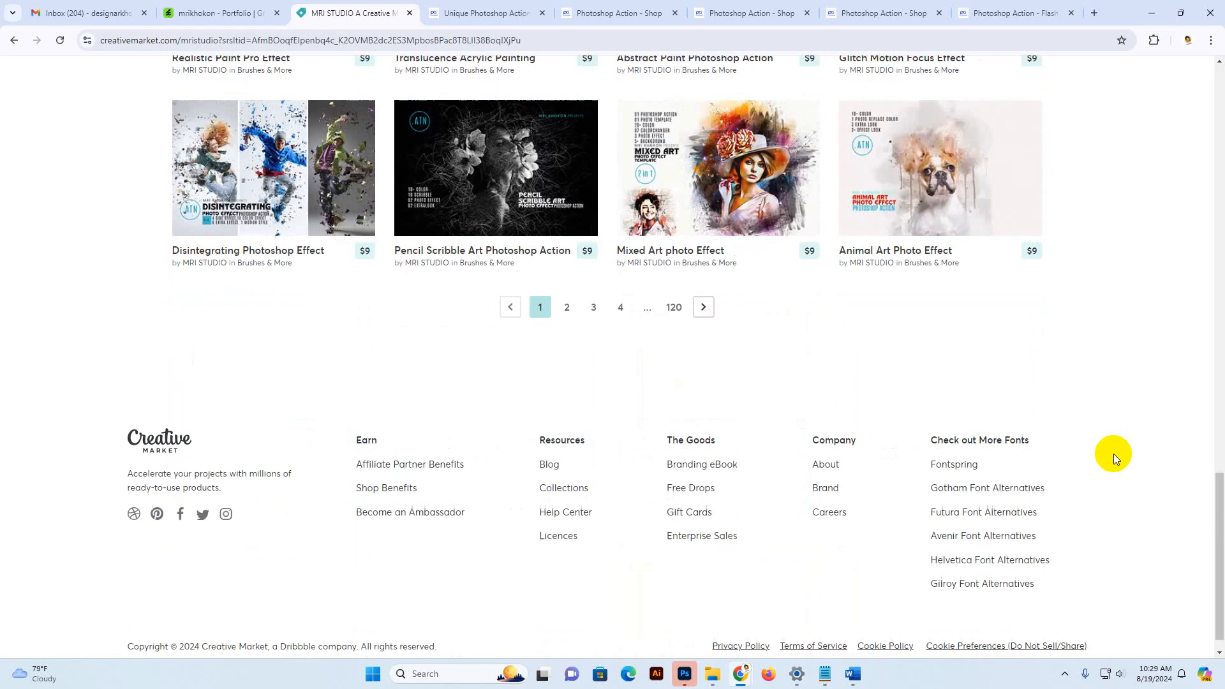
scroll(1113, 453, up, 10)
scroll(1113, 453, up, 10)
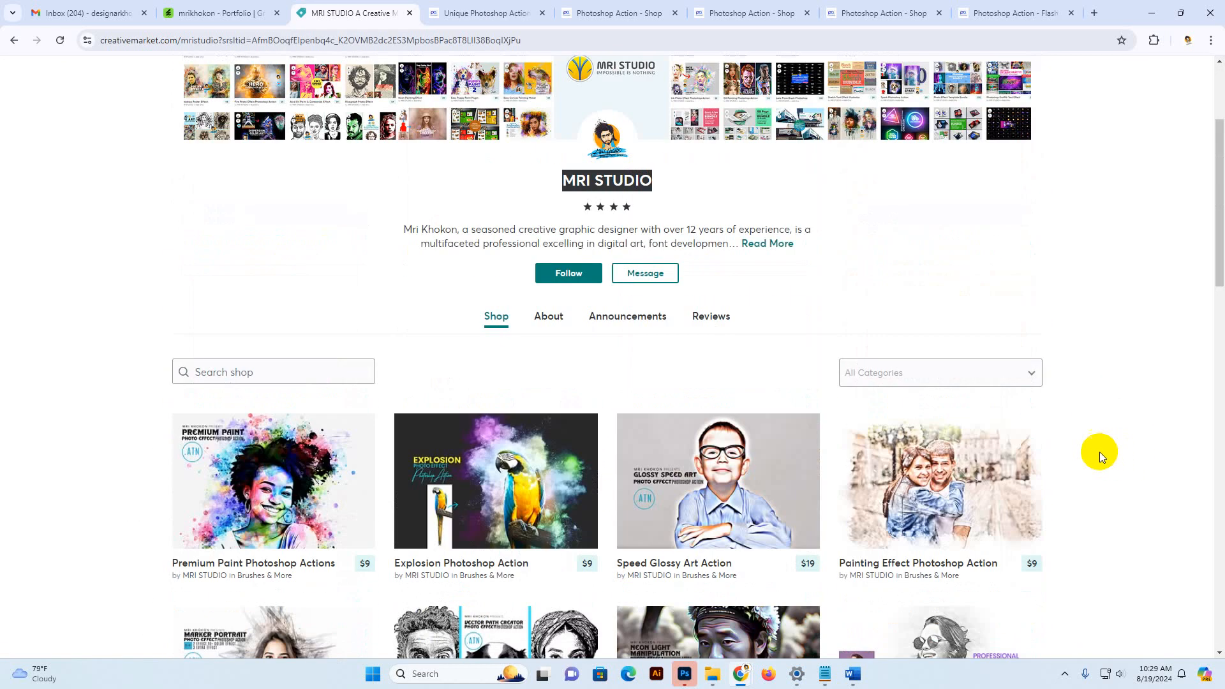
Switch back to Photoshop, dismiss the action's closing message and zoom in on the woman's face
click(704, 657)
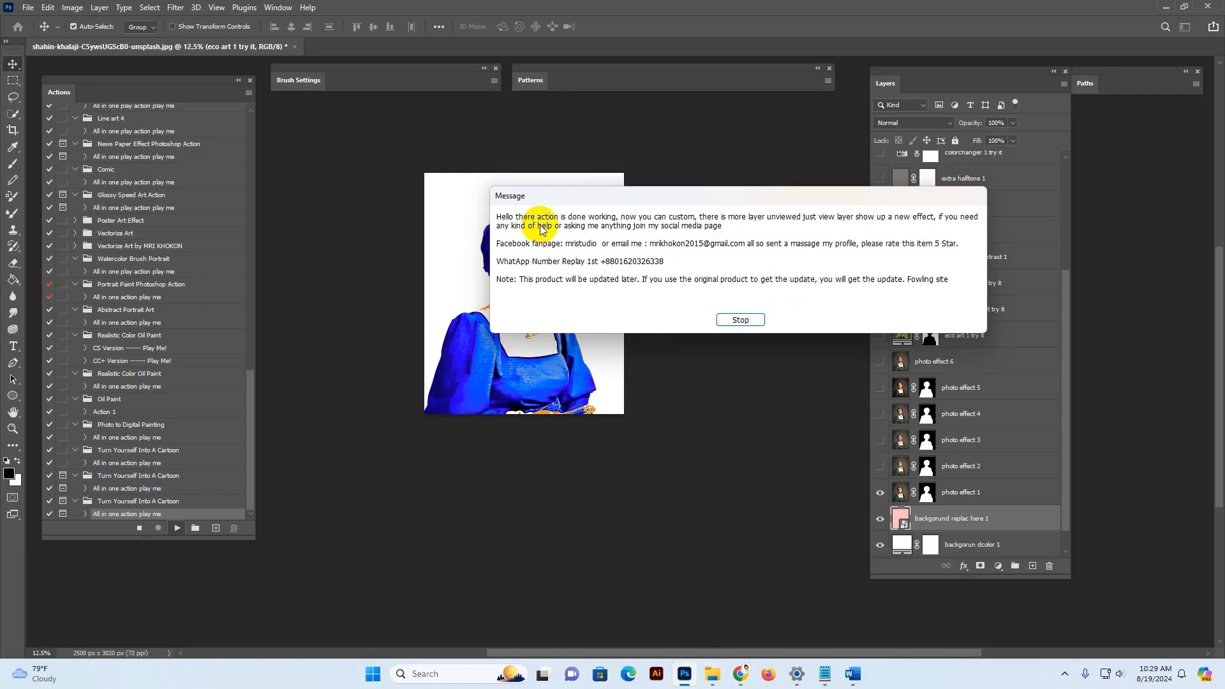
click(740, 320)
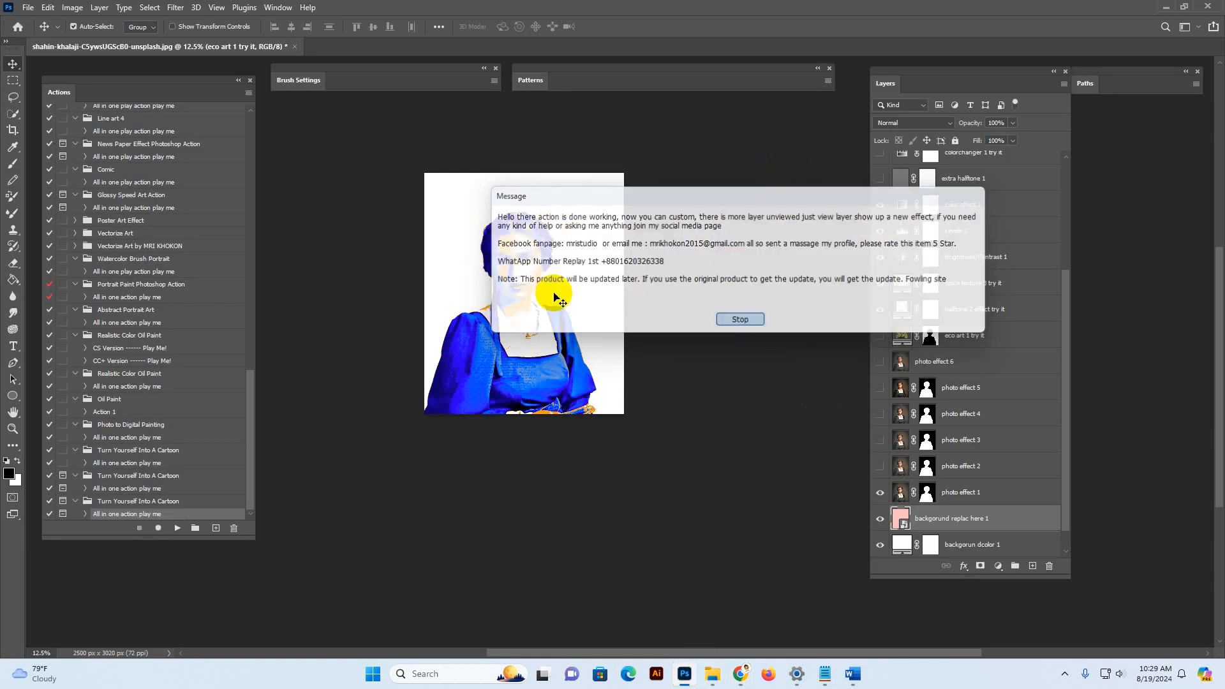
key(z)
click(552, 304)
drag(553, 304, 728, 293)
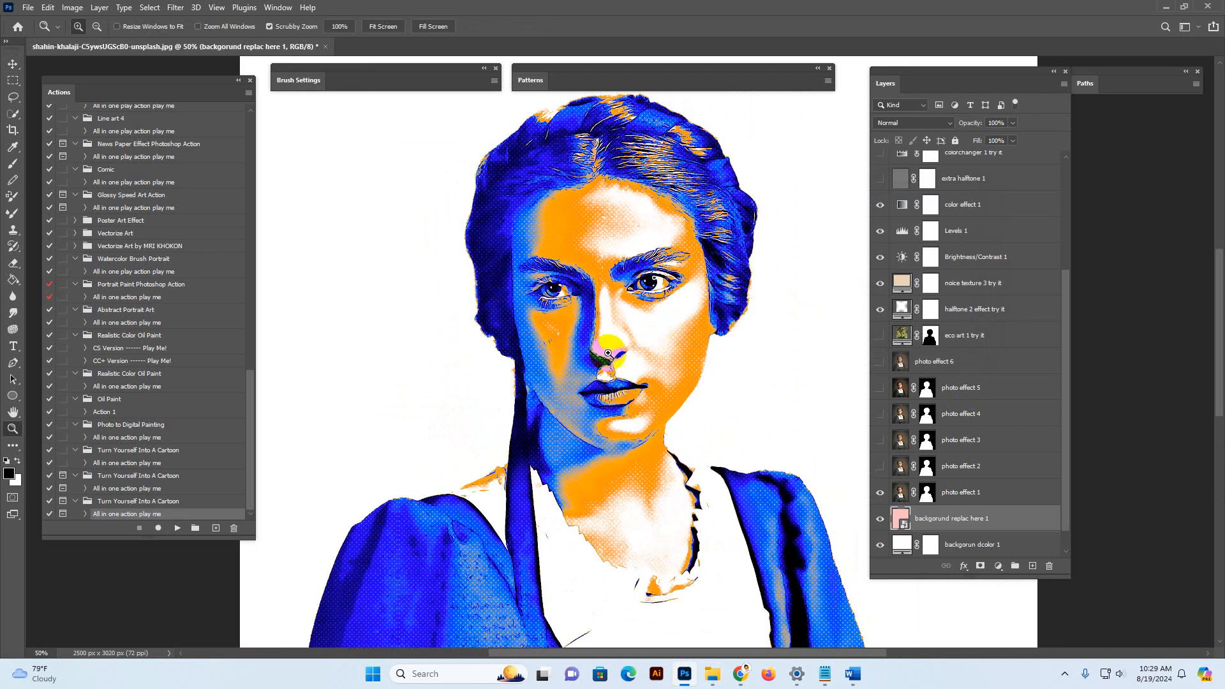
Hide the halftone 2 effect try it and noice texture 3 try it layers
click(1002, 309)
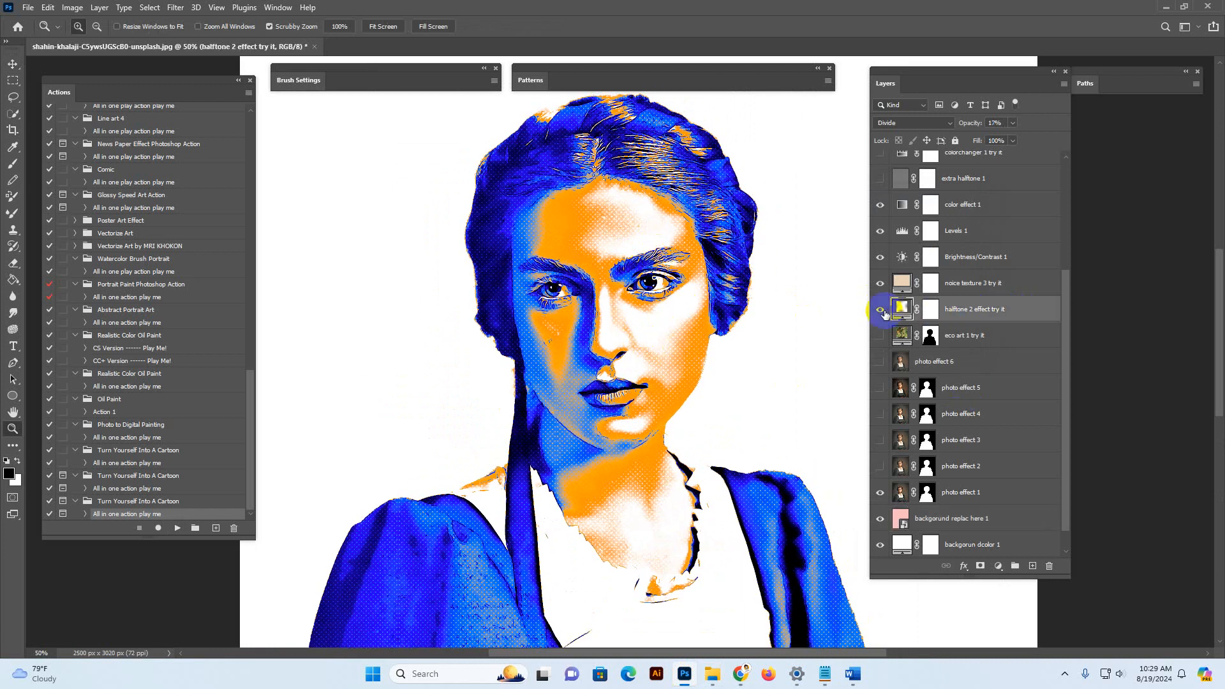
click(882, 311)
click(891, 291)
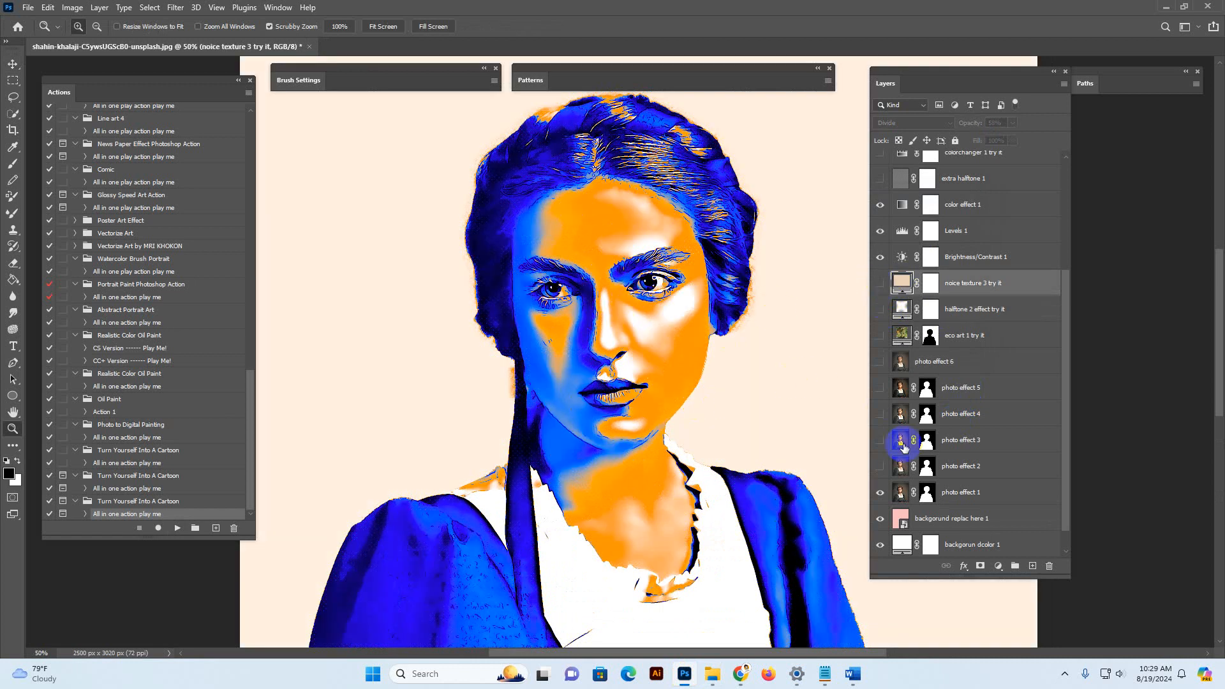
Preview the photo effect 2, 3, 4 and 5 layers one at a time, hiding each again, and select photo effect 1
click(893, 467)
click(880, 466)
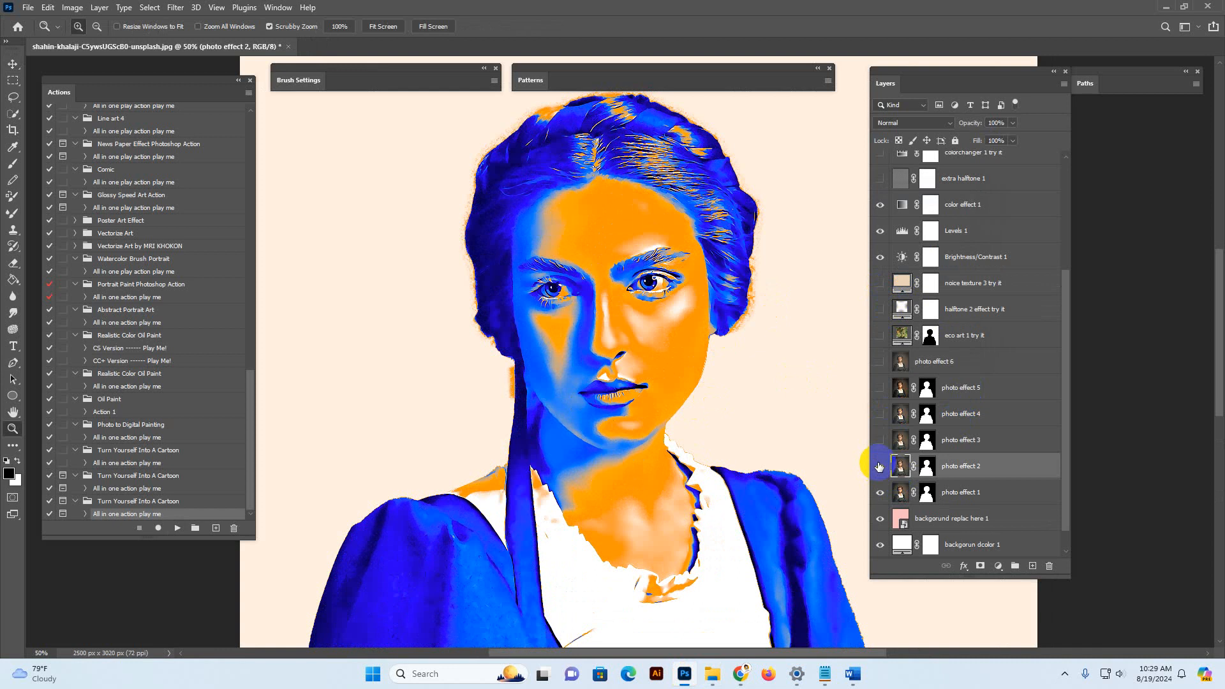
click(879, 466)
click(893, 440)
click(880, 441)
click(880, 441)
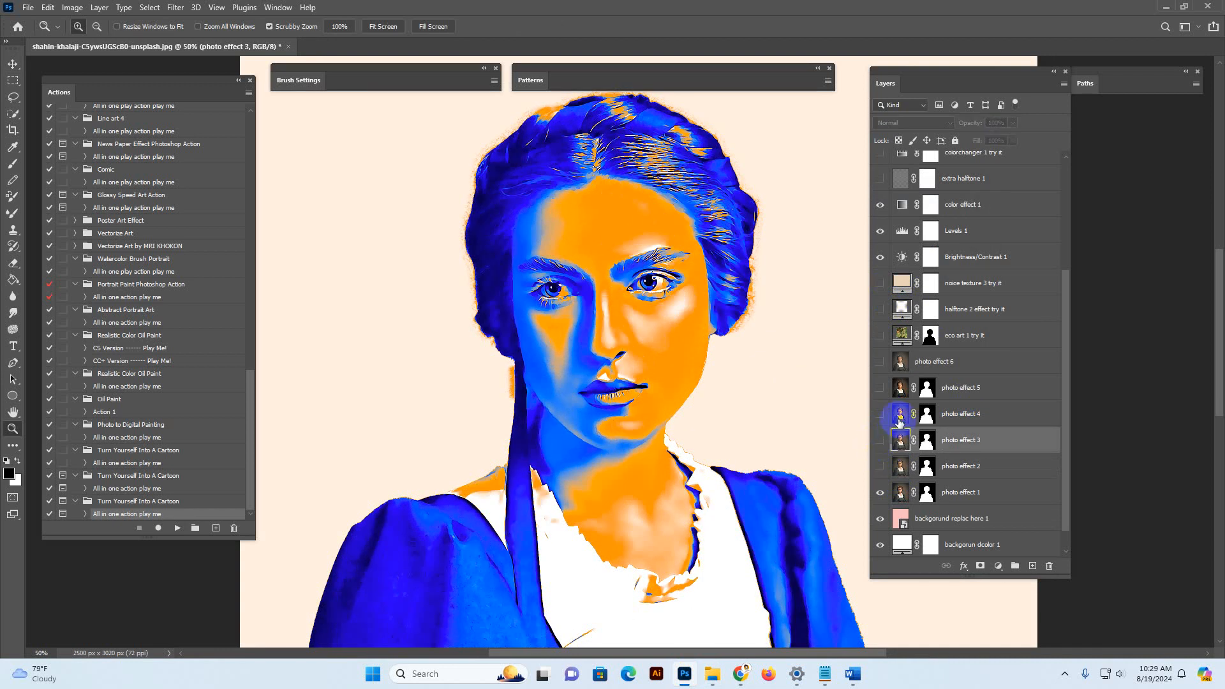
click(900, 416)
click(880, 414)
click(880, 414)
click(900, 387)
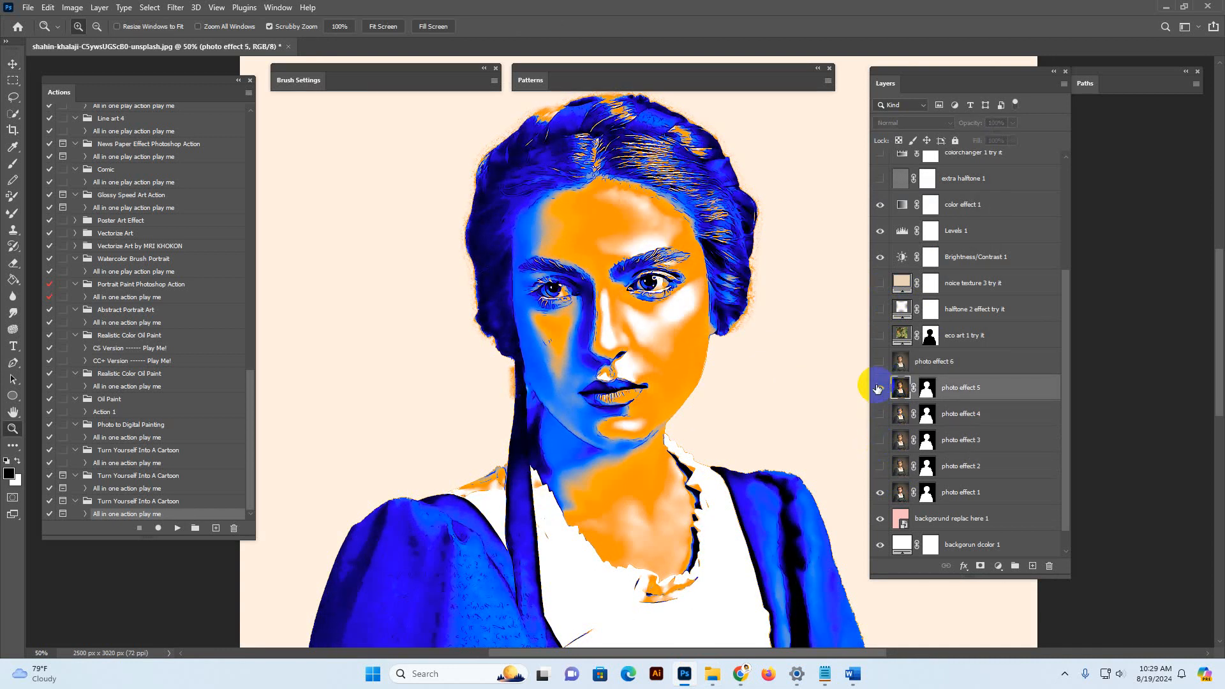
click(879, 388)
click(879, 388)
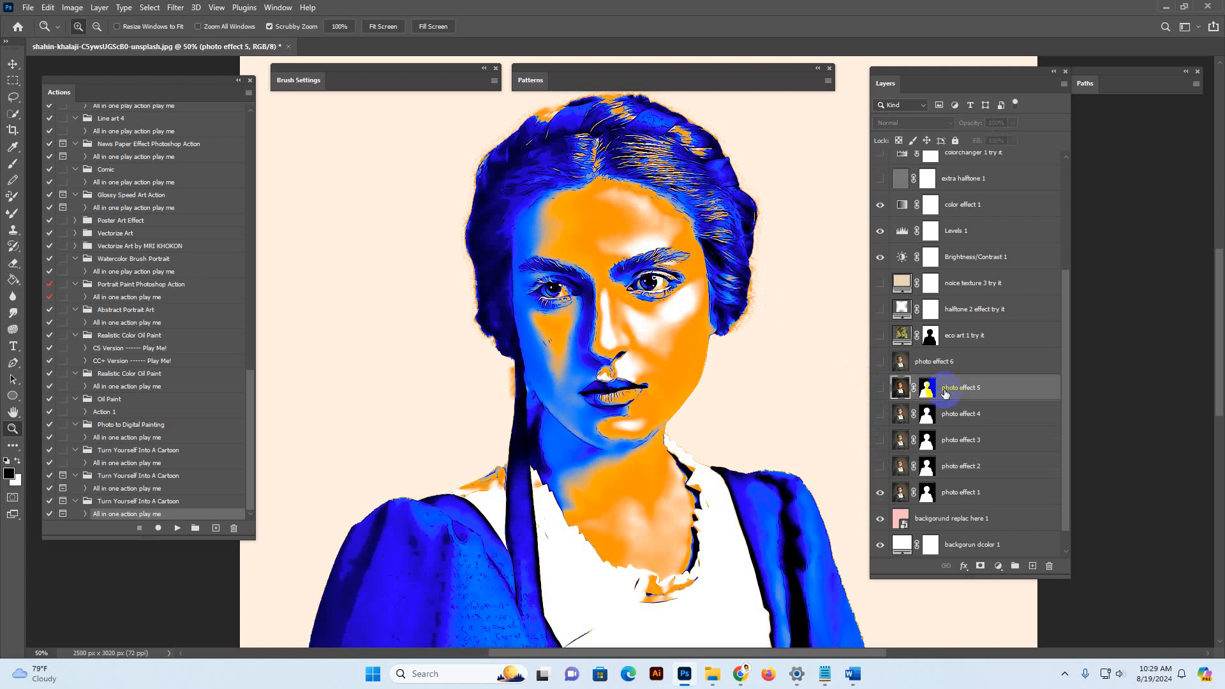
click(976, 492)
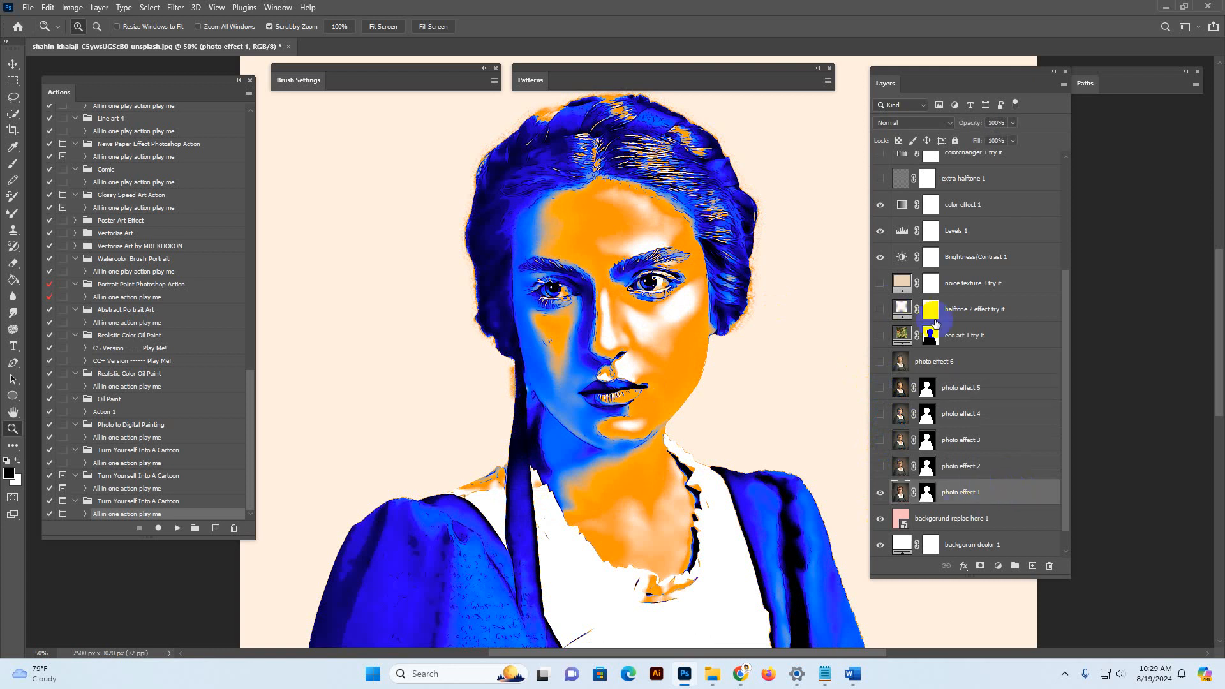
Show the halftone 2 effect try it and noice texture 3 try it layers again
click(906, 310)
click(880, 308)
click(901, 283)
click(880, 282)
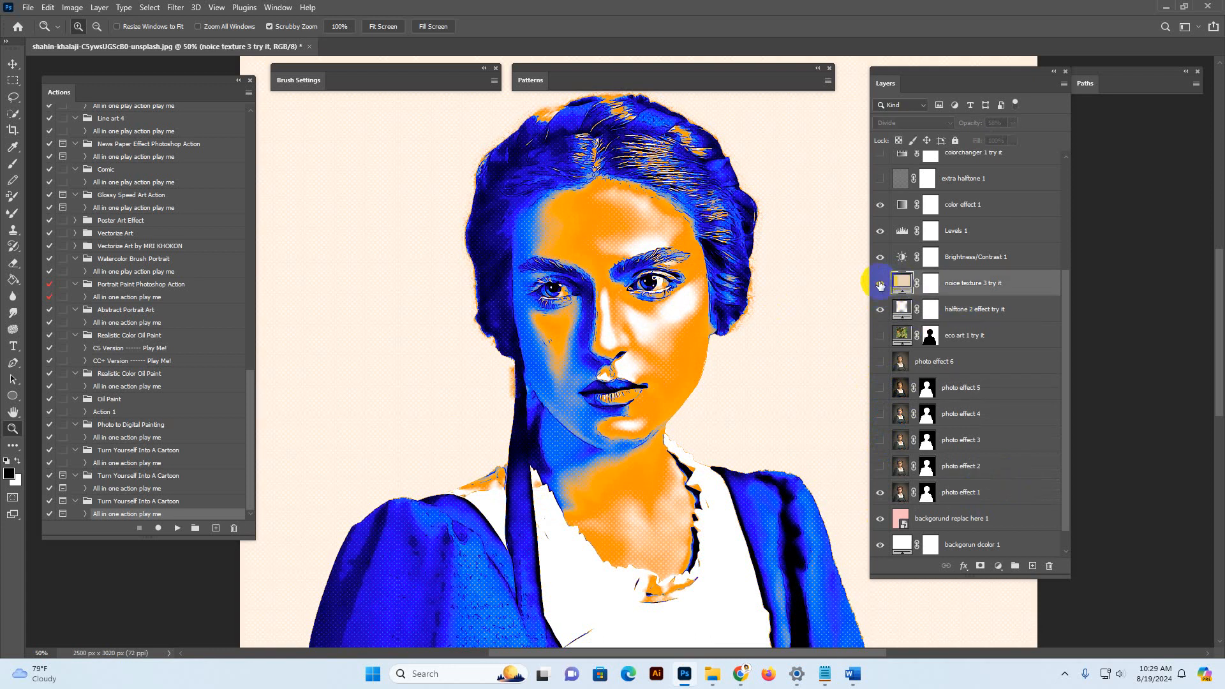
Replace the contents of the backgorund replac here 1 smart object with the sunburst rays image
click(957, 518)
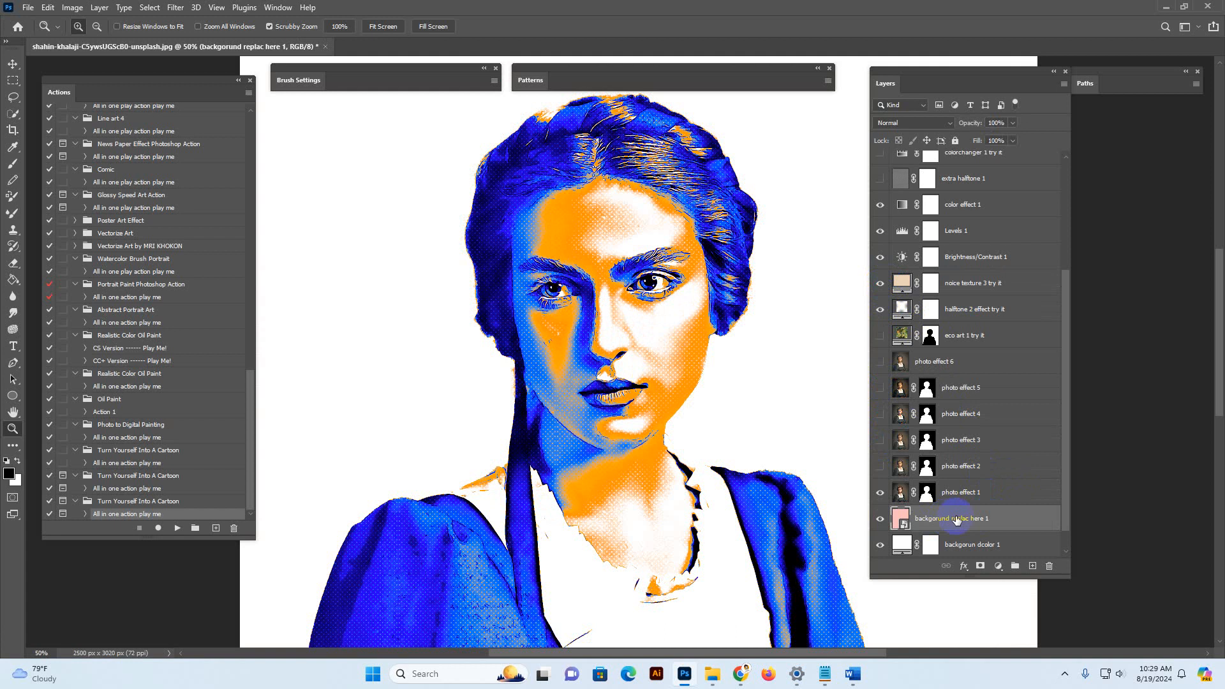
right_click(957, 518)
click(1004, 291)
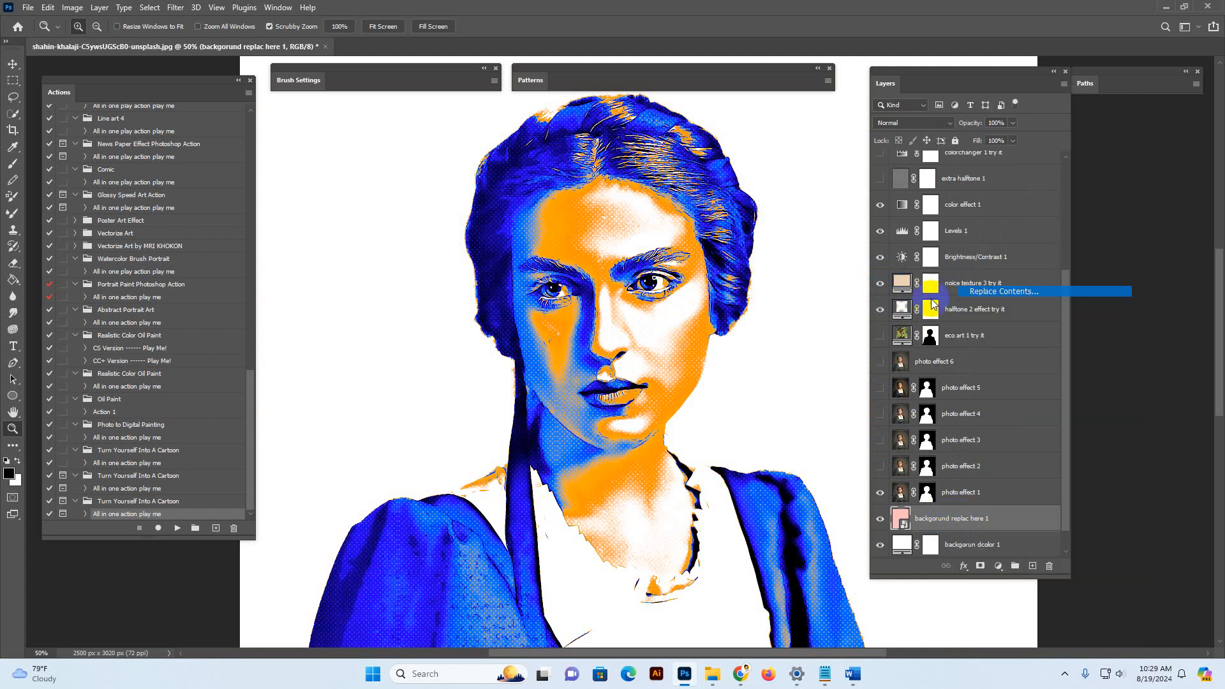
click(490, 126)
click(841, 416)
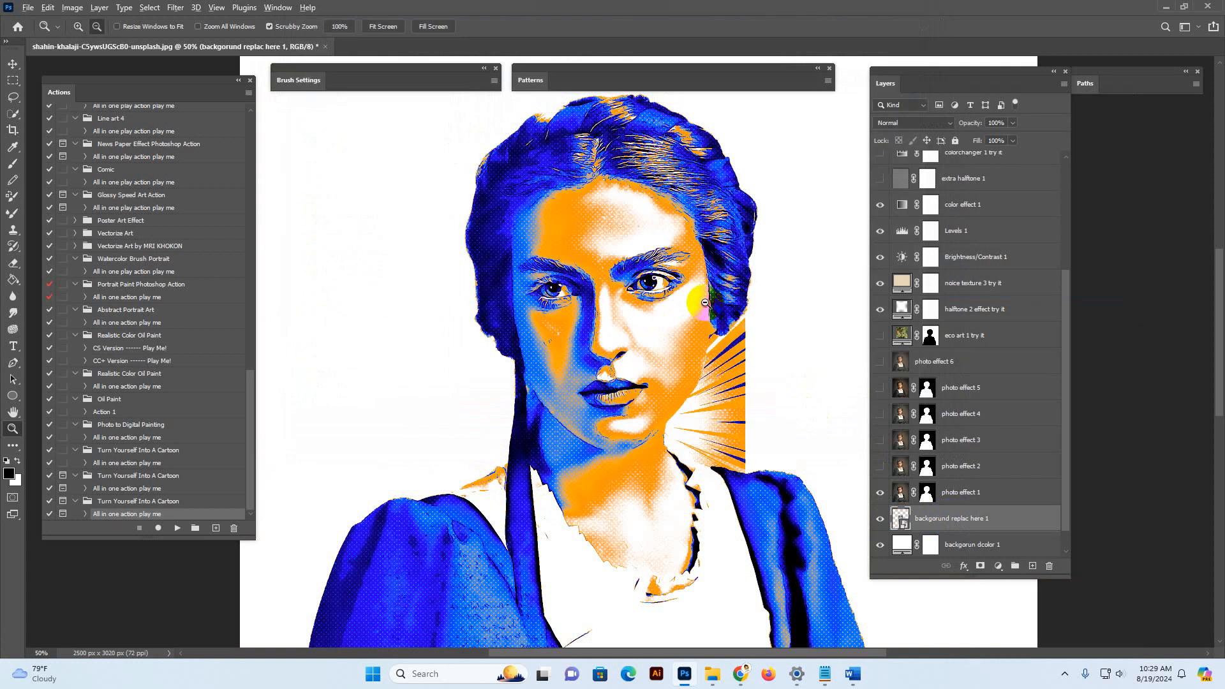
Scale the sunburst background to about 265% and position it behind the woman's head and shoulders, moving the Layers panel clear of the canvas
alt+click(704, 303)
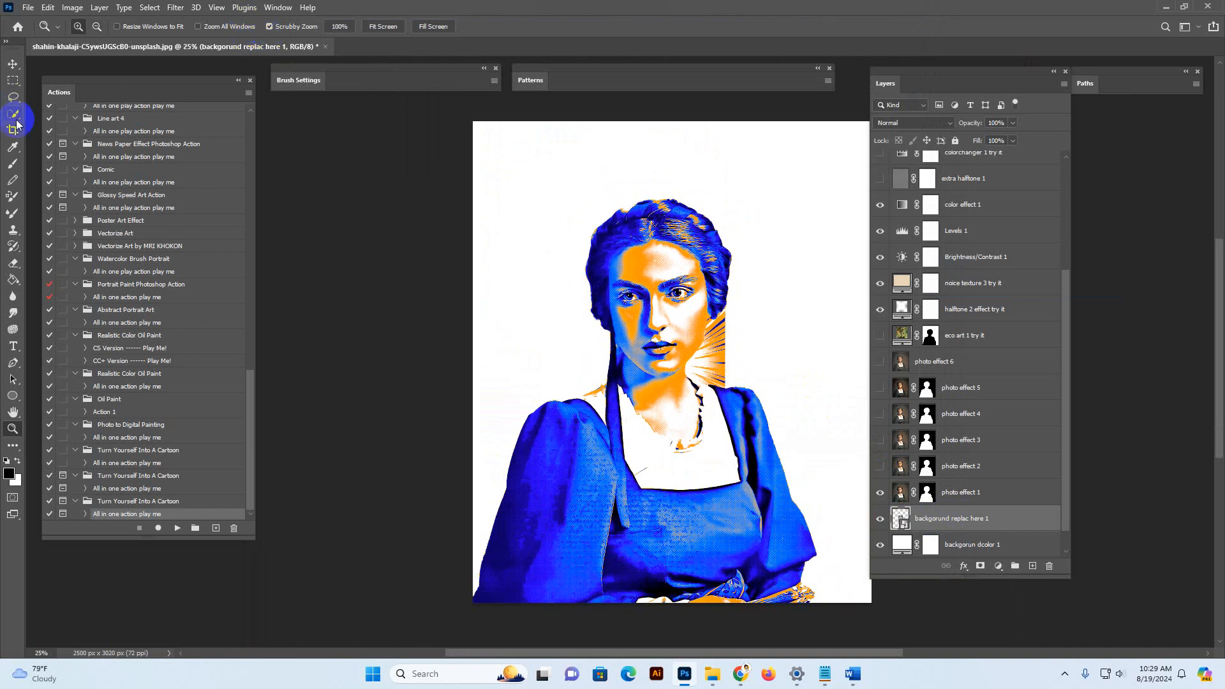
click(13, 64)
click(173, 27)
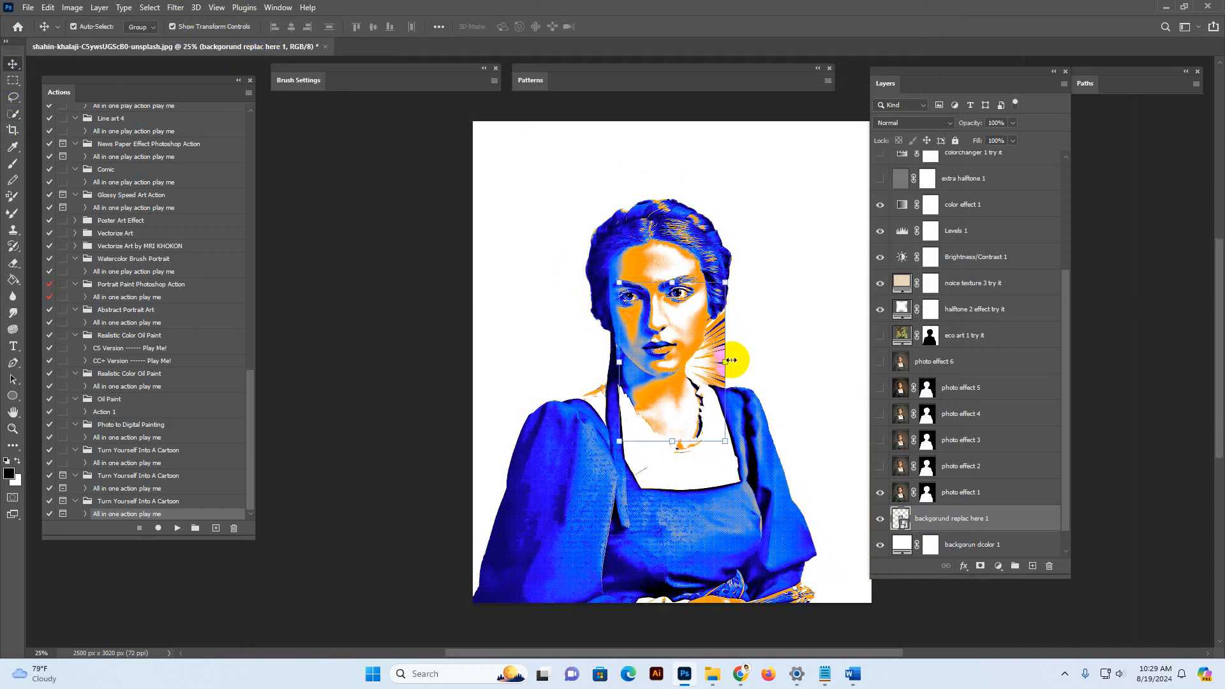
drag(725, 361, 763, 401)
mouse_move(796, 338)
mouse_down()
mouse_move(767, 333)
mouse_move(801, 341)
mouse_up()
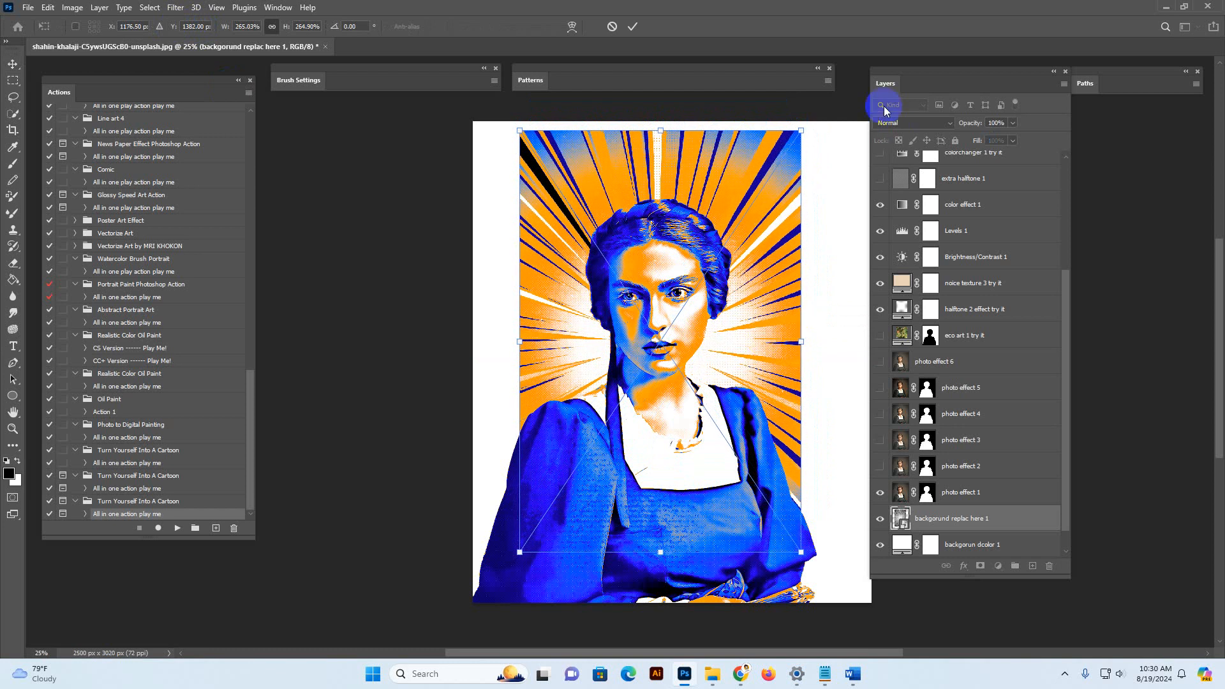
drag(885, 83, 981, 138)
click(13, 63)
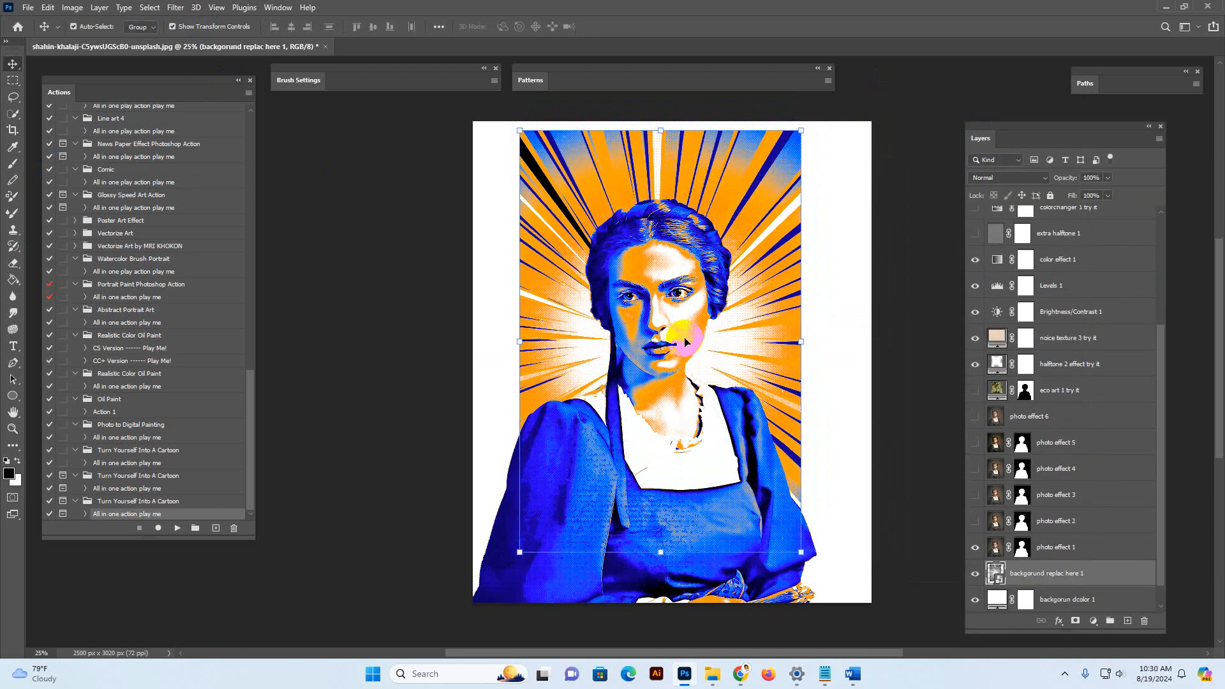
Crop the canvas to about 2164 × 3220 px, trimming both sides and extending the space above the portrait
click(13, 130)
drag(867, 361, 855, 364)
drag(673, 122, 675, 105)
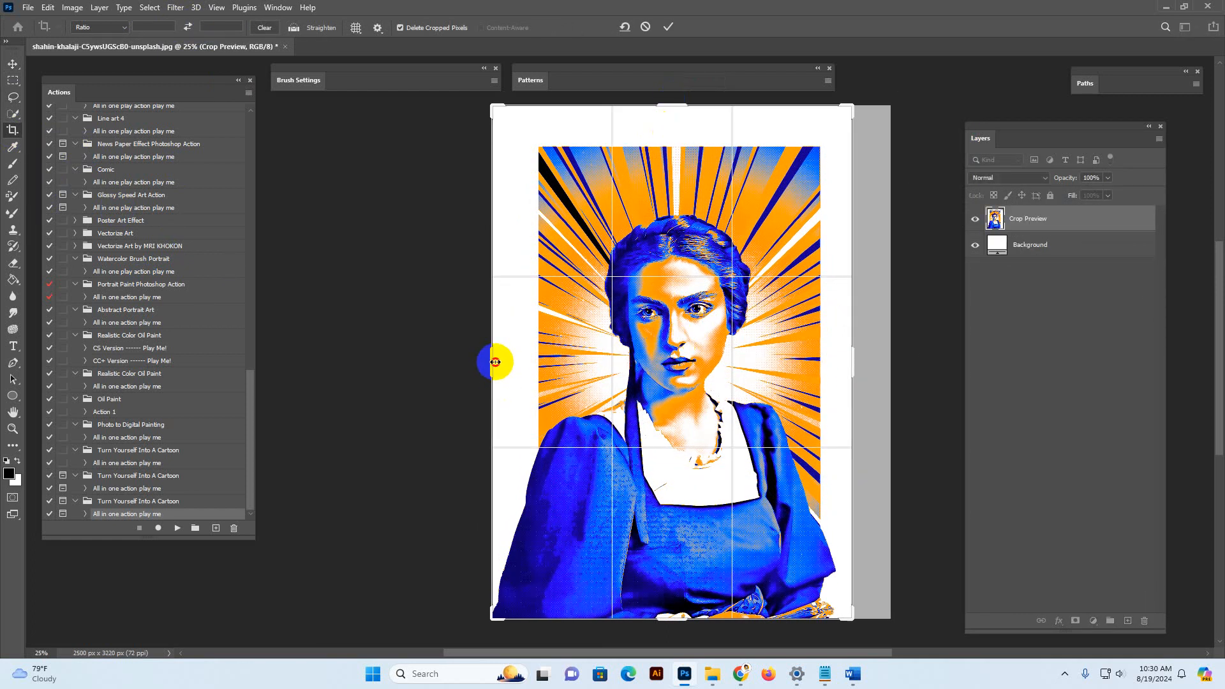
drag(495, 362, 498, 360)
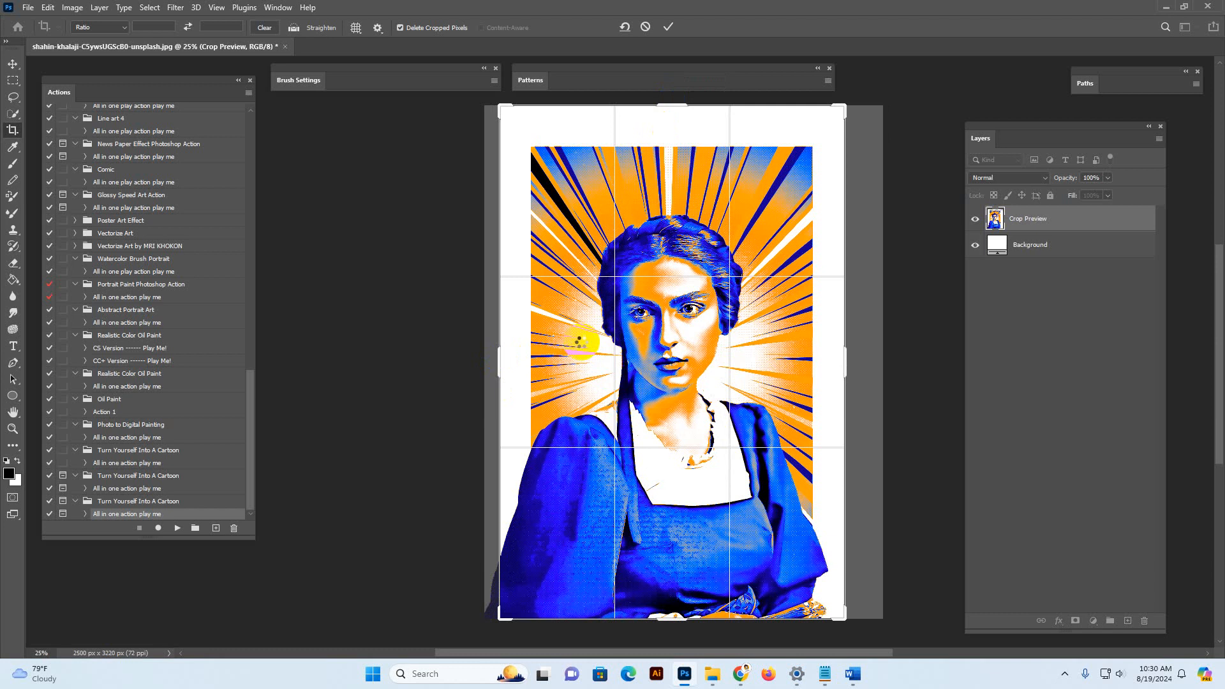
key(Return)
Preview the black and white 2, Color Balance 1 and colorchanger 1 try it layers, hiding each again, and inspect the portrait closely
key(z)
click(737, 313)
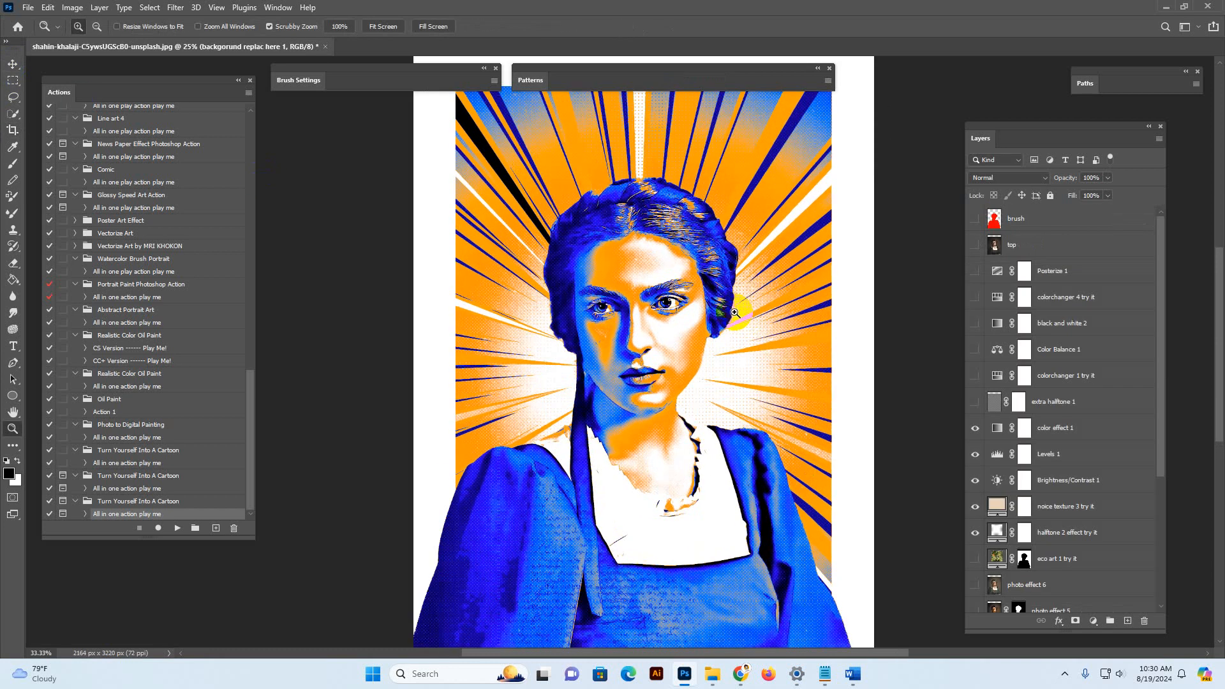
alt+click(735, 313)
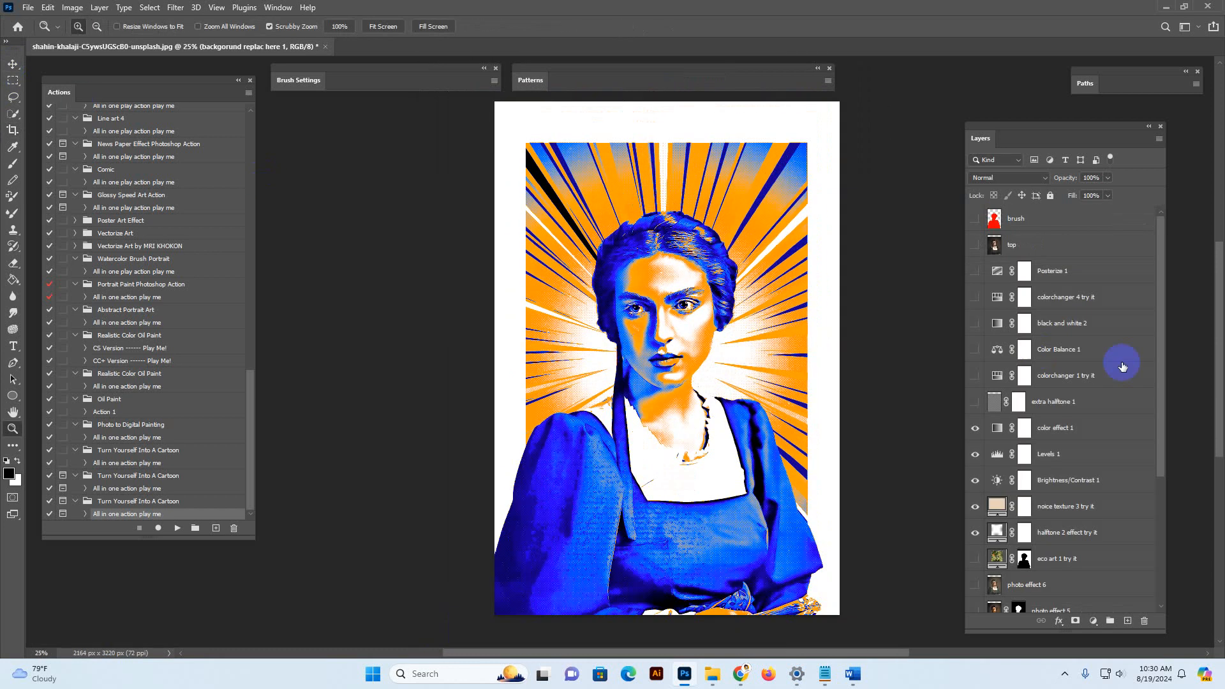
click(979, 325)
click(978, 352)
click(978, 351)
click(977, 372)
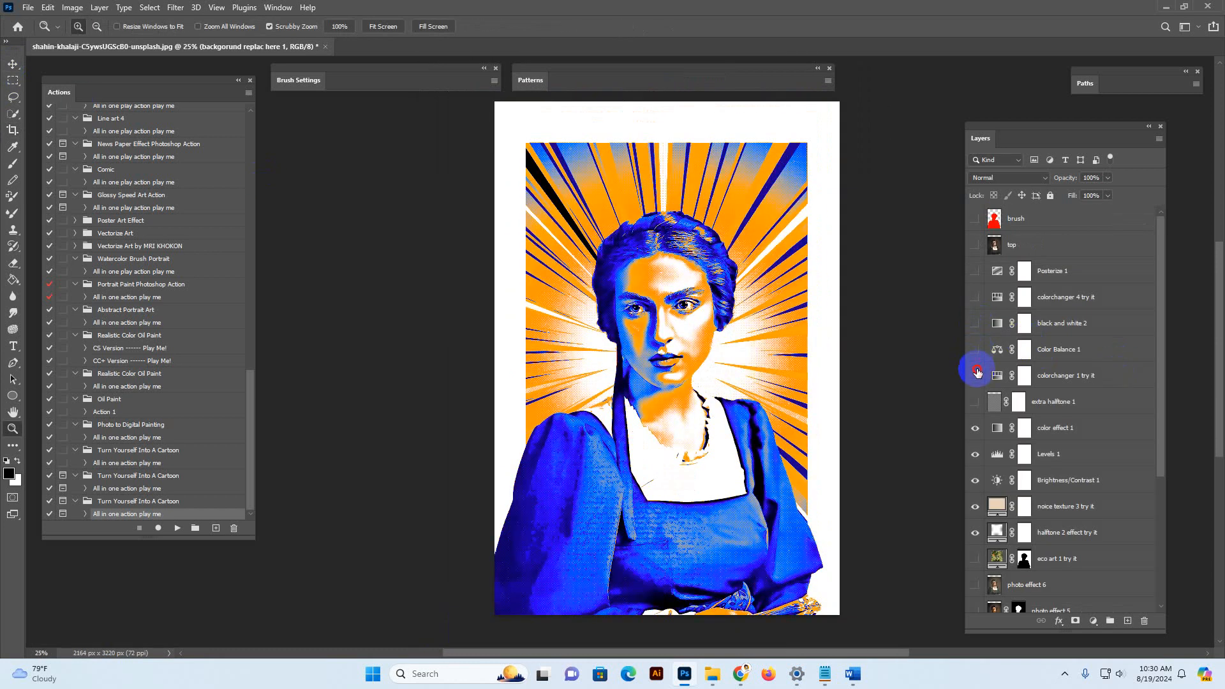
click(977, 375)
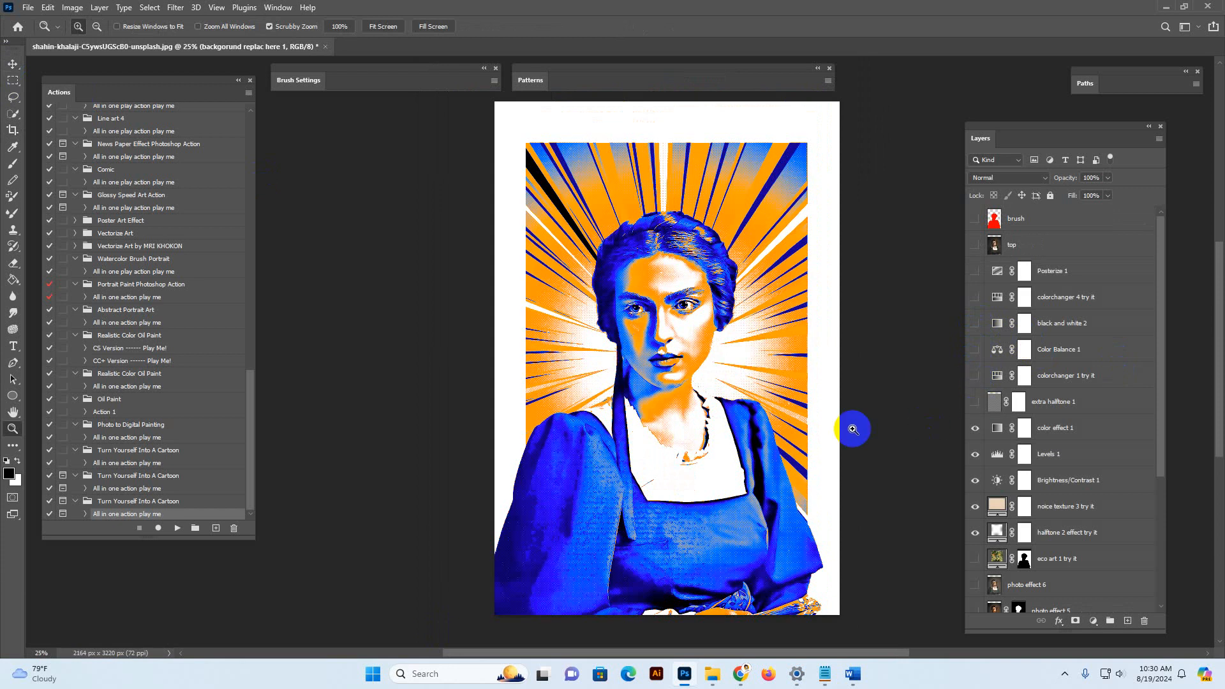
scroll(836, 348, down, 2)
click(702, 355)
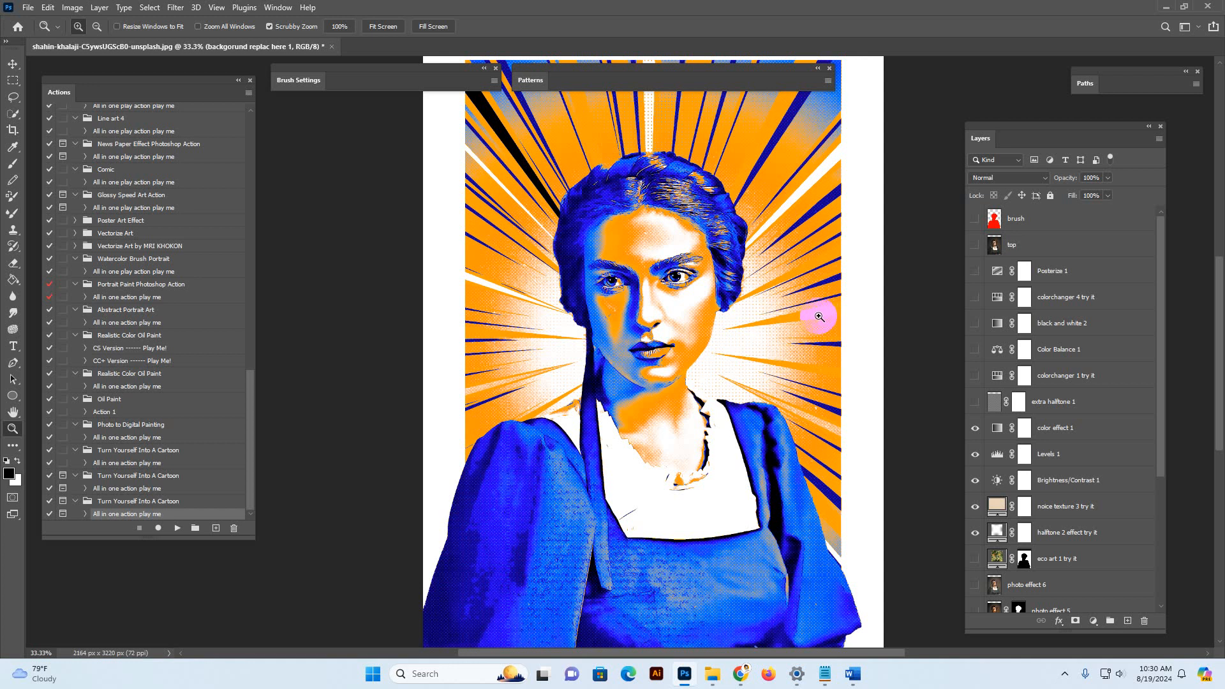
Switch to Chrome and view the photoshopaction.net home page and its bundle offer listing
mouse_move(747, 669)
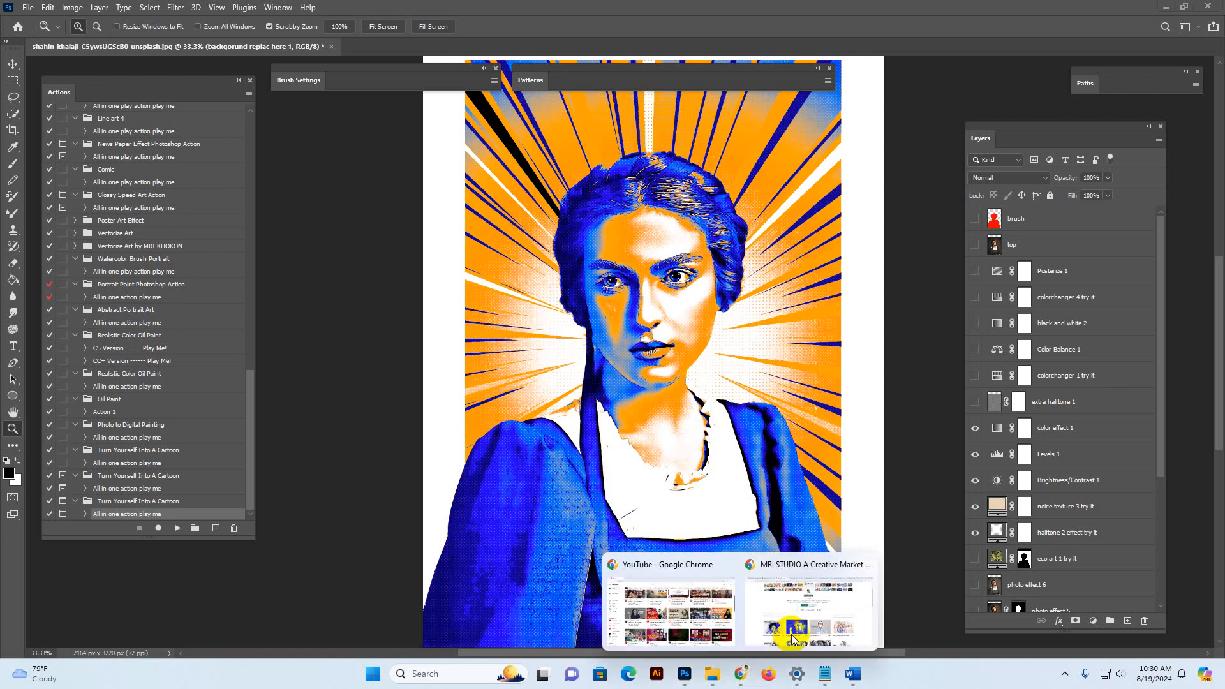
click(821, 611)
click(485, 13)
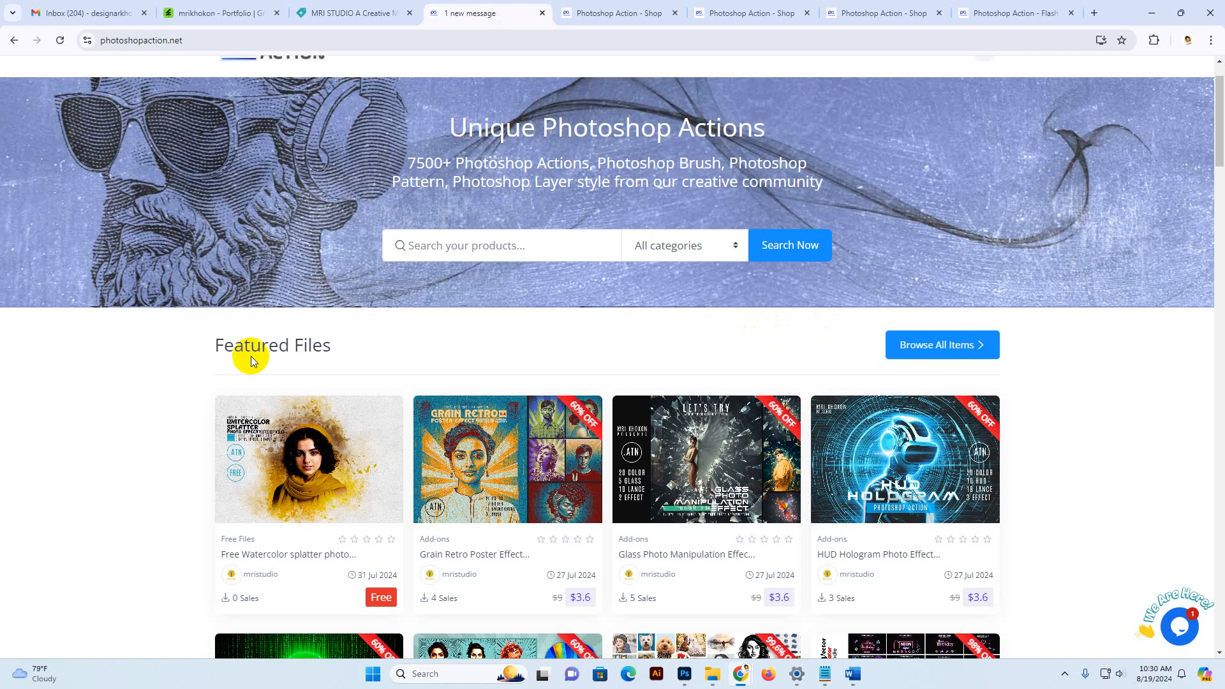
scroll(242, 331, up, 1)
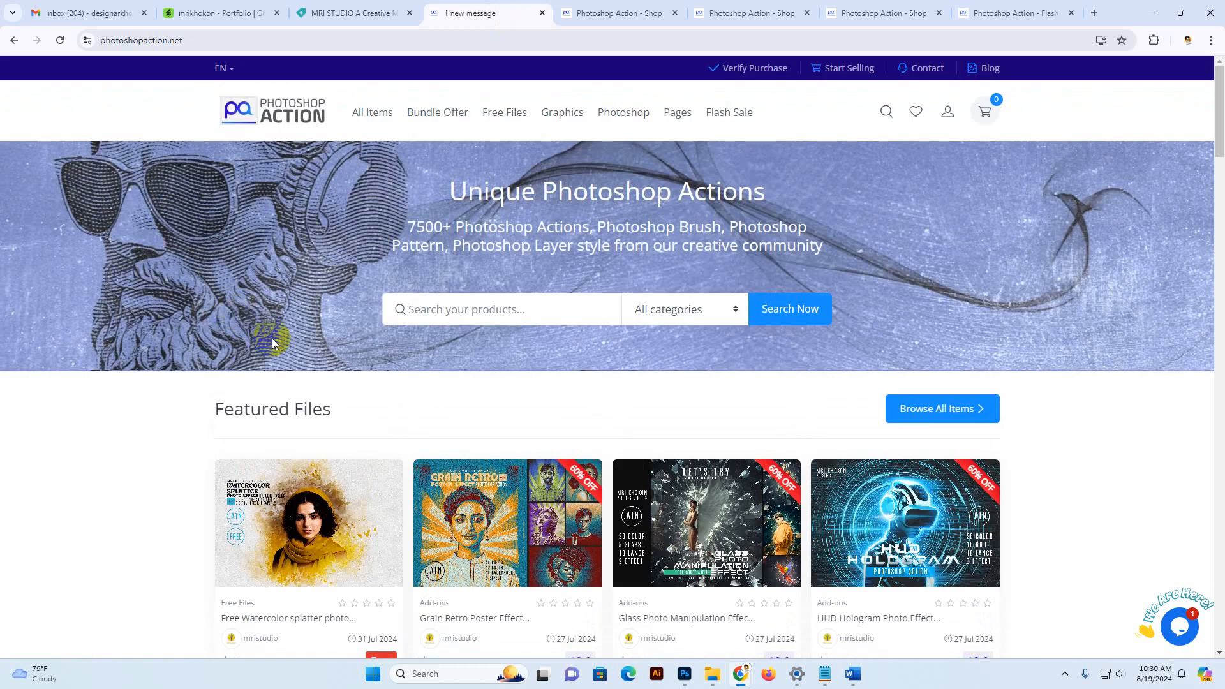
mouse_move(509, 115)
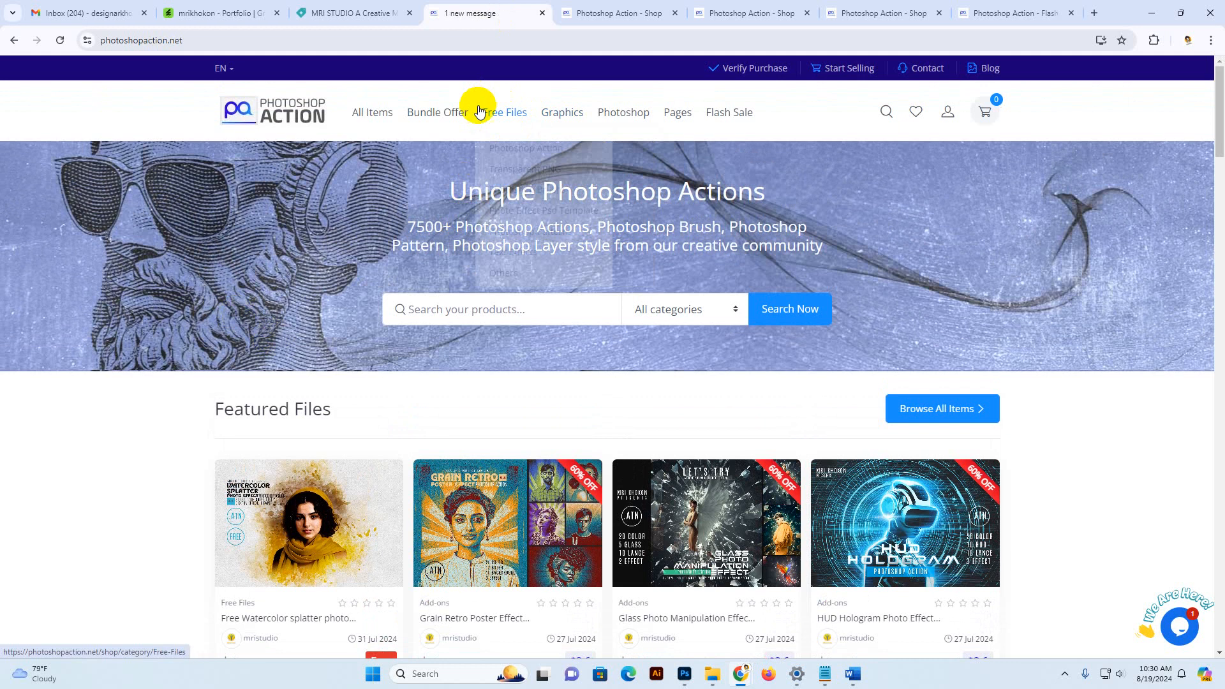
click(638, 13)
scroll(686, 291, down, 5)
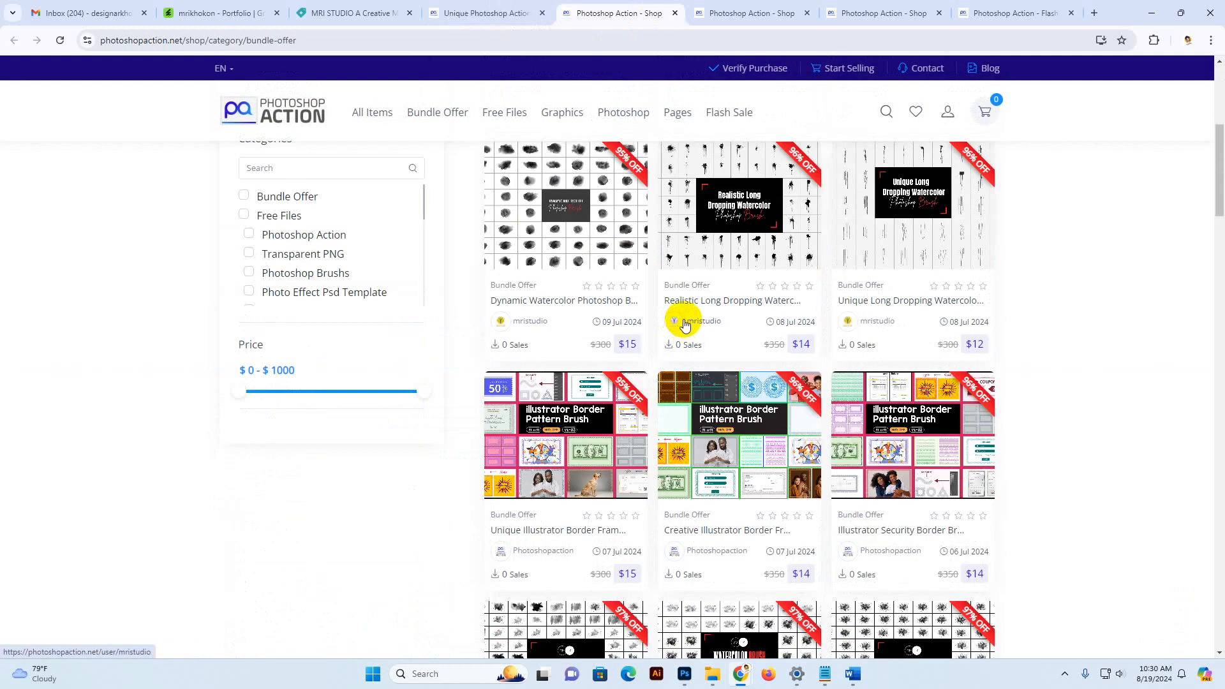
Return to the photoshopaction.net home page and look through the featured files, including the 99% discount mixed bundle
click(487, 12)
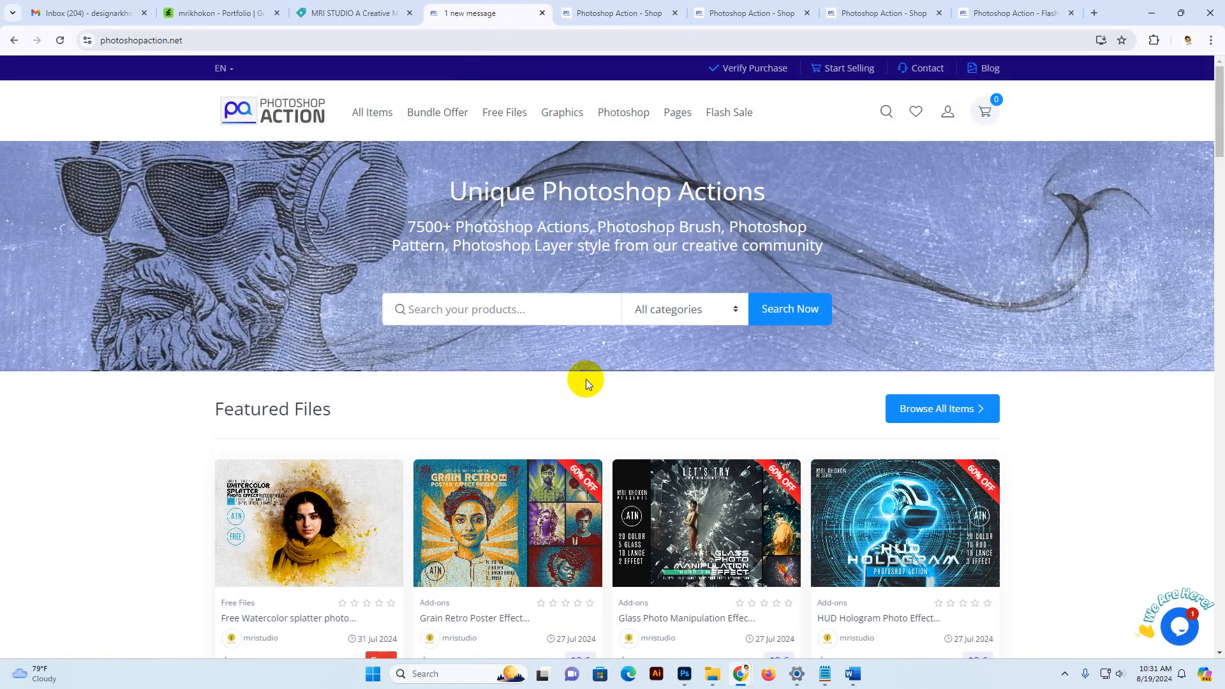
scroll(586, 382, down, 8)
scroll(634, 382, up, 3)
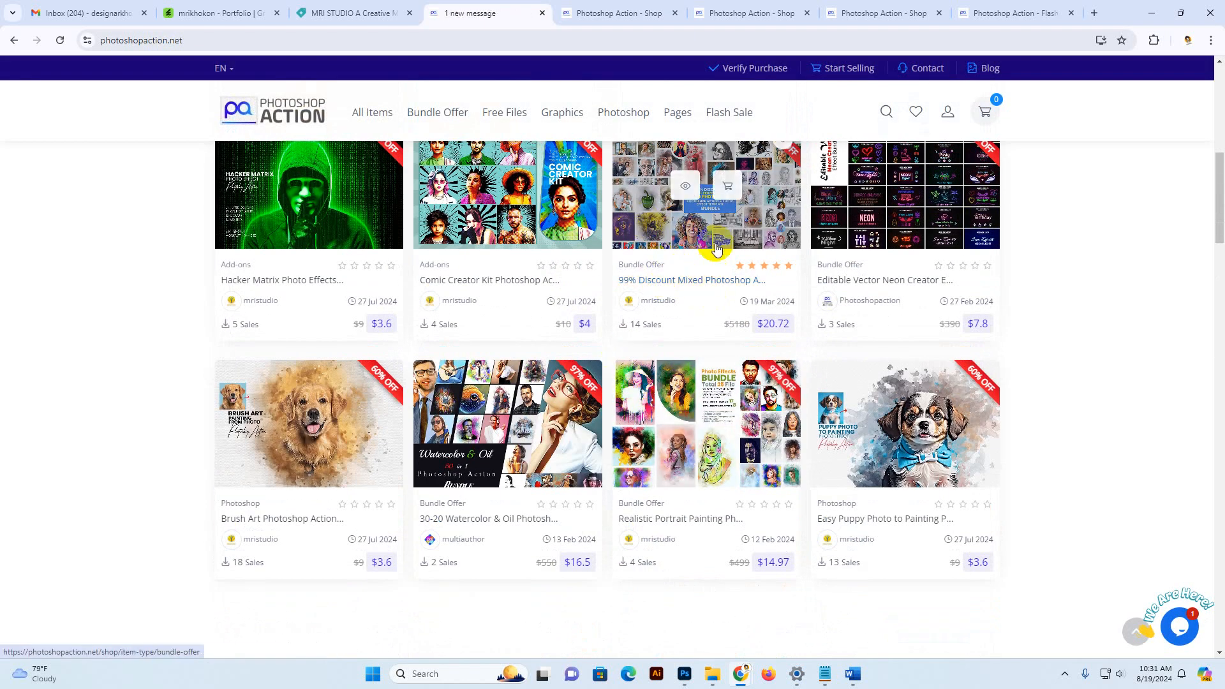
scroll(716, 249, up, 2)
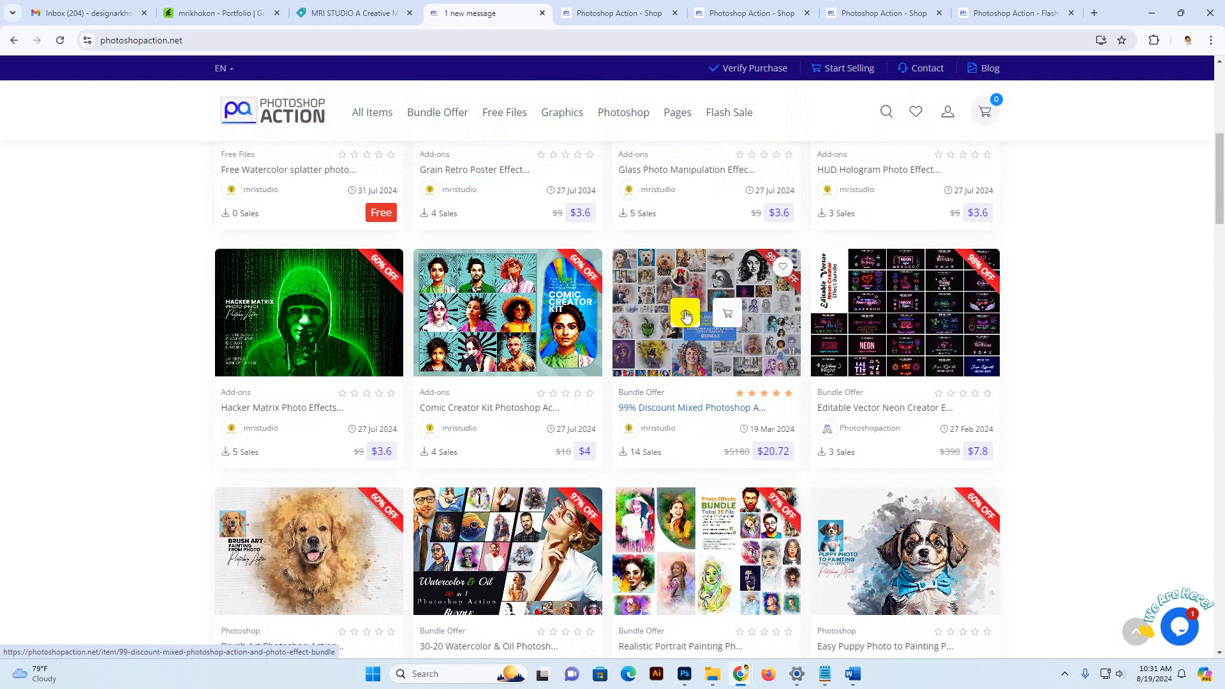
Open the Free Files shop page and look through the free photo effects and actions on offer
click(594, 14)
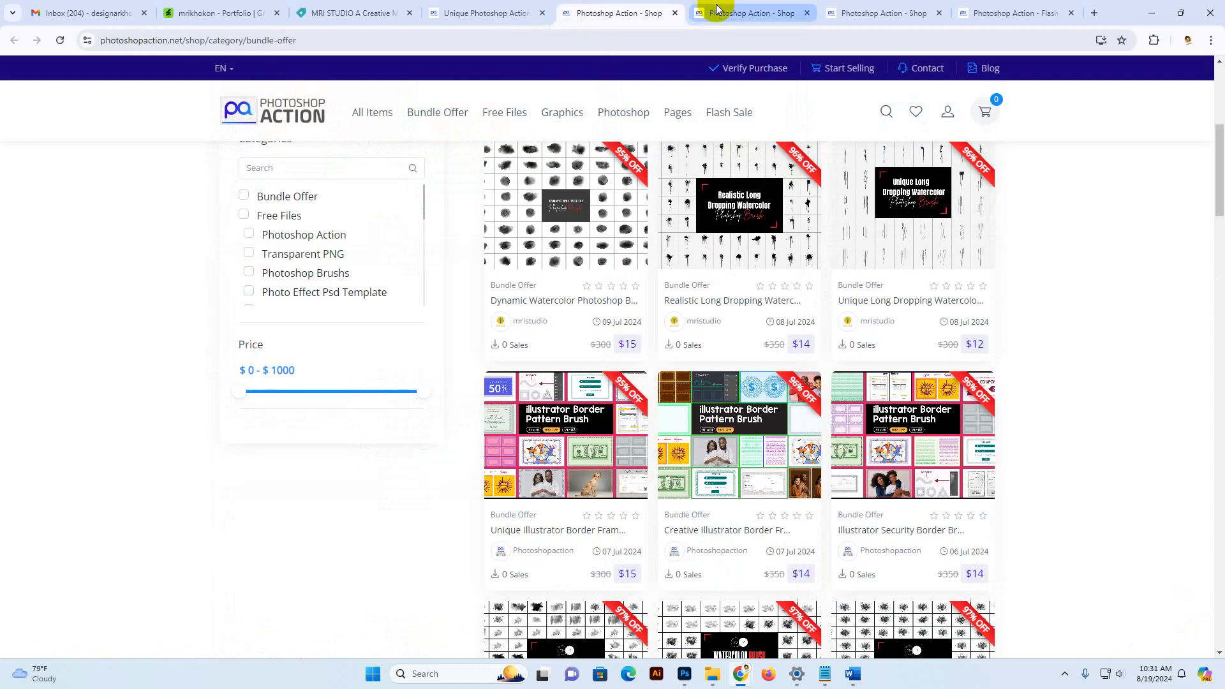
click(754, 15)
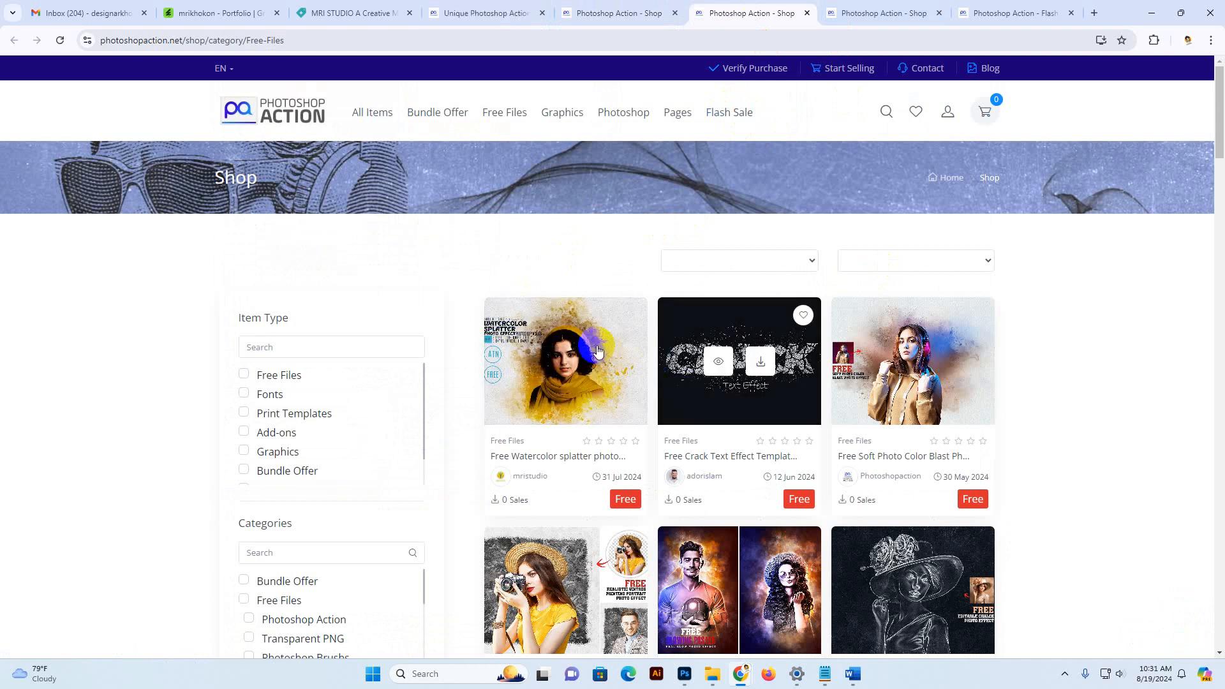
scroll(1067, 443, down, 10)
scroll(1107, 458, down, 6)
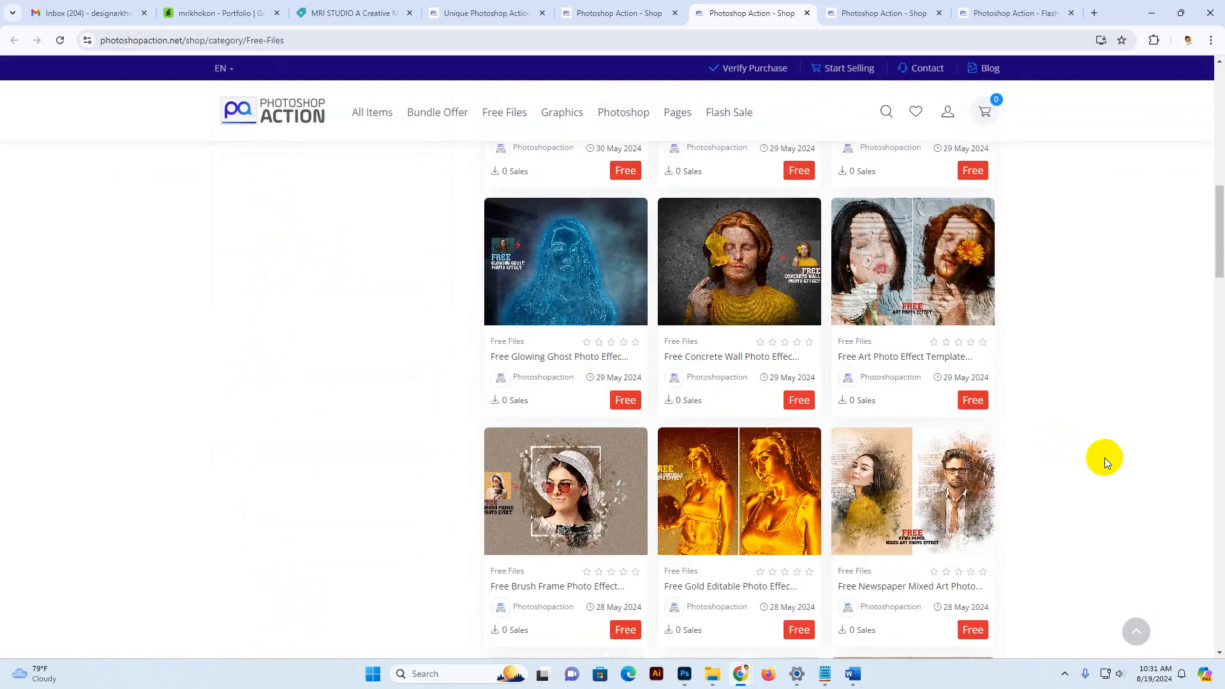
scroll(1105, 456, down, 6)
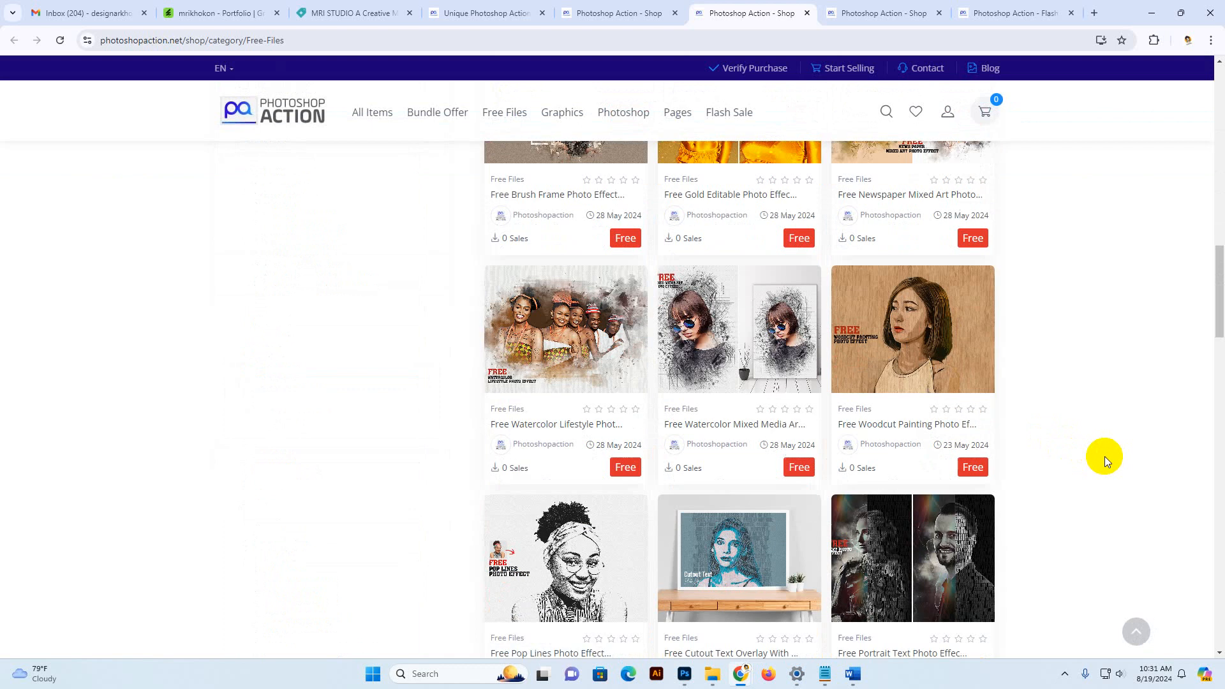
scroll(1103, 446, down, 15)
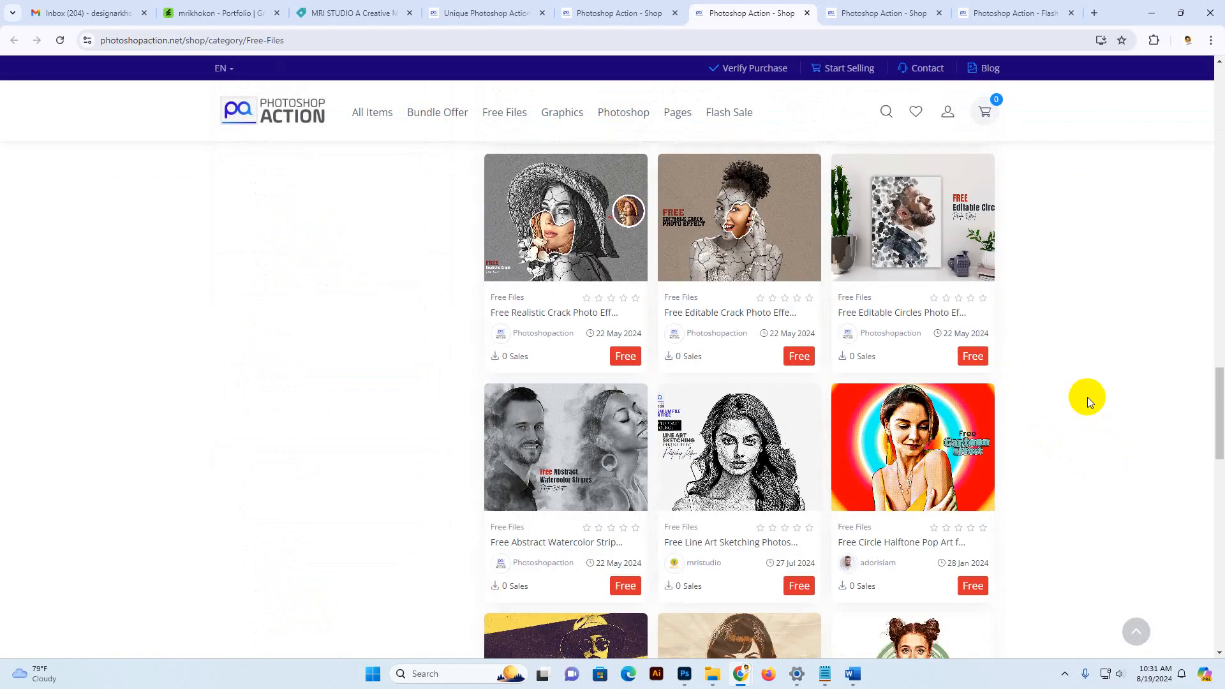